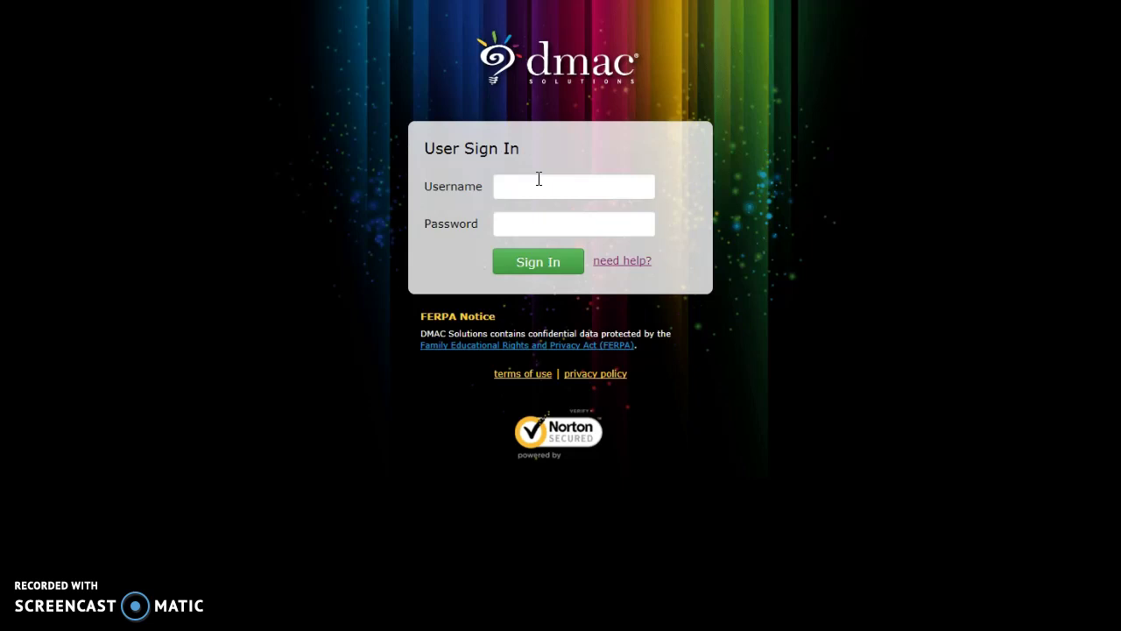
- Sign in to DMAC Solutions with the account username and password
left_click(537, 178)
left_click(577, 182)
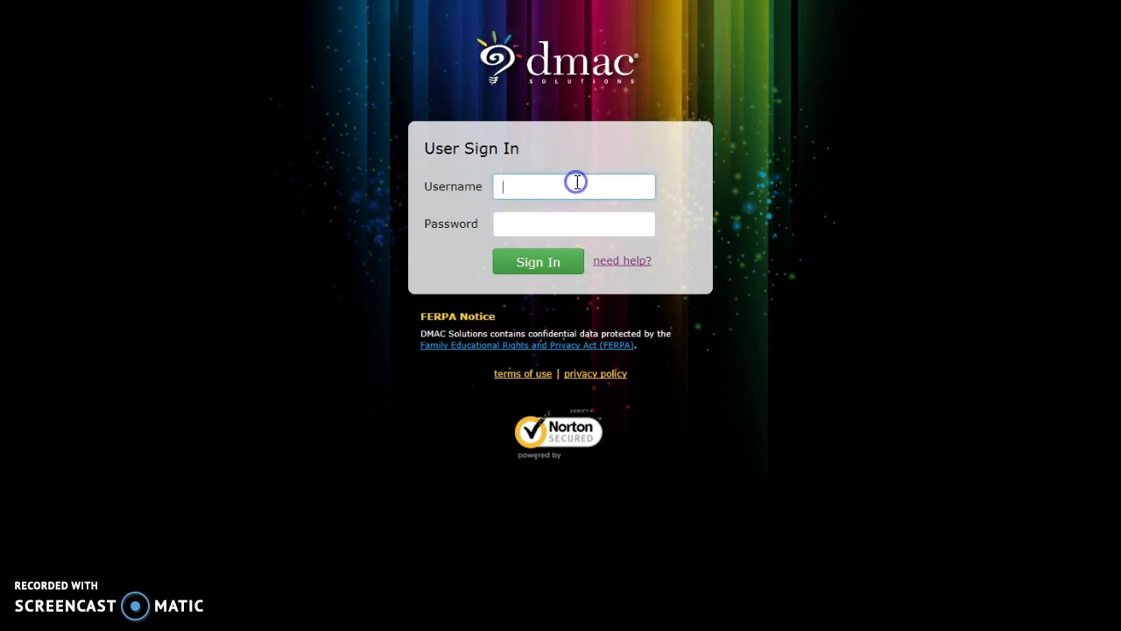
left_click(654, 219)
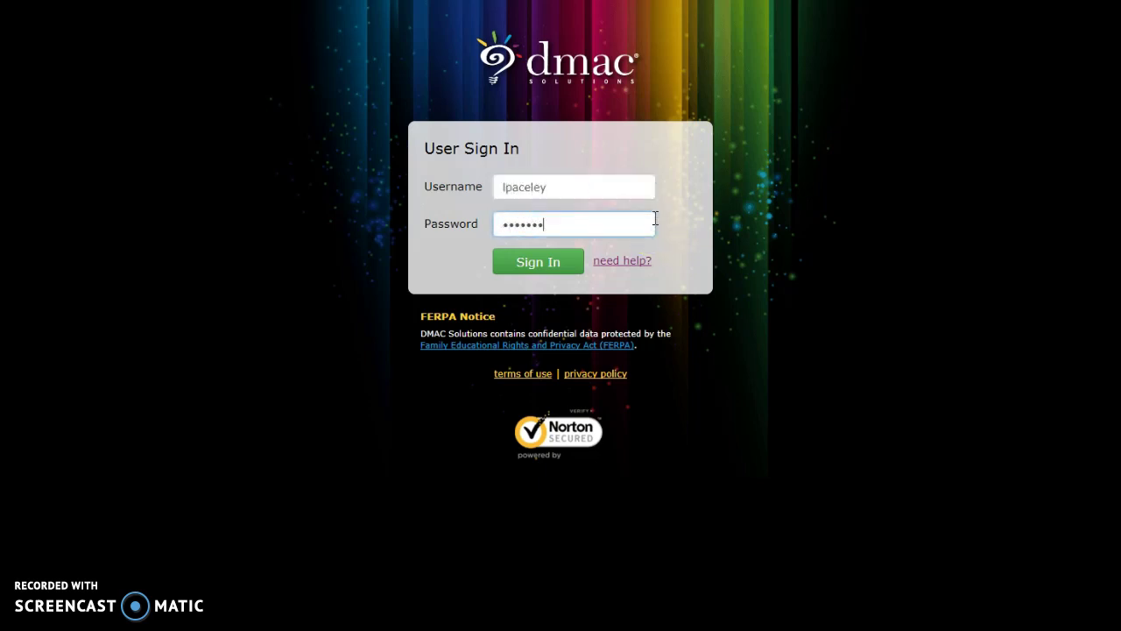
left_click(548, 267)
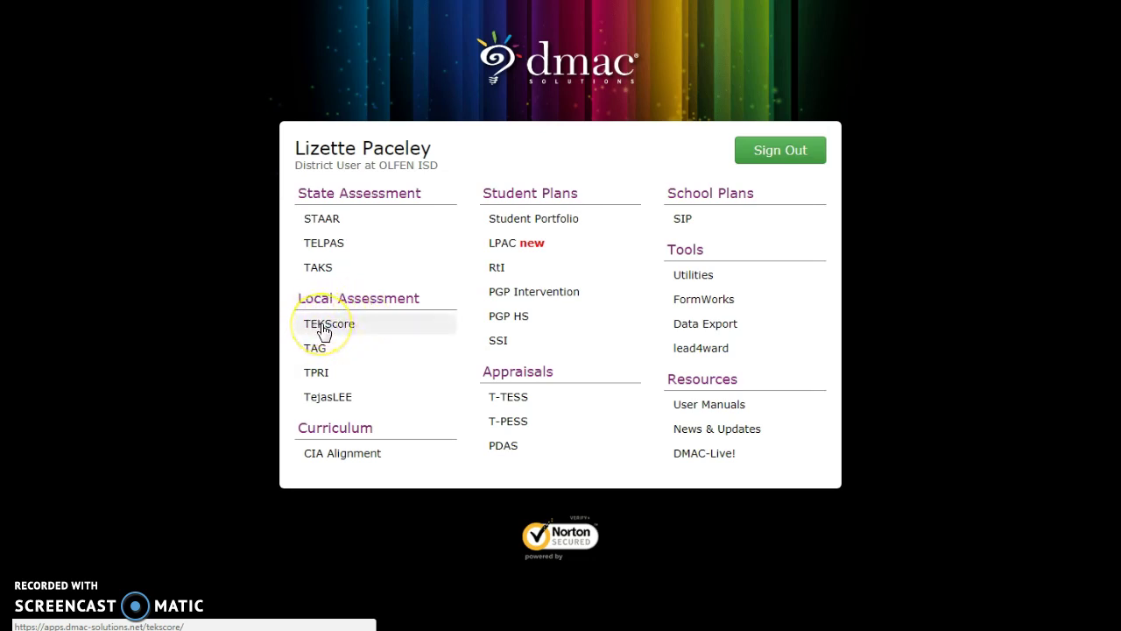
- Open the TEKScore local assessment application and start a new test key
left_click(322, 326)
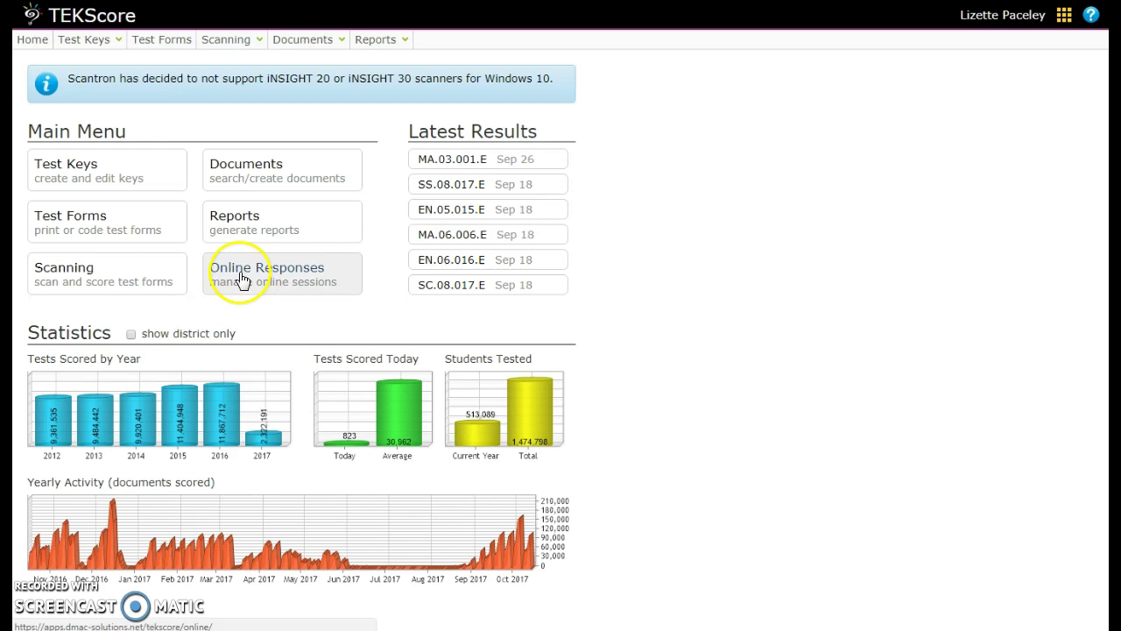
mouse_move(108, 46)
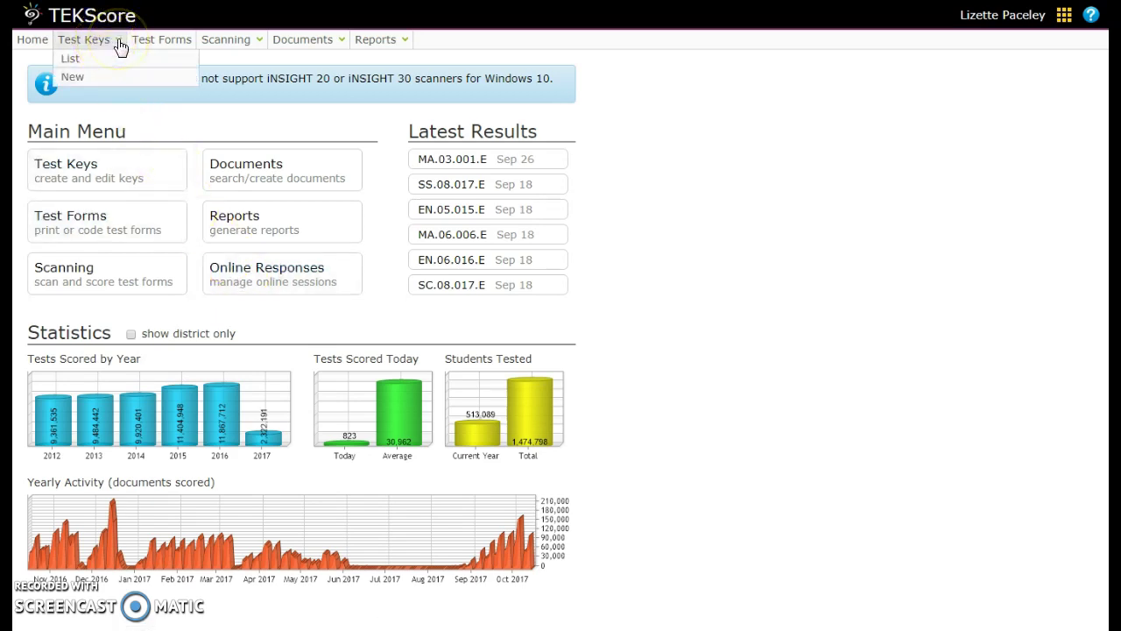
left_click(93, 49)
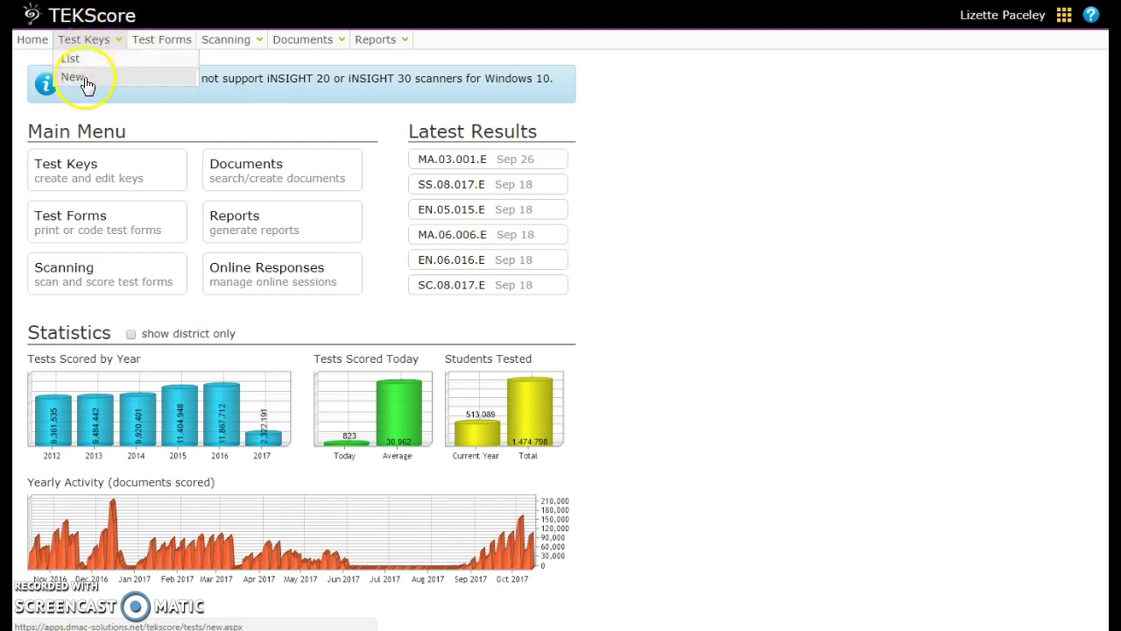
left_click(86, 79)
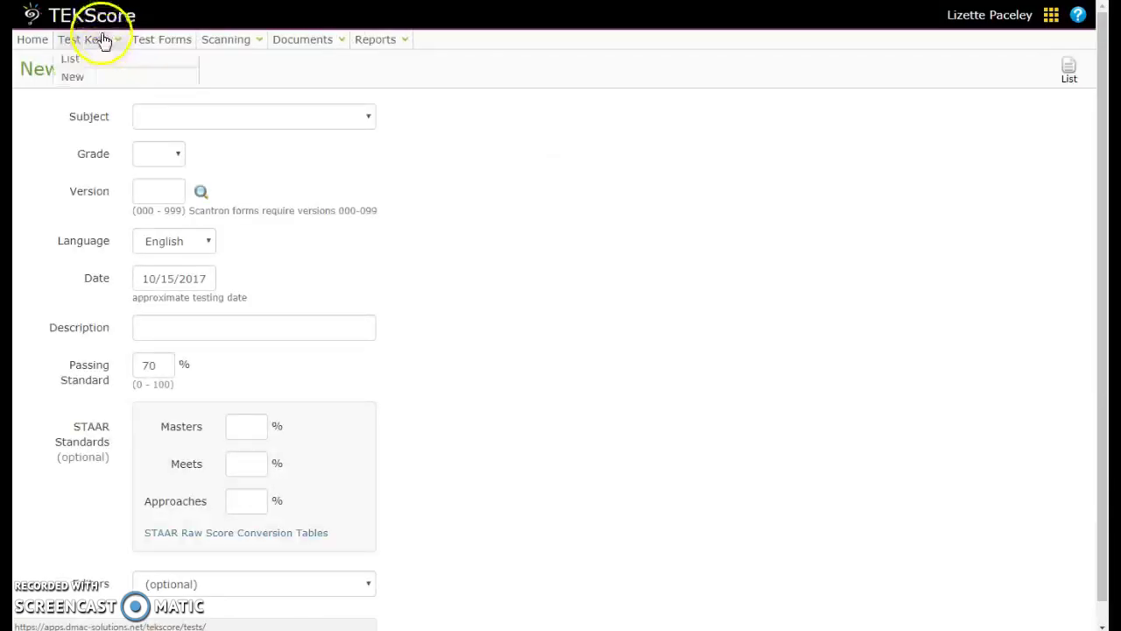
left_click(103, 40)
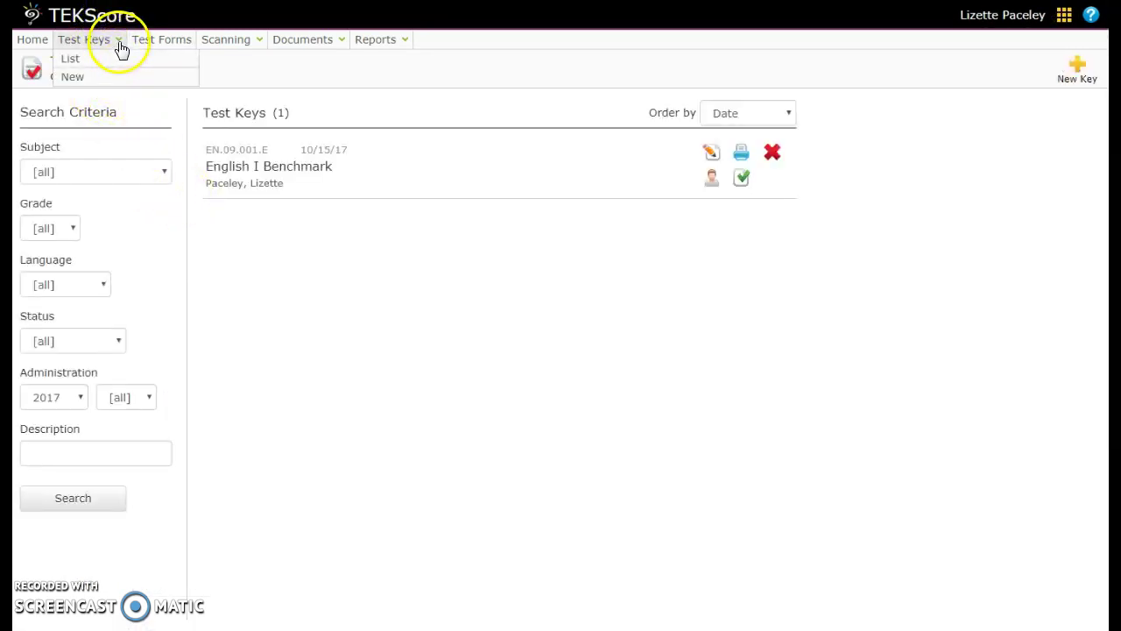
left_click(77, 78)
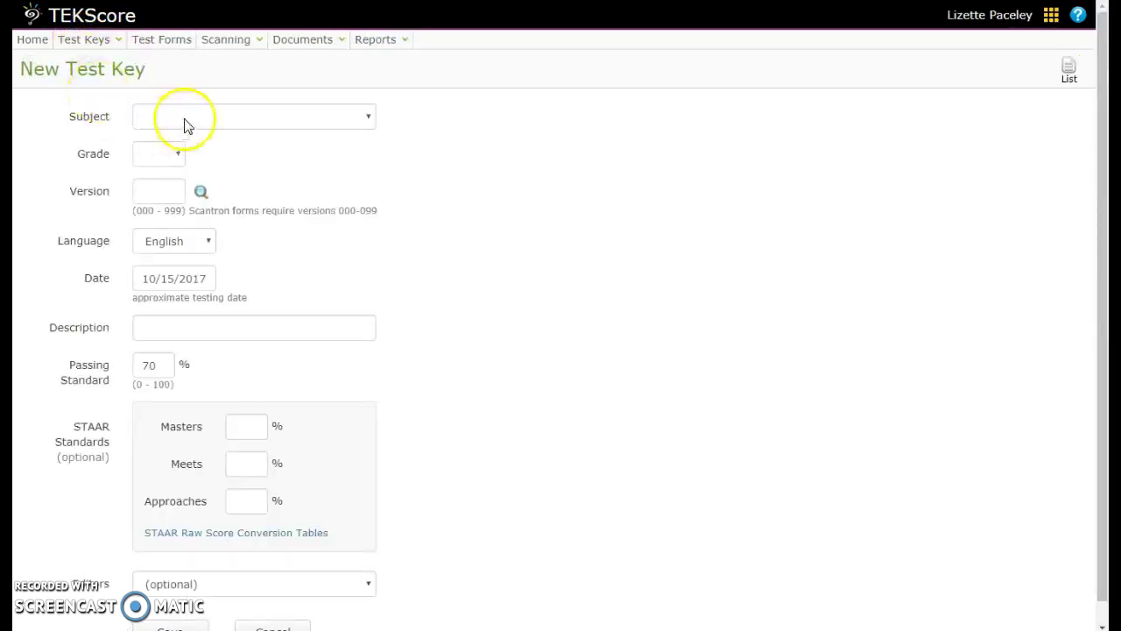
left_click_drag(24, 72, 156, 77)
left_click(155, 77)
- Set the new test key's subject to English Language Arts and its grade to 09
left_click(170, 110)
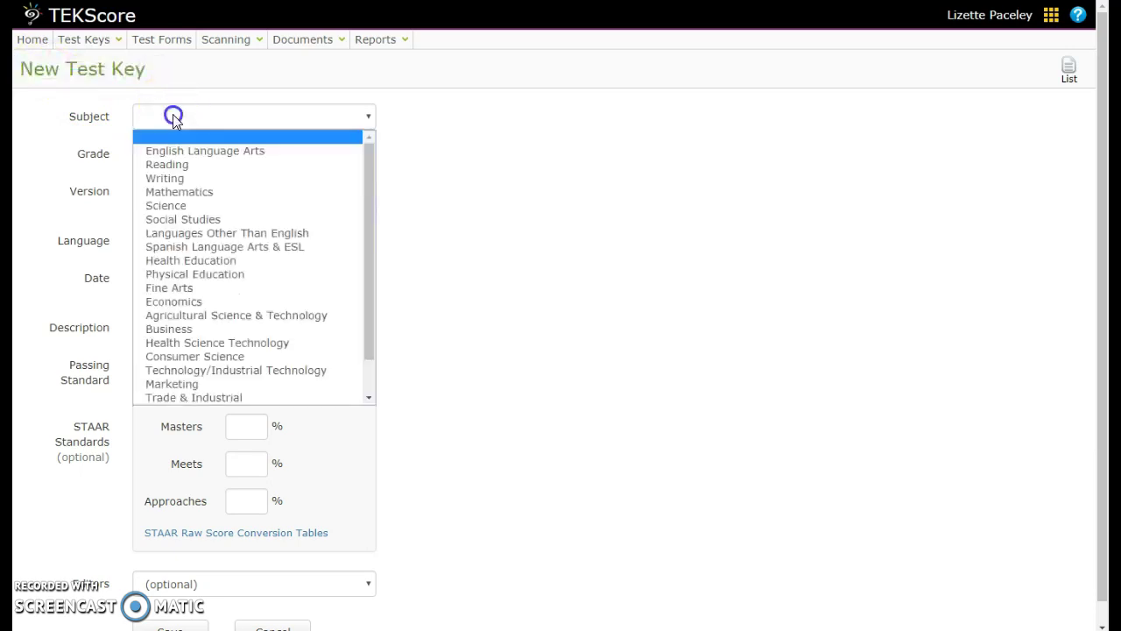
left_click(214, 152)
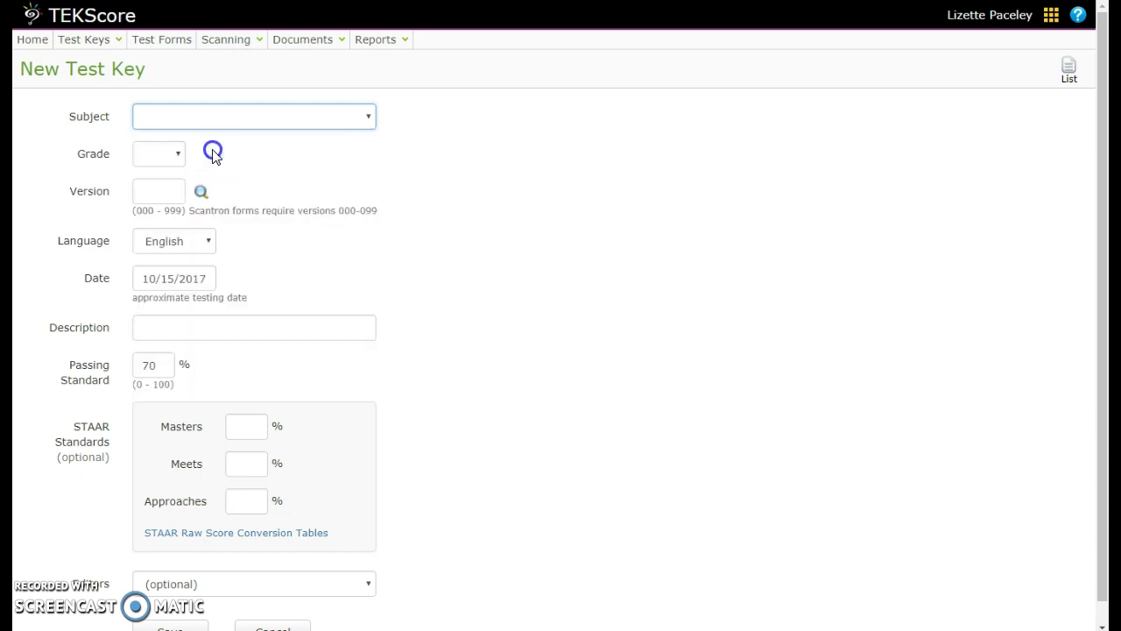
left_click(179, 153)
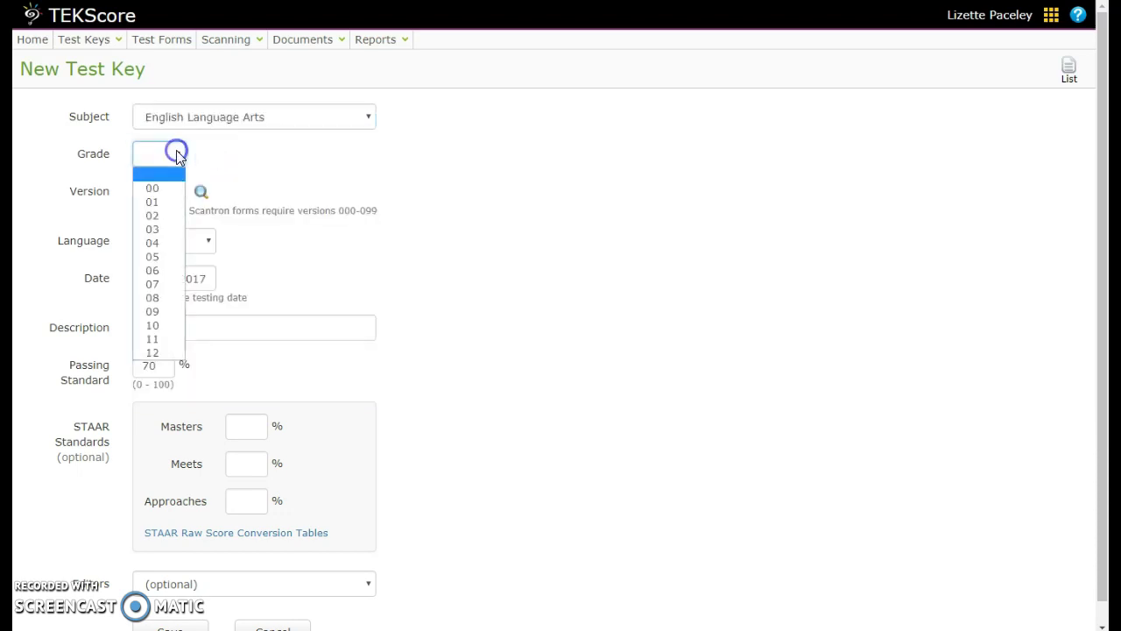
left_click(160, 311)
- Check which test versions are already assigned, and set the test key's version to 002
left_click(153, 193)
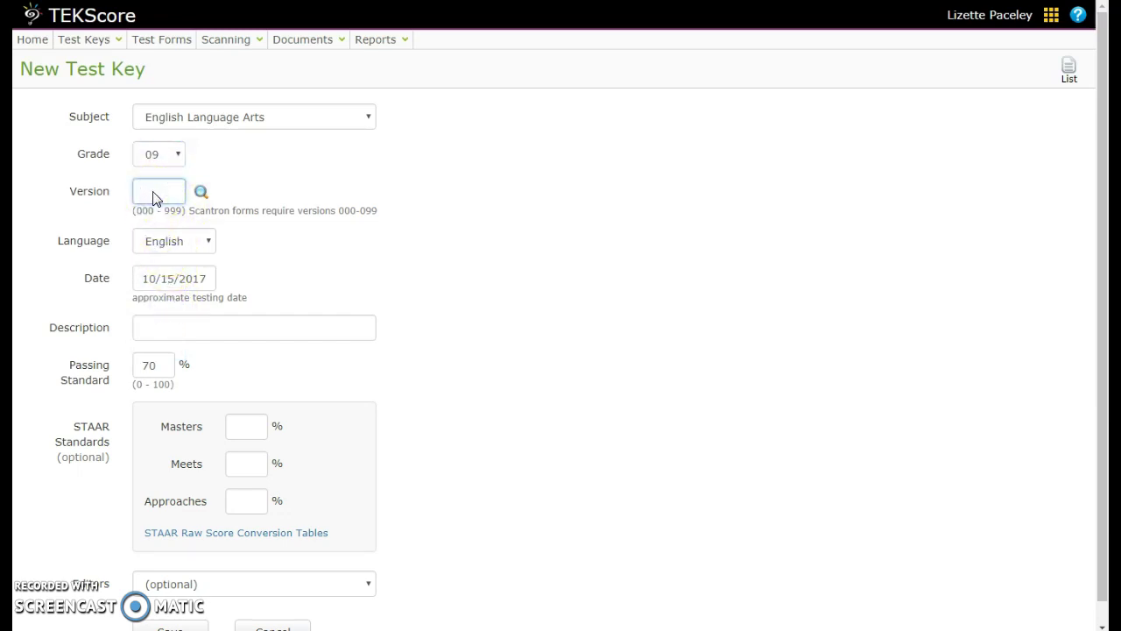
left_click(199, 192)
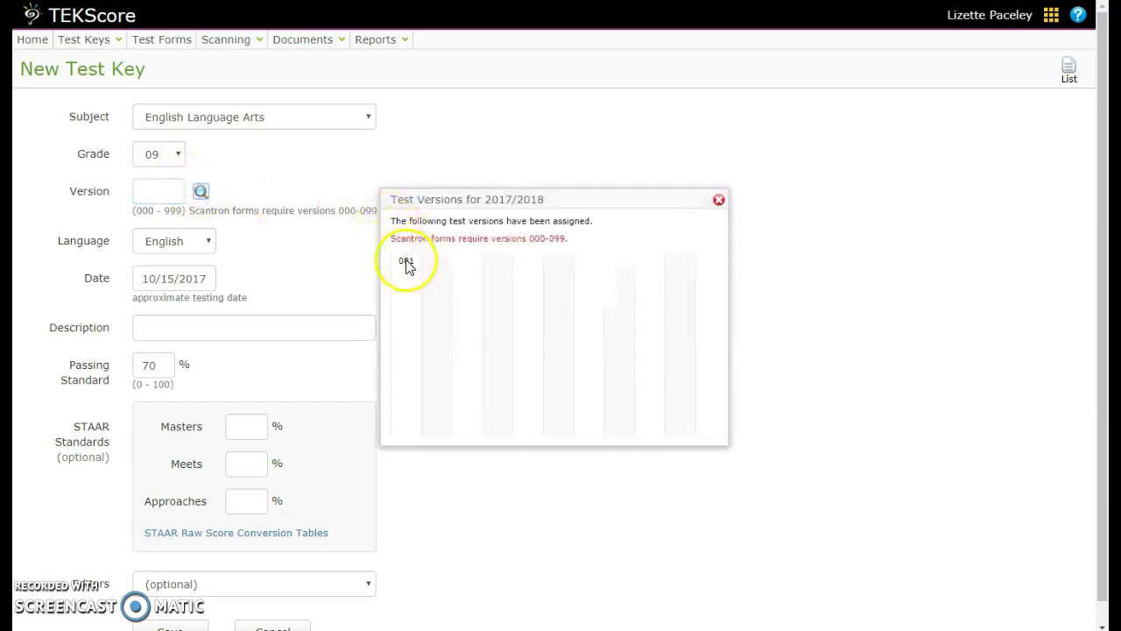
left_click(719, 202)
left_click(145, 187)
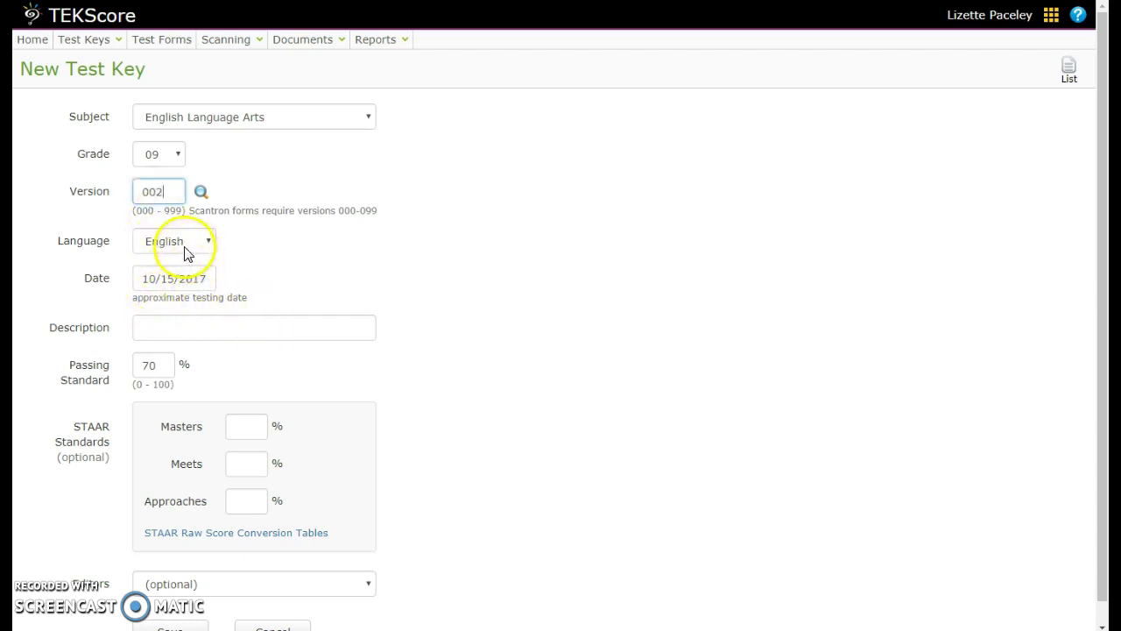
- Enter "Pretend benchmark" as the test key's description
left_click(197, 330)
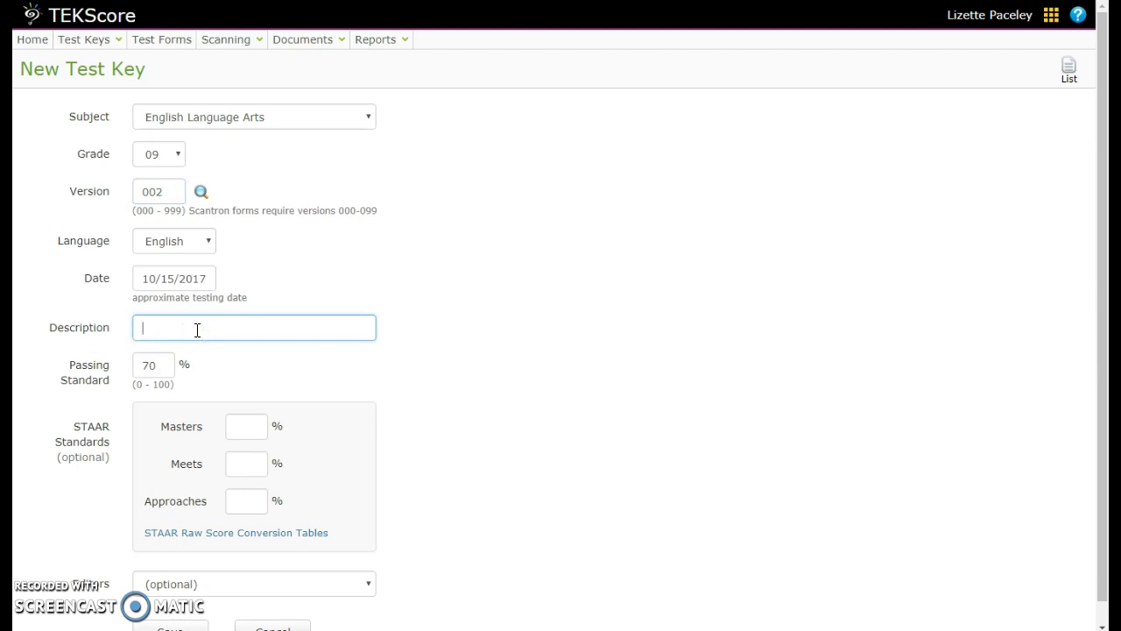
type("Pred")
key("BackSpace")
- Consult the English I row of the Spring 2017 raw score conversion table and set the passing standard to 59%
left_click(147, 366)
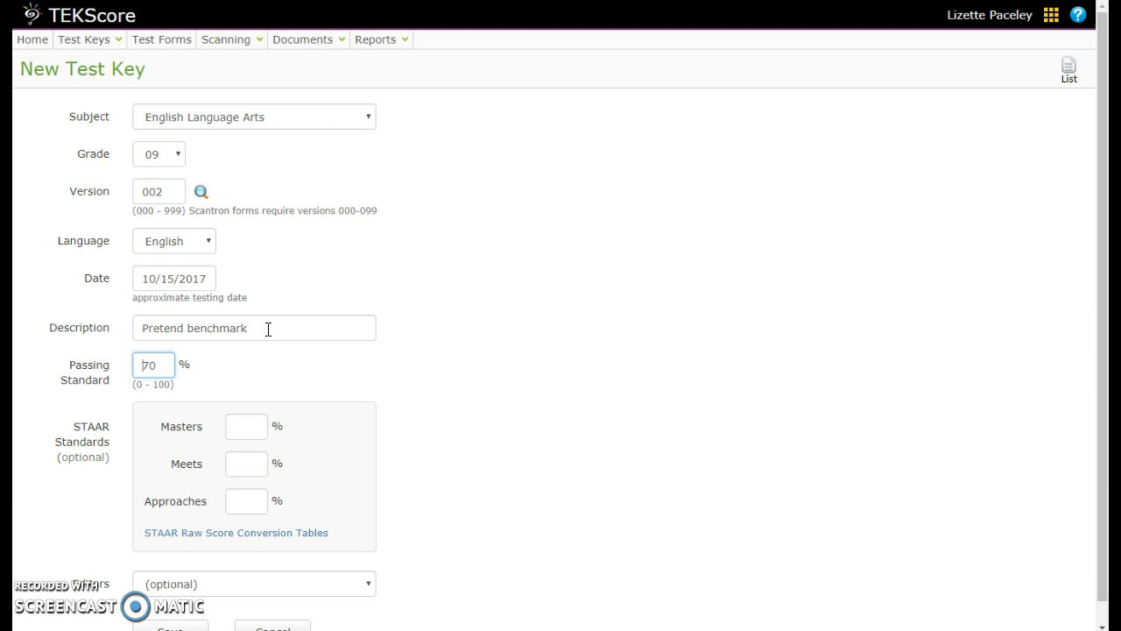
left_click(160, 367)
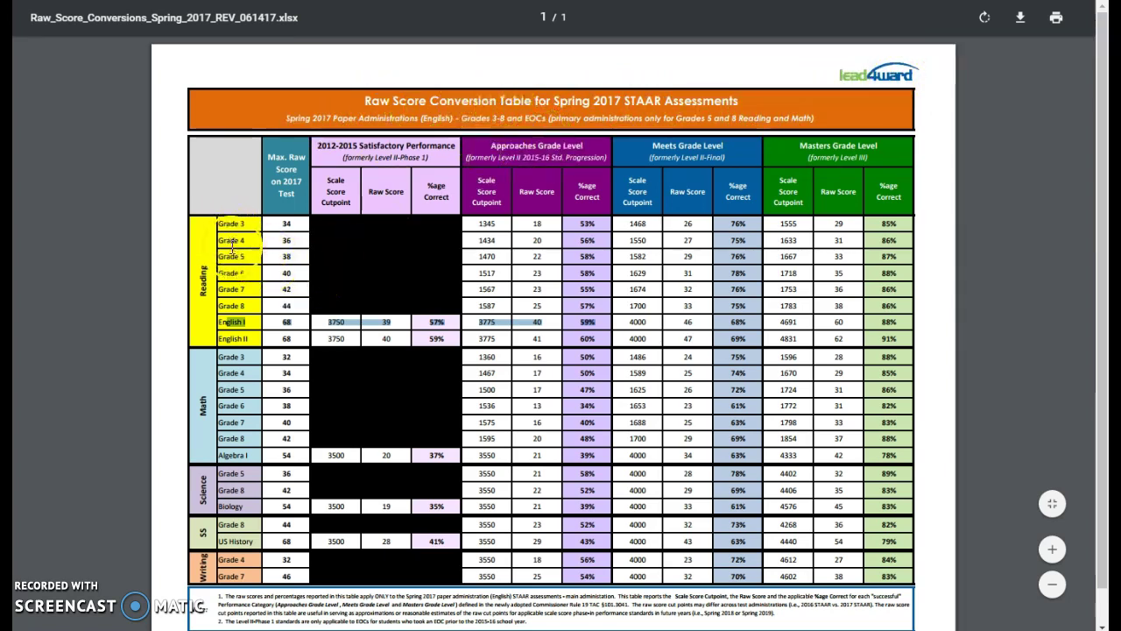
left_click(232, 322)
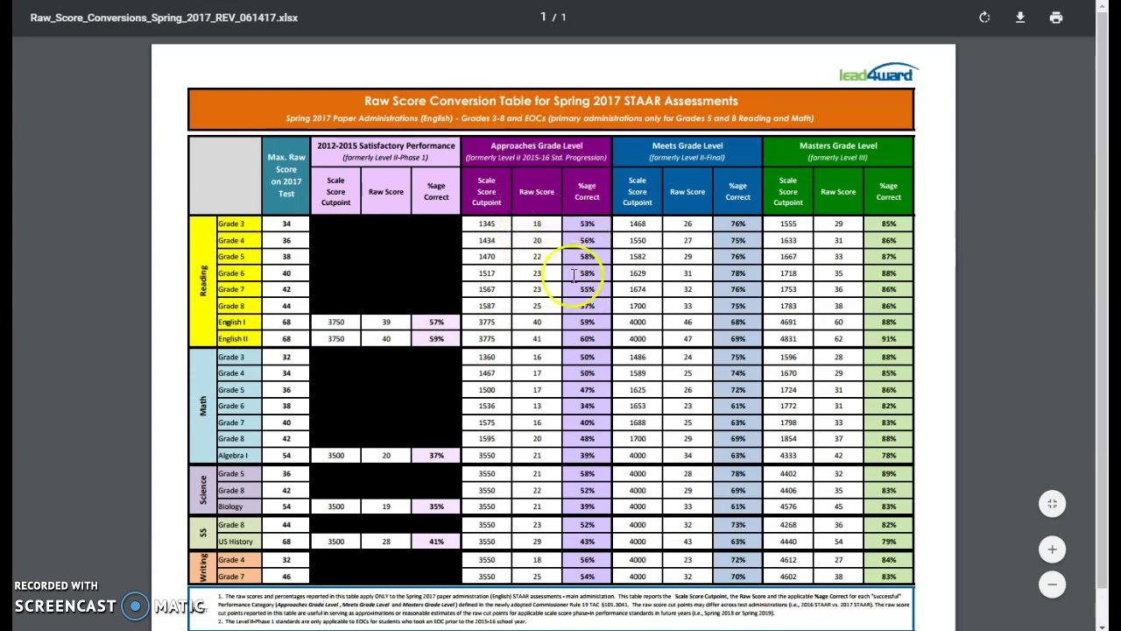
left_click(588, 323)
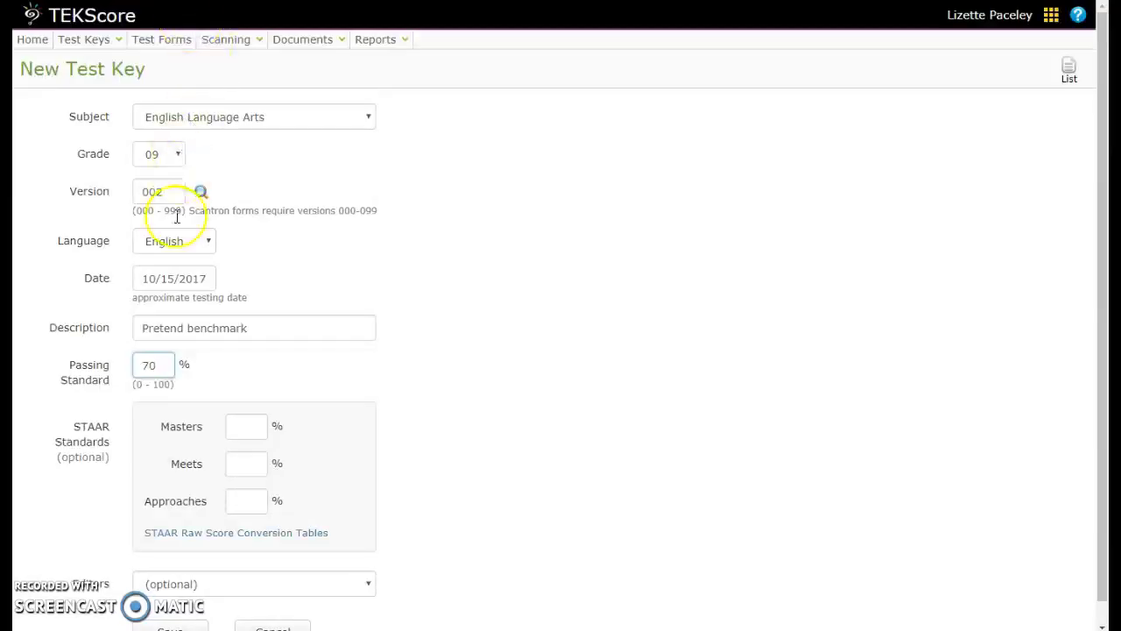
left_click(172, 368)
type("59")
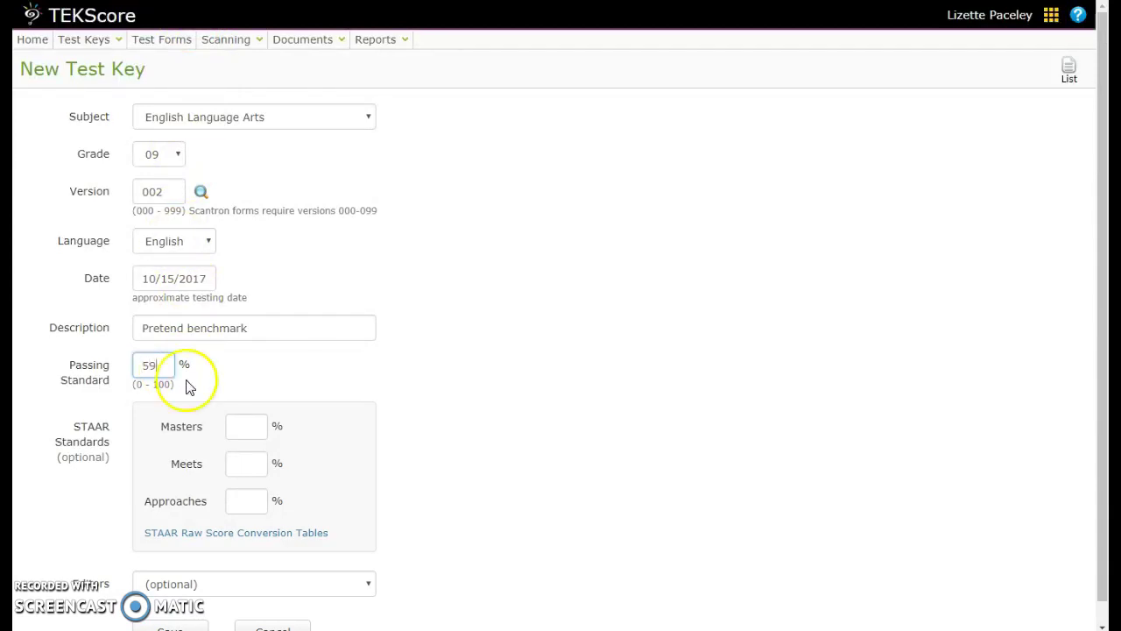
- Set the STAAR standards to 88% for Masters, 68% for Meets and 59% for Approaches
left_click(253, 429)
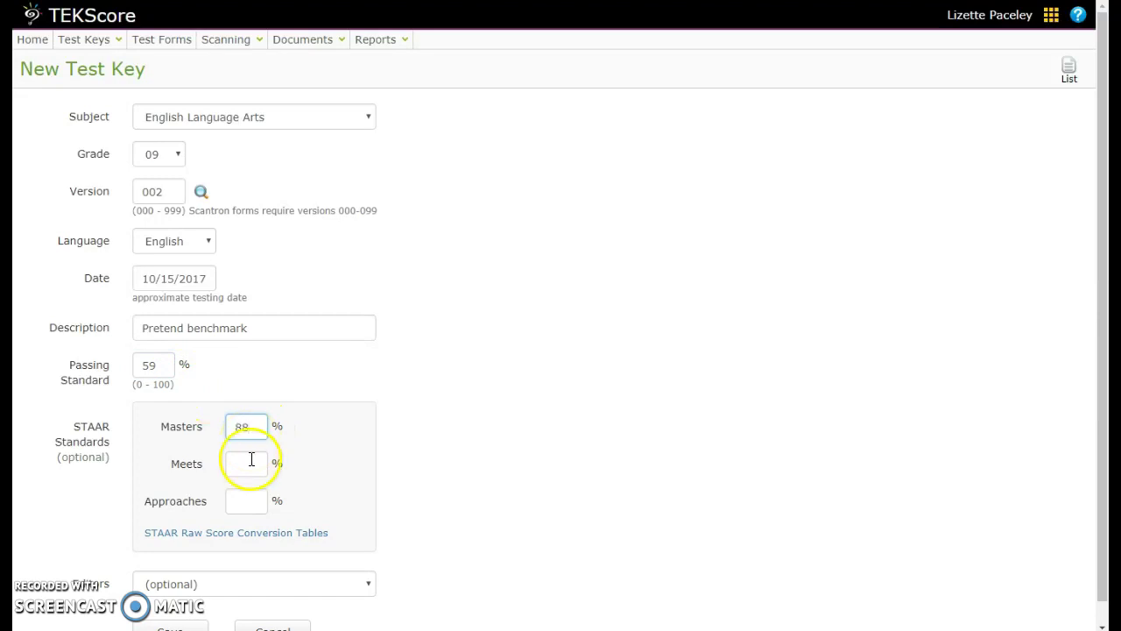
left_click(244, 464)
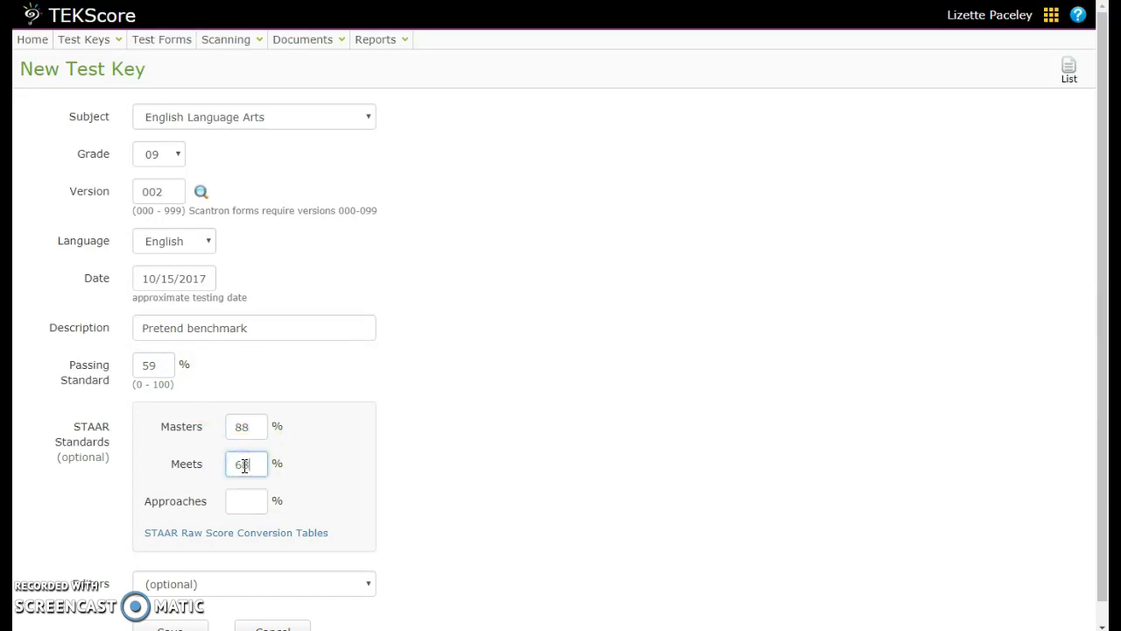
type("68")
left_click(240, 503)
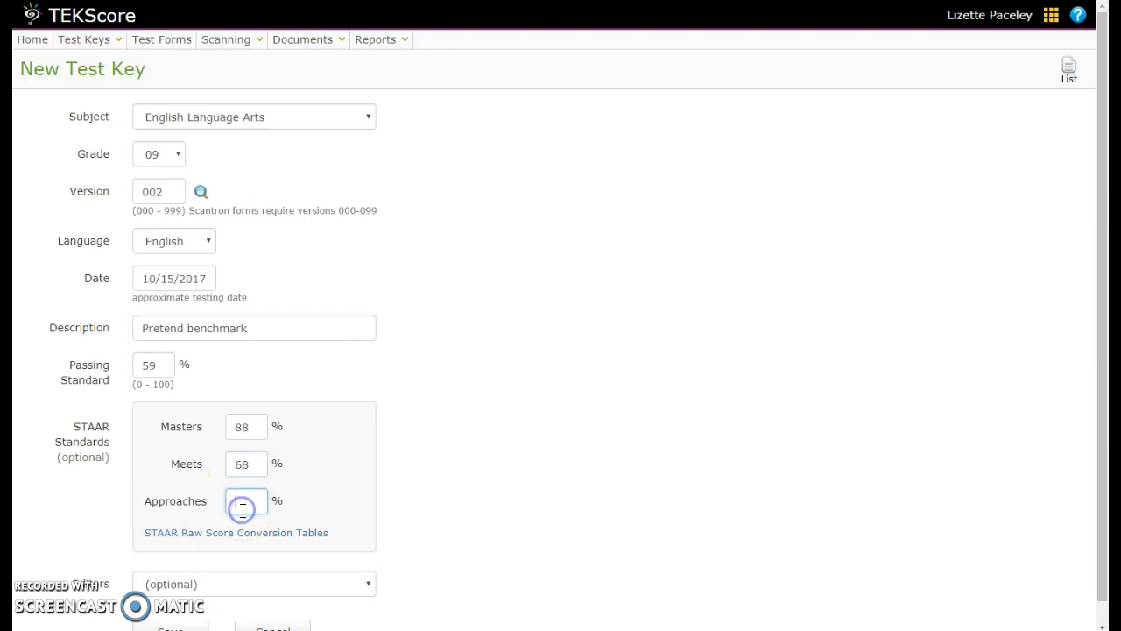
type("59")
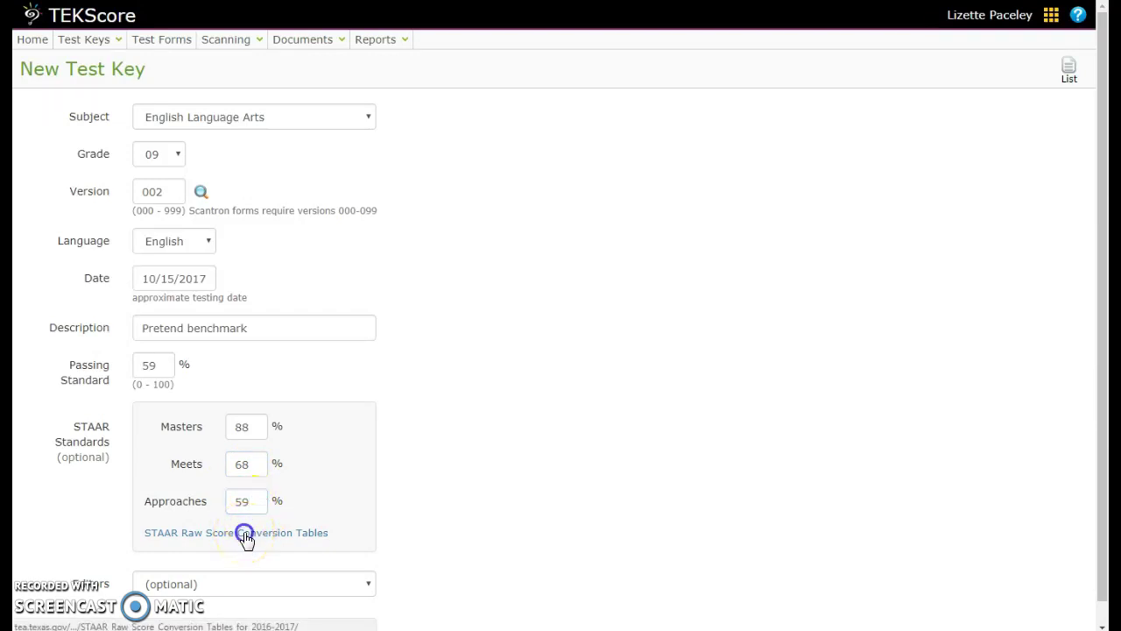
- View the linked STAAR Raw Score Conversion Tables page, and save the new test key
left_click(245, 533)
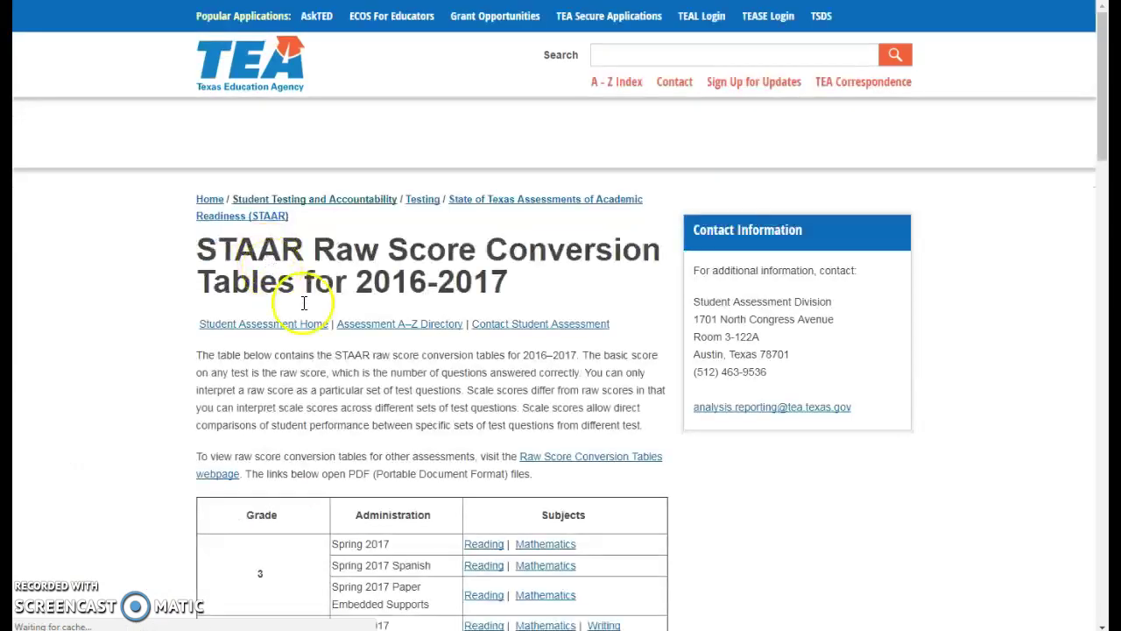
scroll(333, 321, "down", 3)
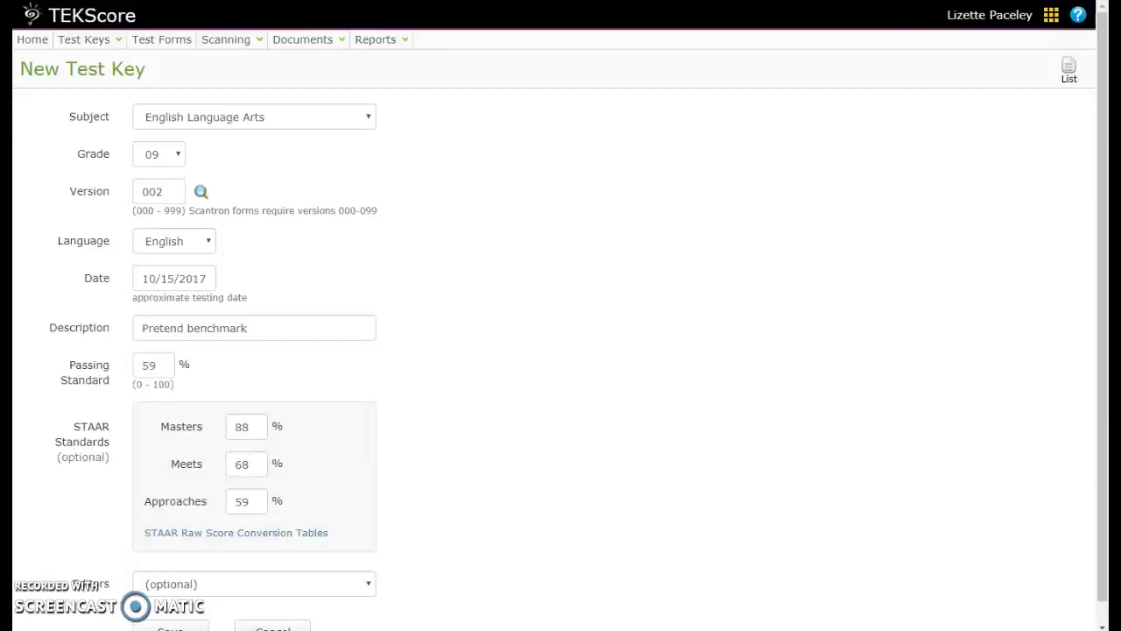
scroll(343, 458, "down", 1)
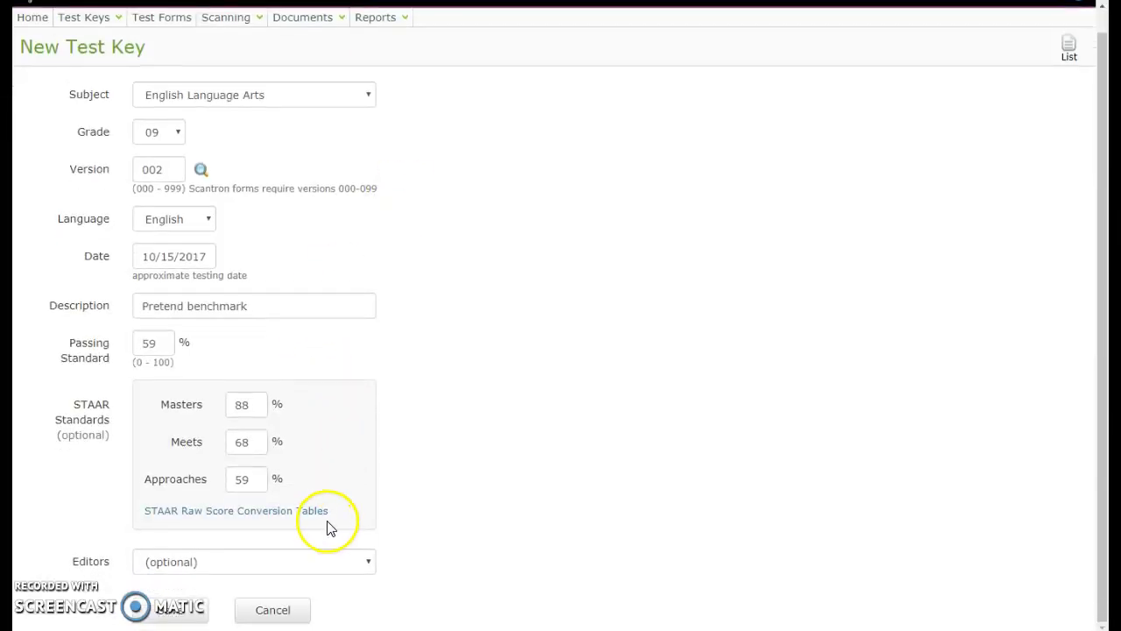
left_click(179, 613)
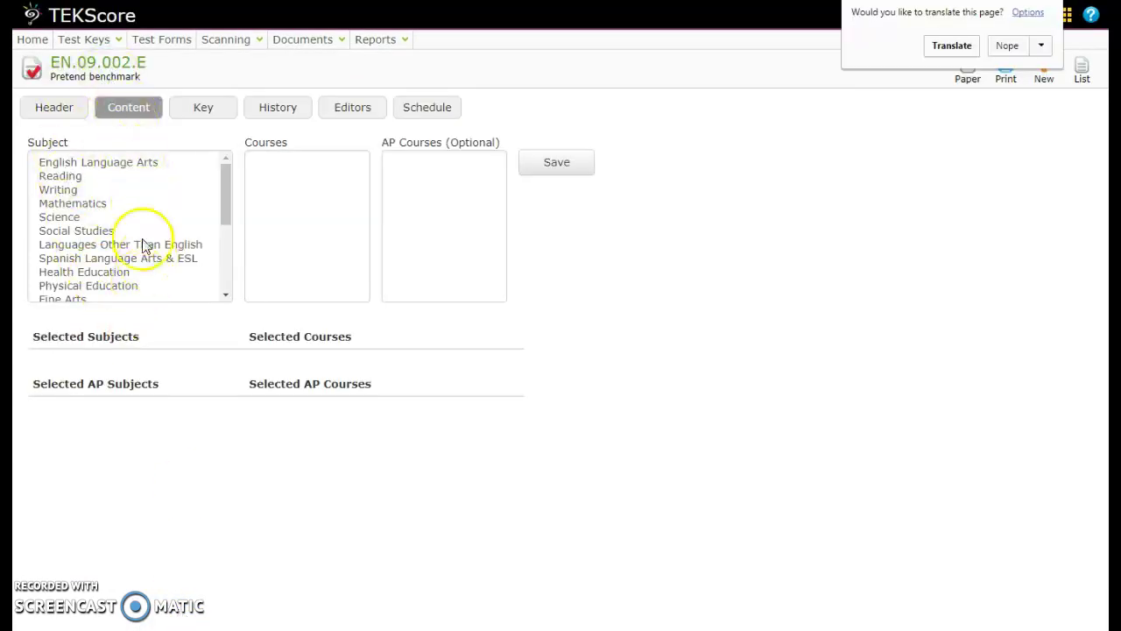
- Save the English Language Arts course EngI as the test's content, and open the test's answer key for editing
left_click(98, 163)
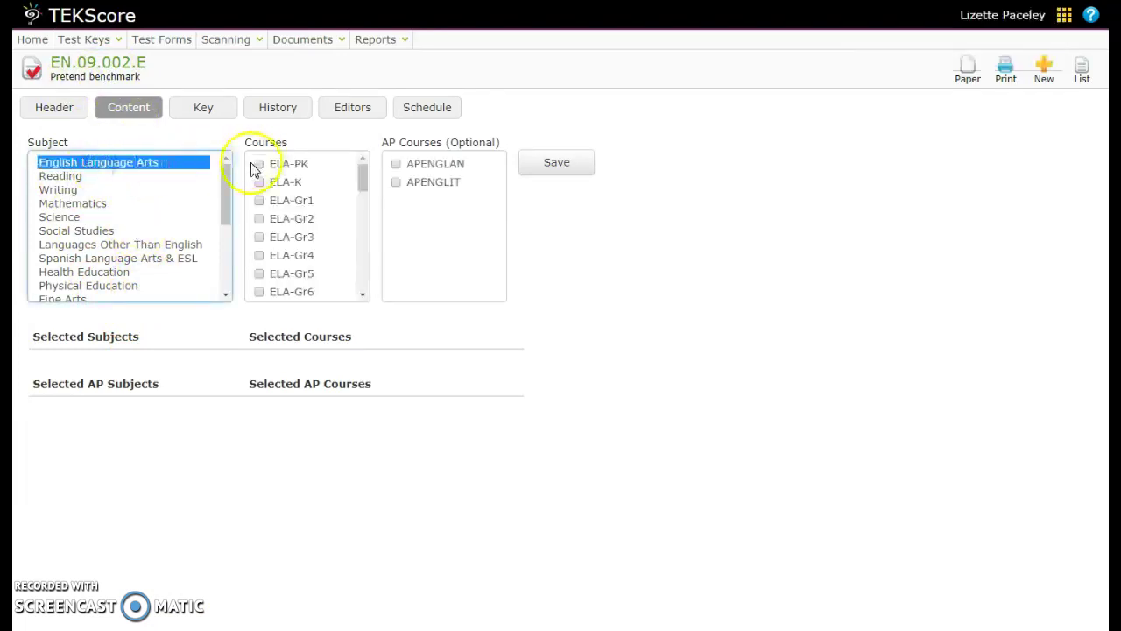
left_click(364, 295)
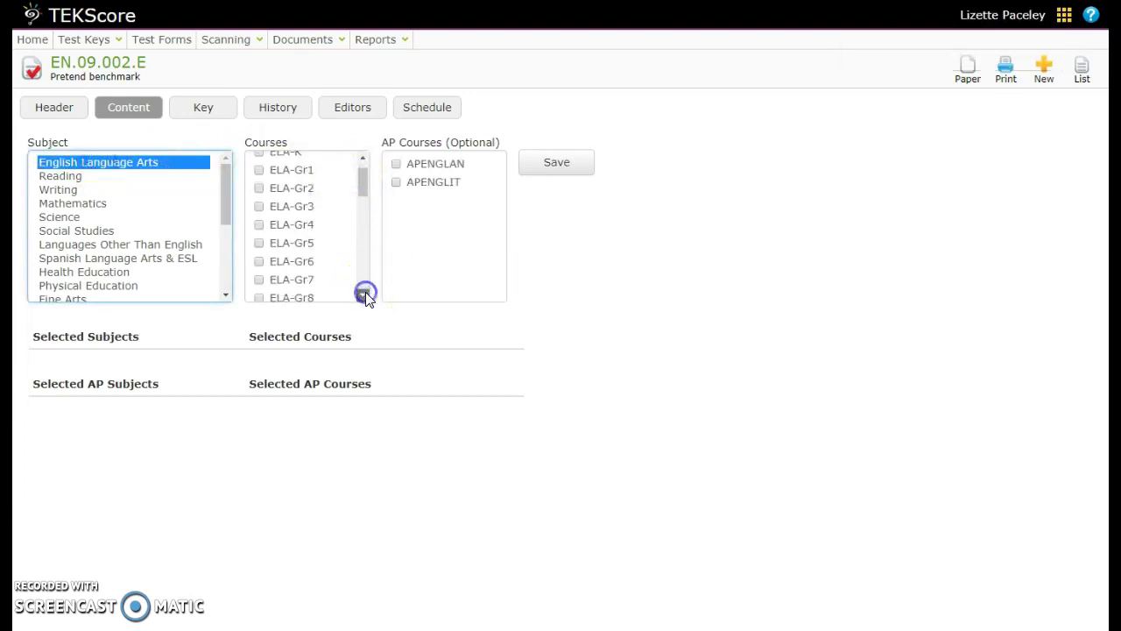
left_click(363, 295)
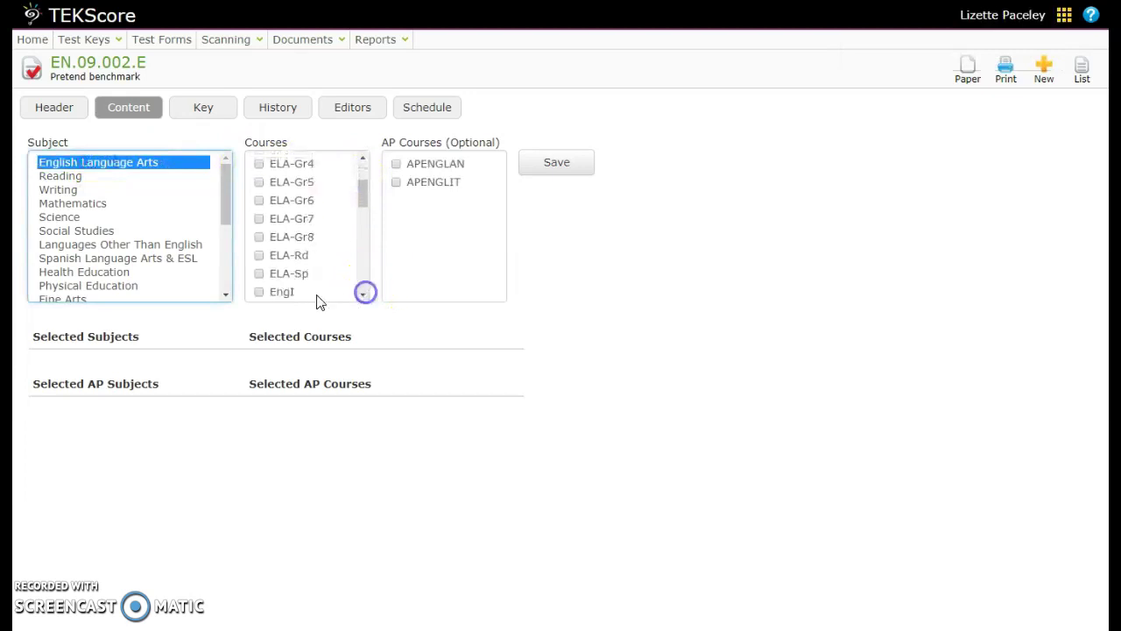
left_click(363, 295)
left_click(258, 230)
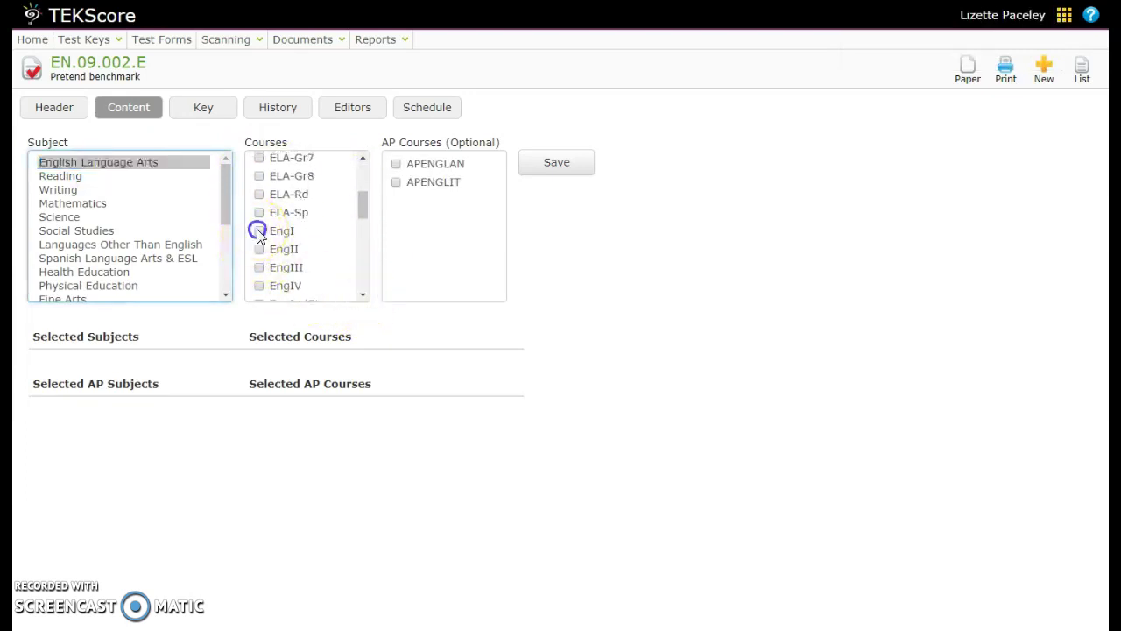
left_click(559, 166)
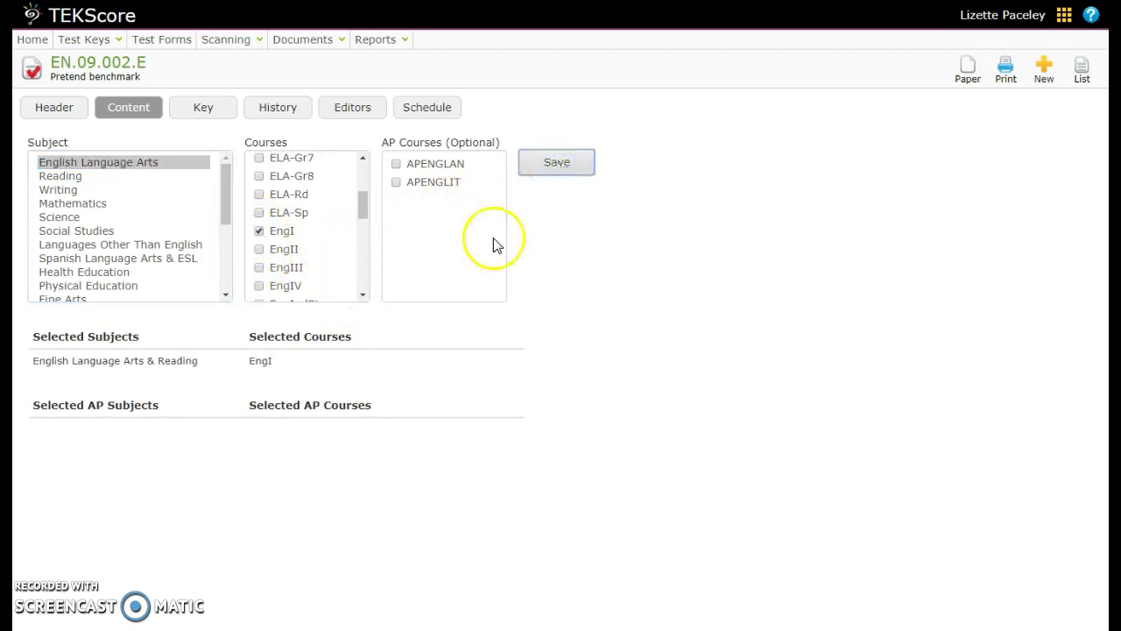
double_click(258, 361)
left_click(200, 108)
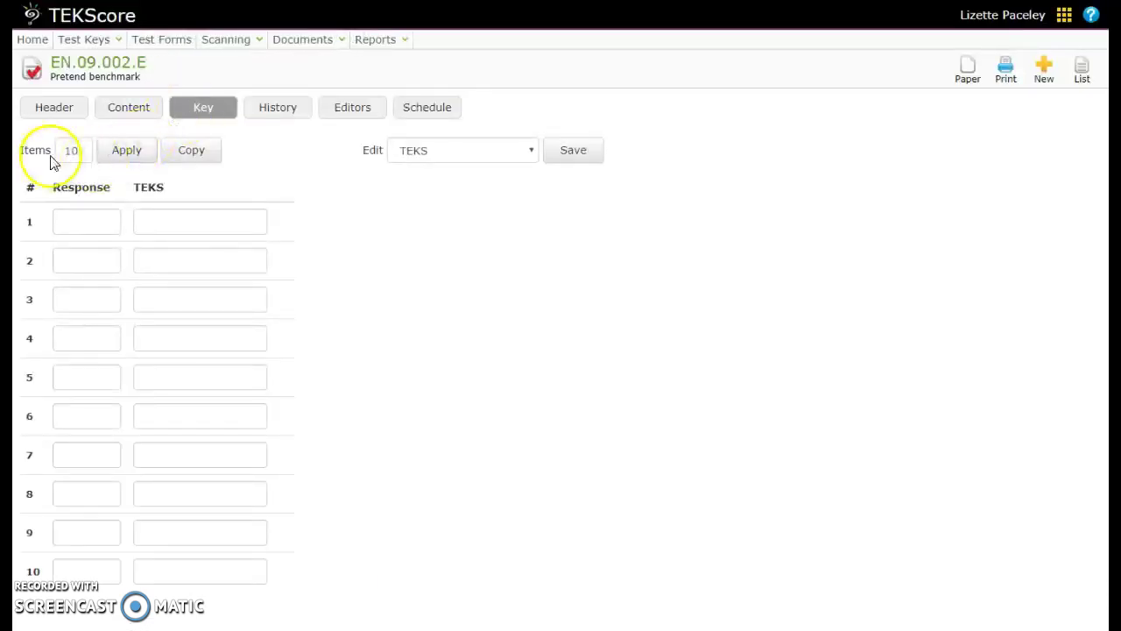
- Set the answer key to 14 items and enter alternating A and G responses, starting with A for item 1
left_click(77, 148)
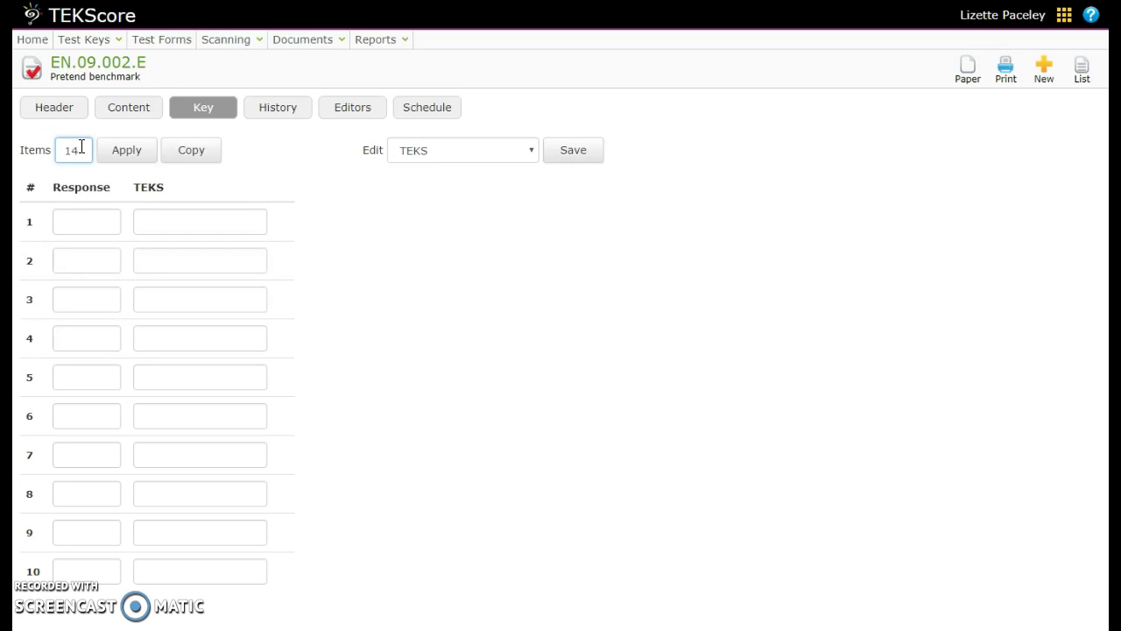
left_click(128, 152)
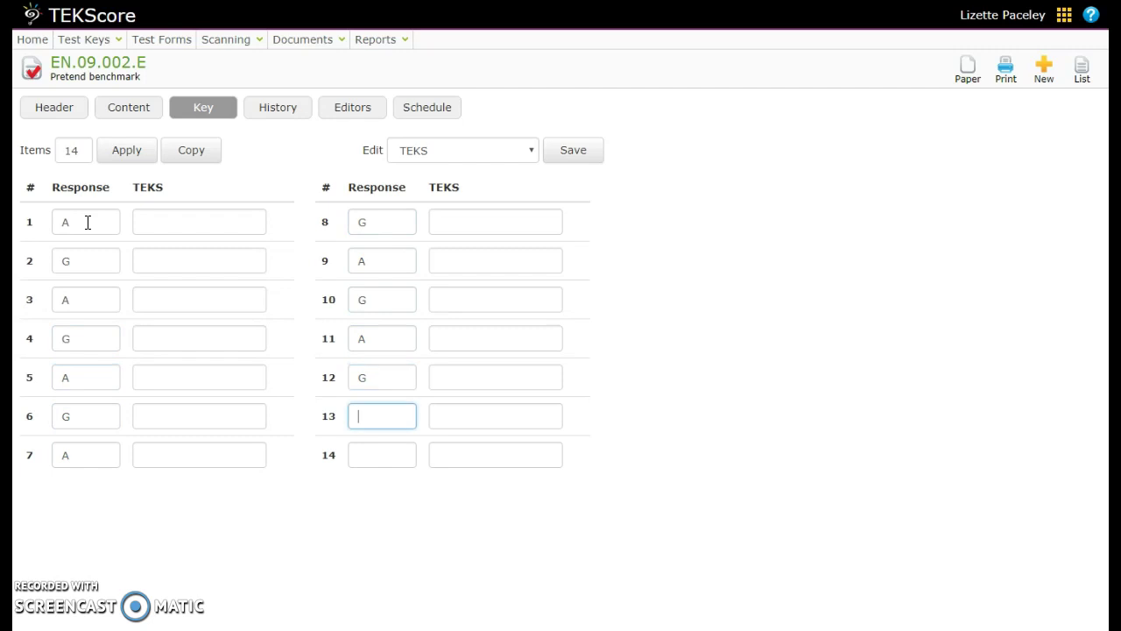
type("G")
- Assign 2009 TEKS standards in the key: EngI_1A to item 1, EngI_1C to item 2 and EngI_1E to items 3 through 10
left_click(200, 226)
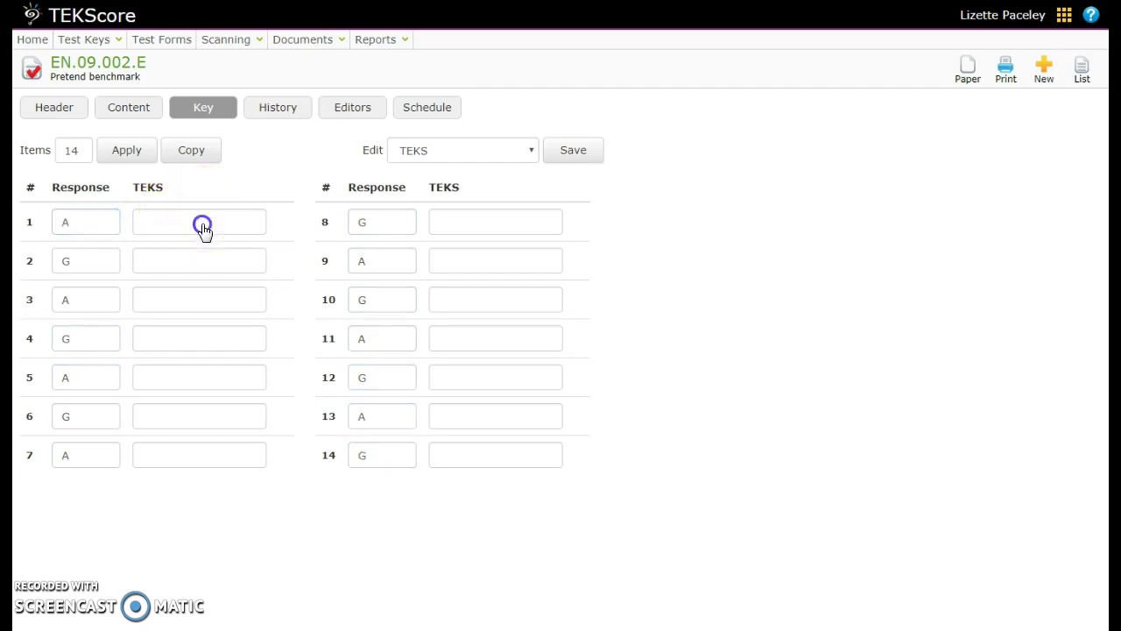
left_click(459, 281)
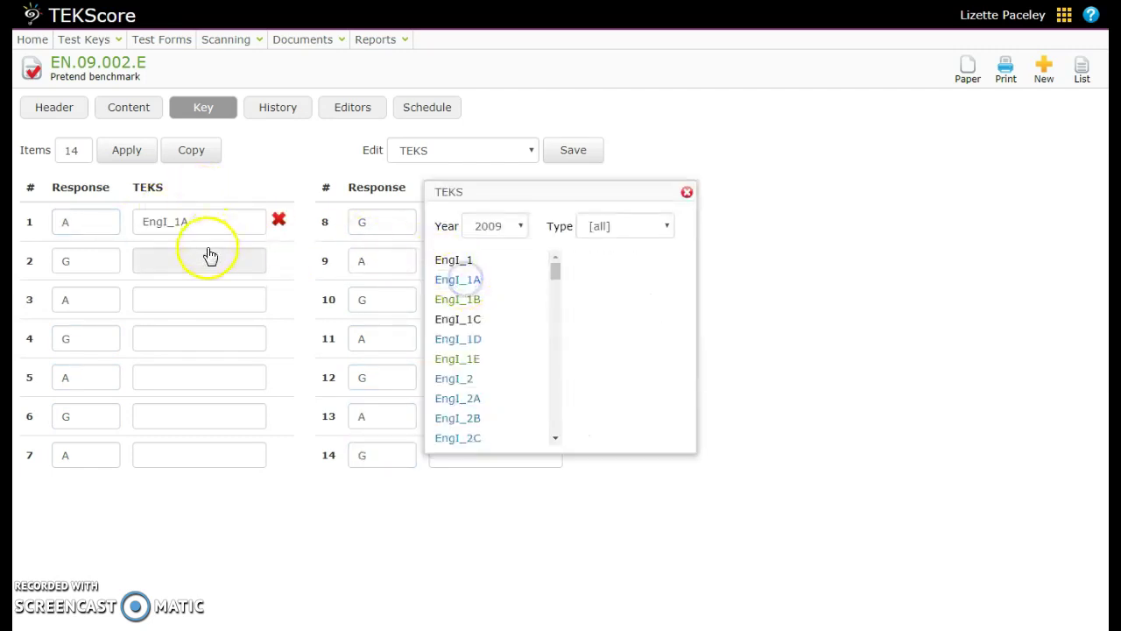
left_click(458, 321)
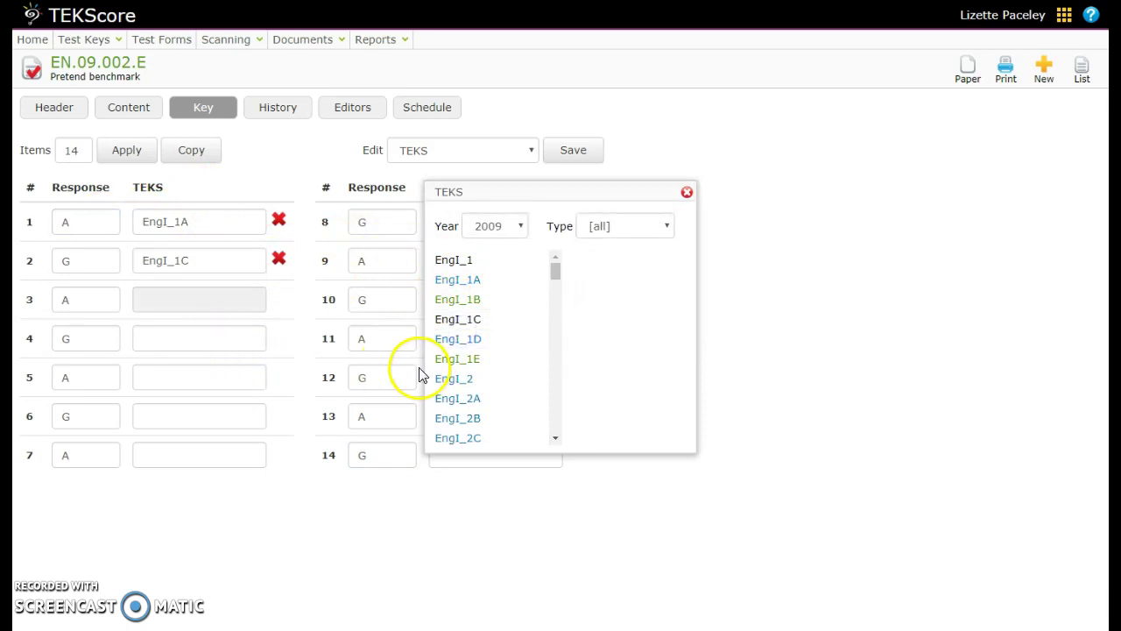
left_click(477, 362)
left_click(477, 363)
left_click(477, 362)
left_click(477, 362)
left_click(477, 362)
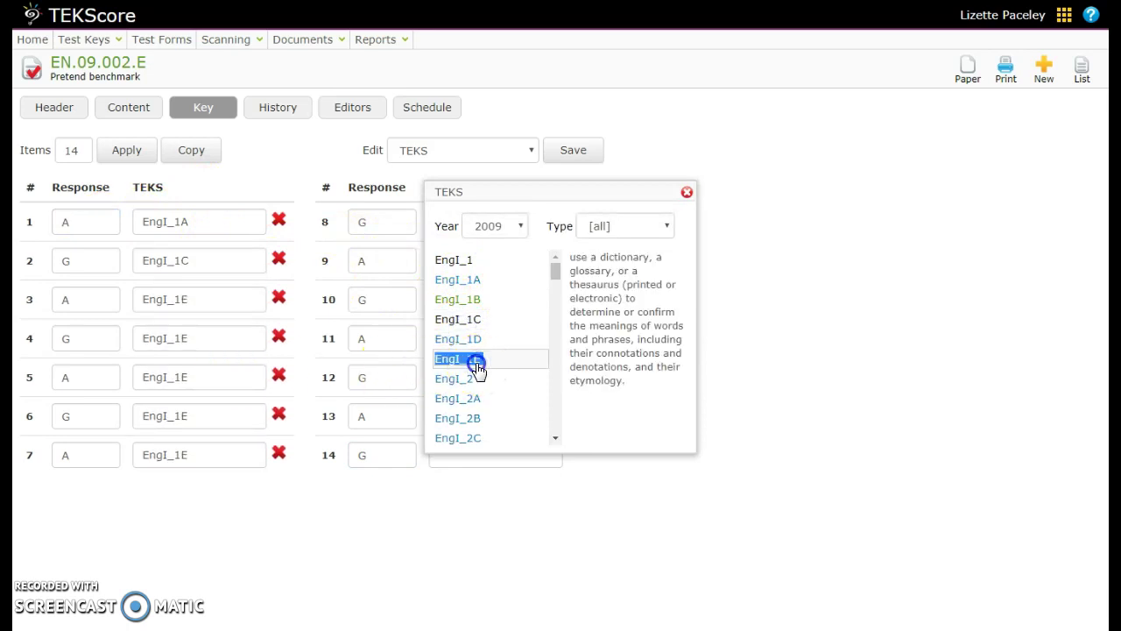
- Move the TEKS list clear of the answer key and assign EngI_1D to items 11 through 14
left_click_drag(570, 191, 781, 137)
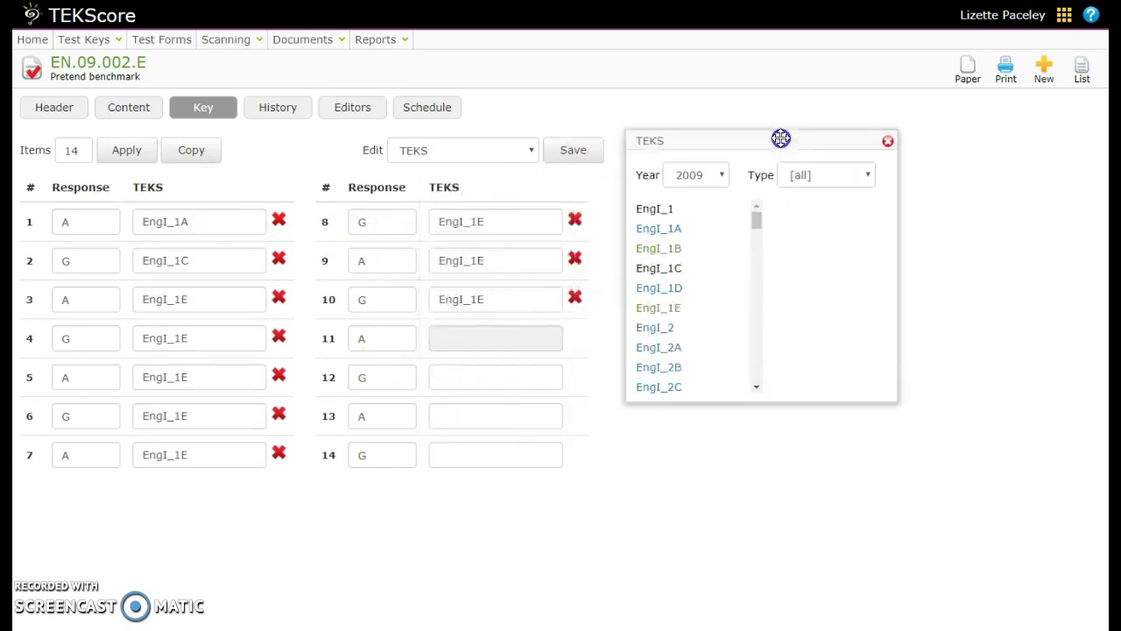
left_click(658, 288)
left_click(658, 287)
left_click(659, 287)
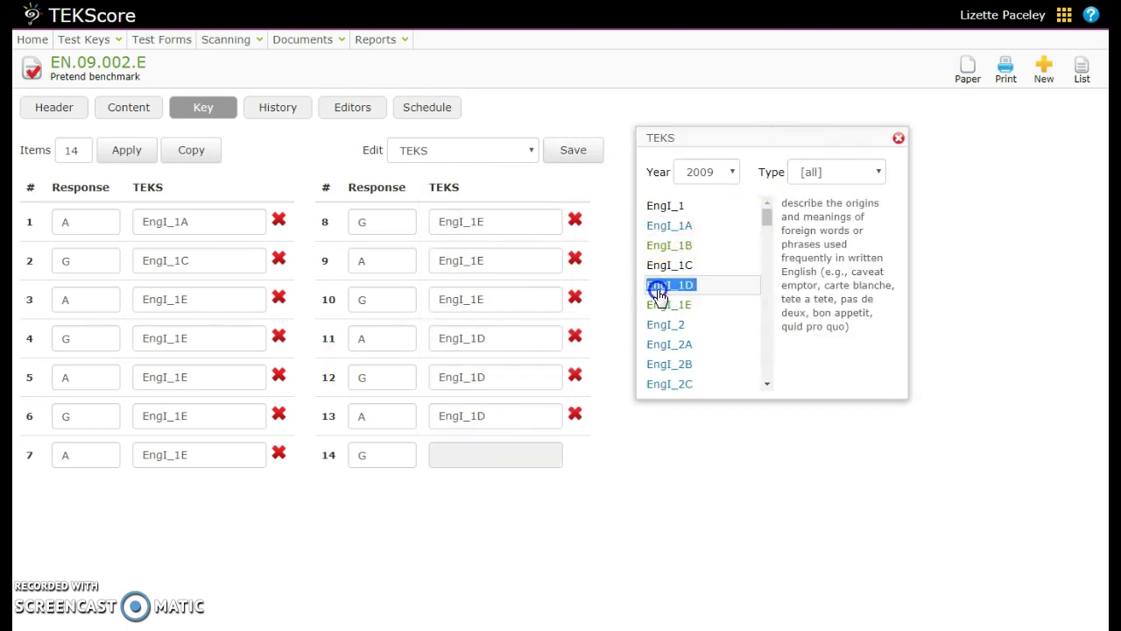
left_click(659, 287)
- Switch the key to TEKS dual coding and assign EngI_Fig19A to item 2 and EngI_Fig19B to item 4
left_click(446, 143)
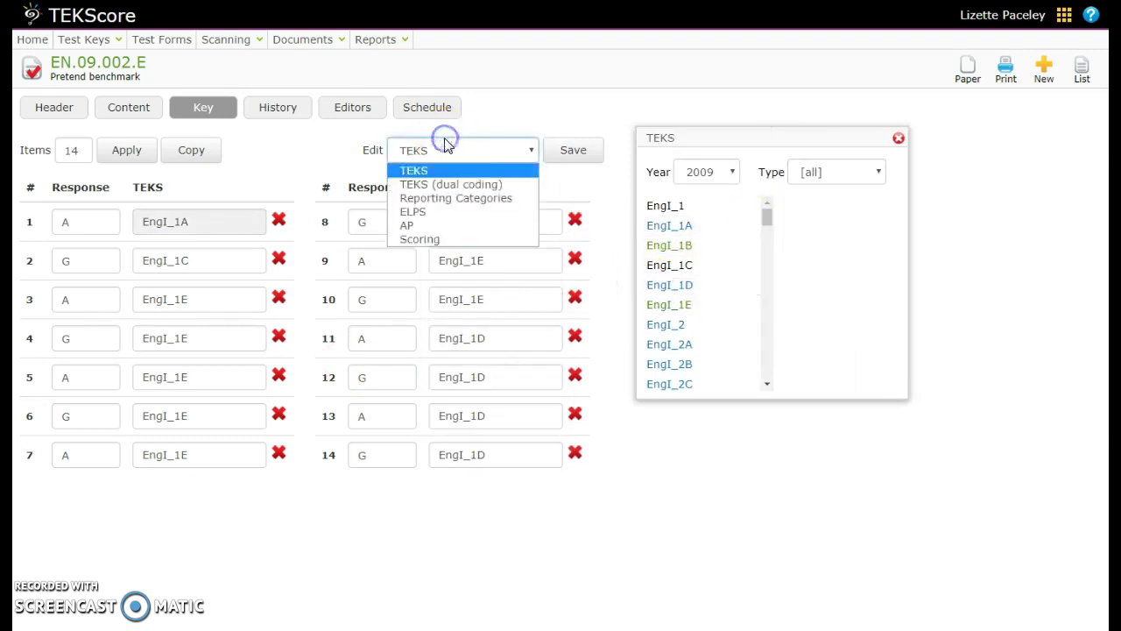
left_click(458, 185)
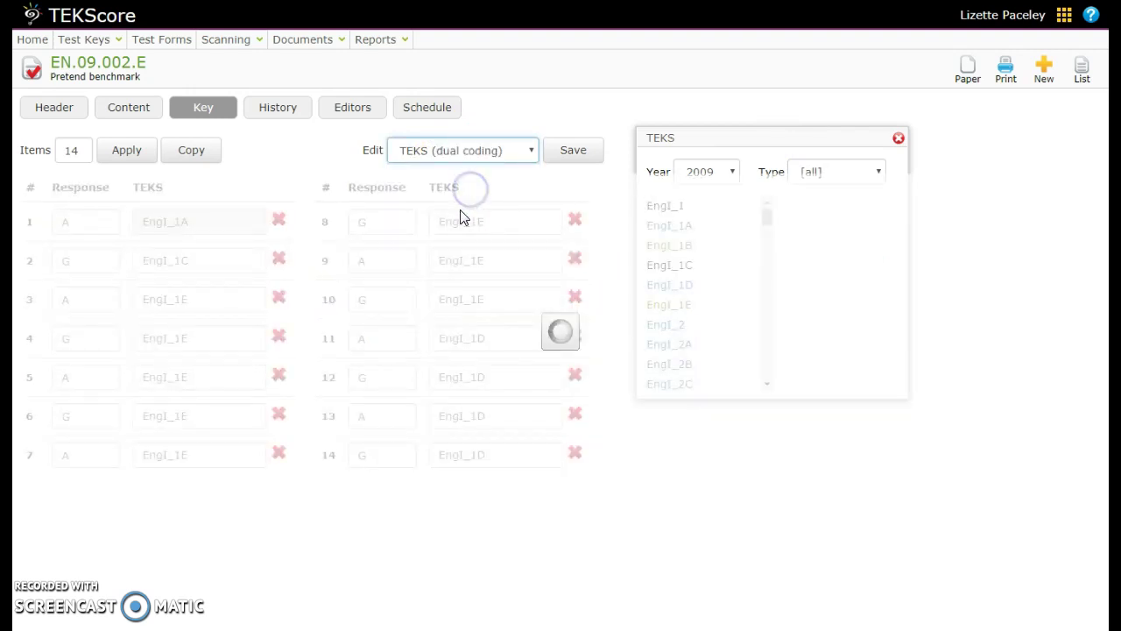
left_click(224, 267)
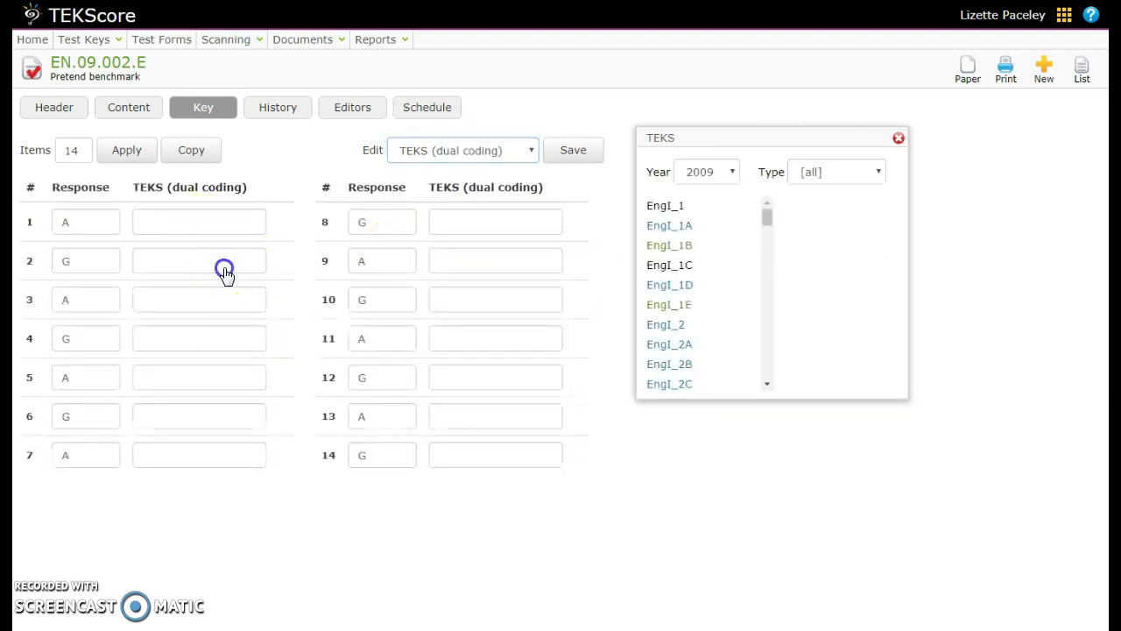
left_click_drag(767, 216, 768, 376)
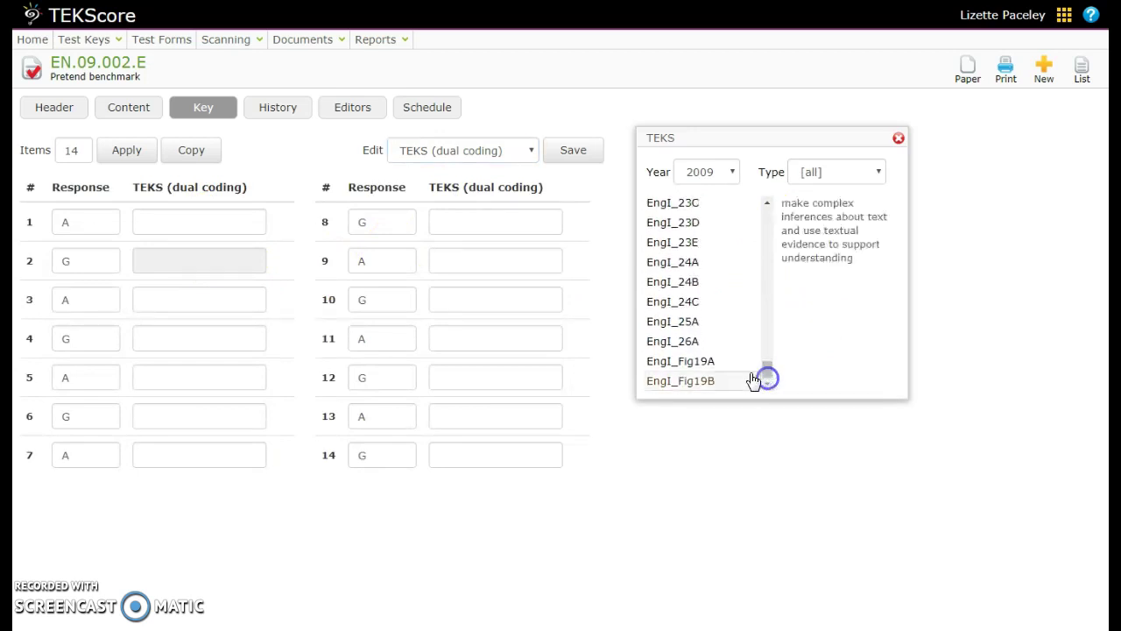
left_click(706, 361)
left_click(225, 338)
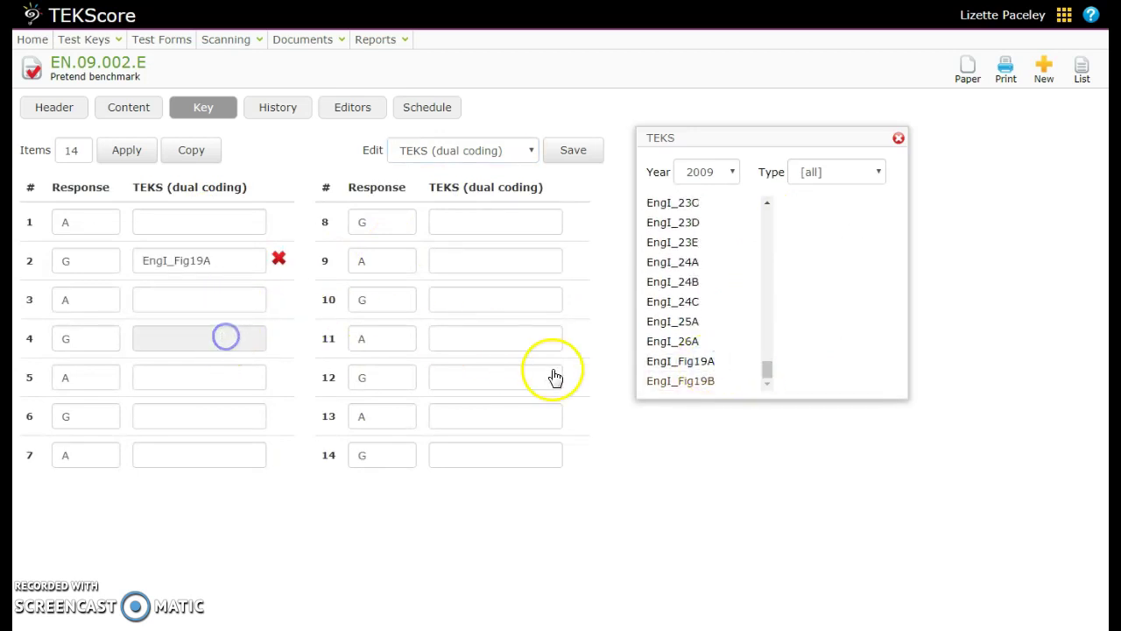
left_click(675, 384)
- Dual-code items 8 and 10 with EngI_Fig19A, save the key and close the TEKS list
left_click(493, 220)
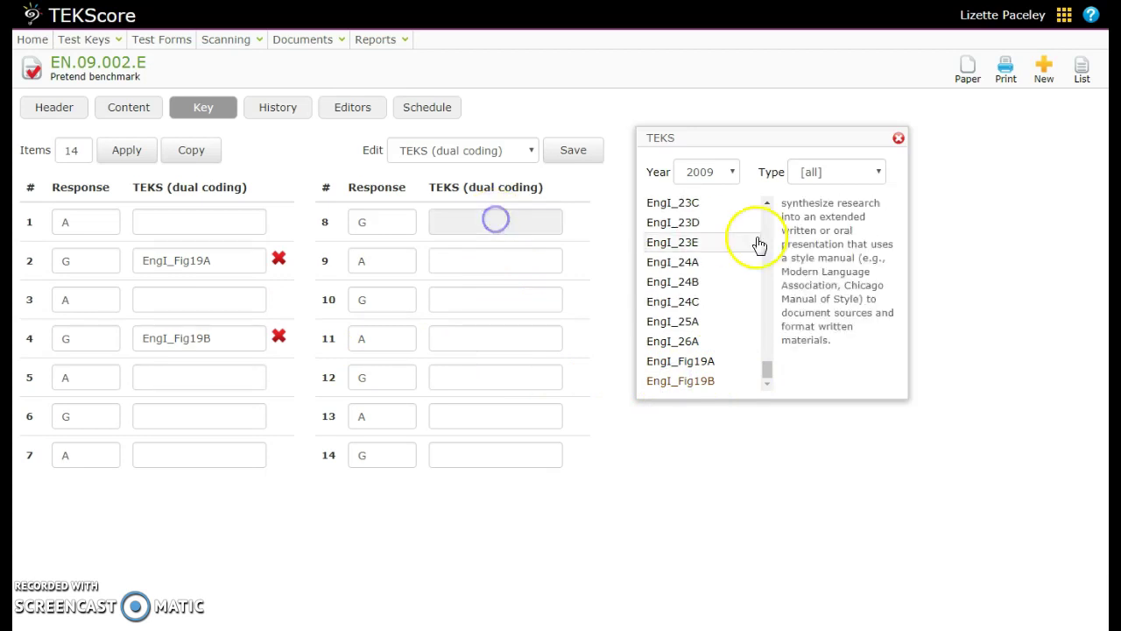
left_click(681, 359)
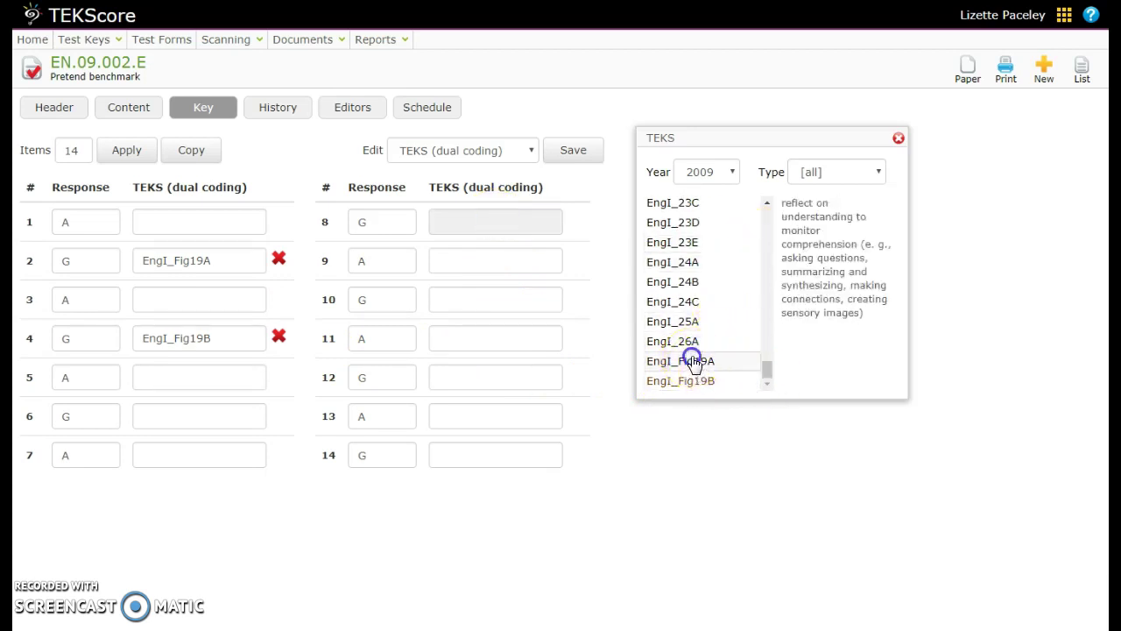
left_click(484, 306)
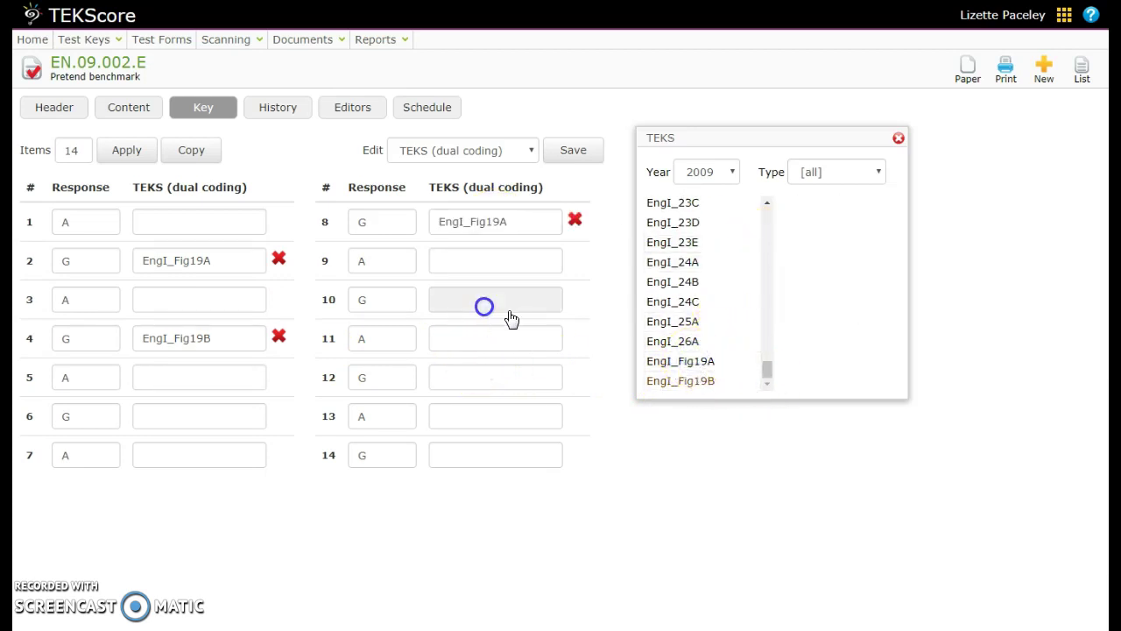
left_click(680, 361)
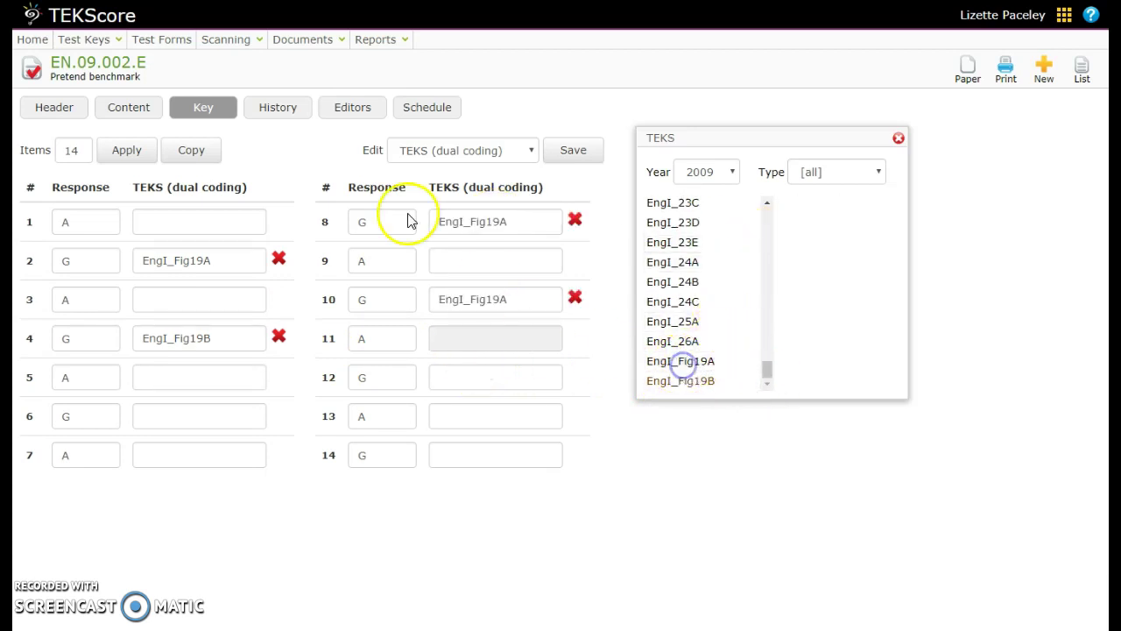
left_click(585, 153)
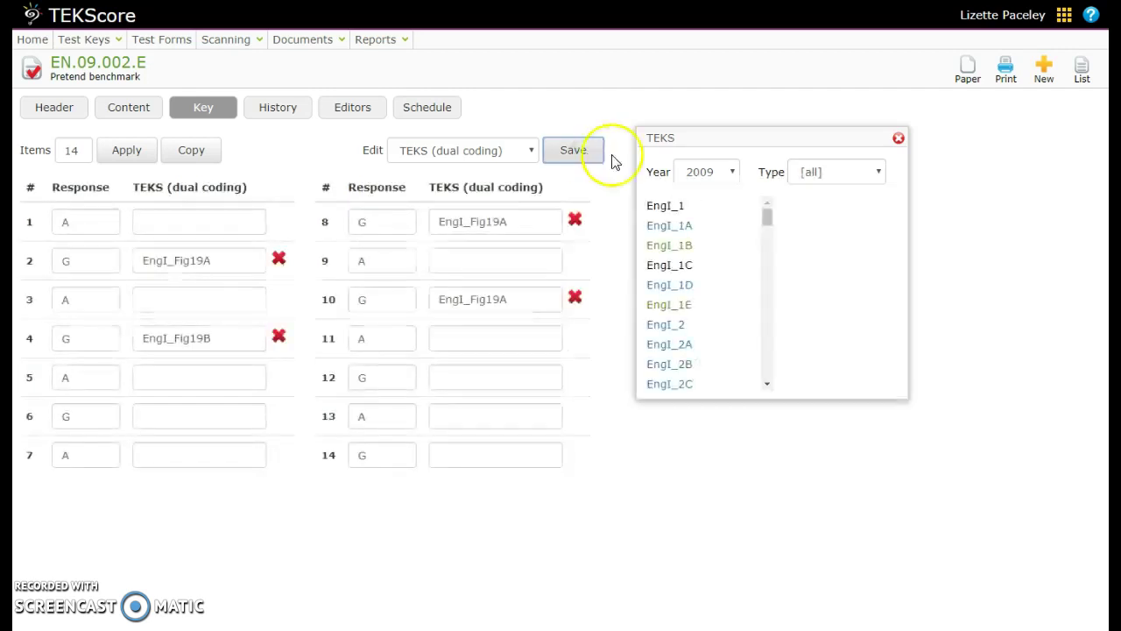
left_click(899, 138)
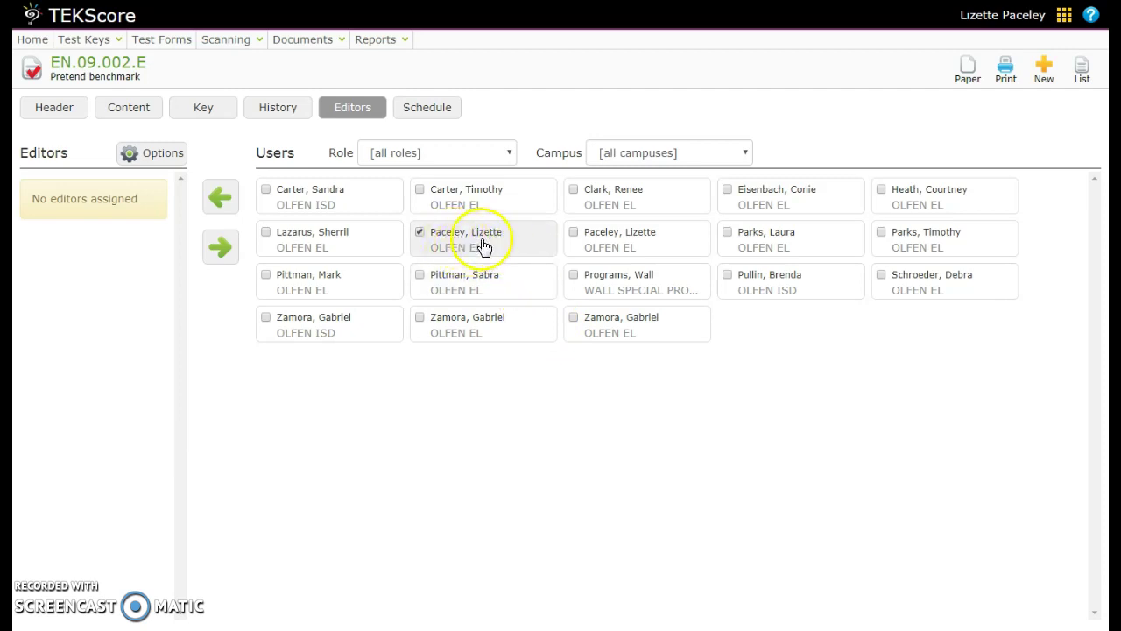
- Keep all roles and campuses listed, and assign both OLFEN EL accounts of two staff members as the test key's editors
left_click(433, 144)
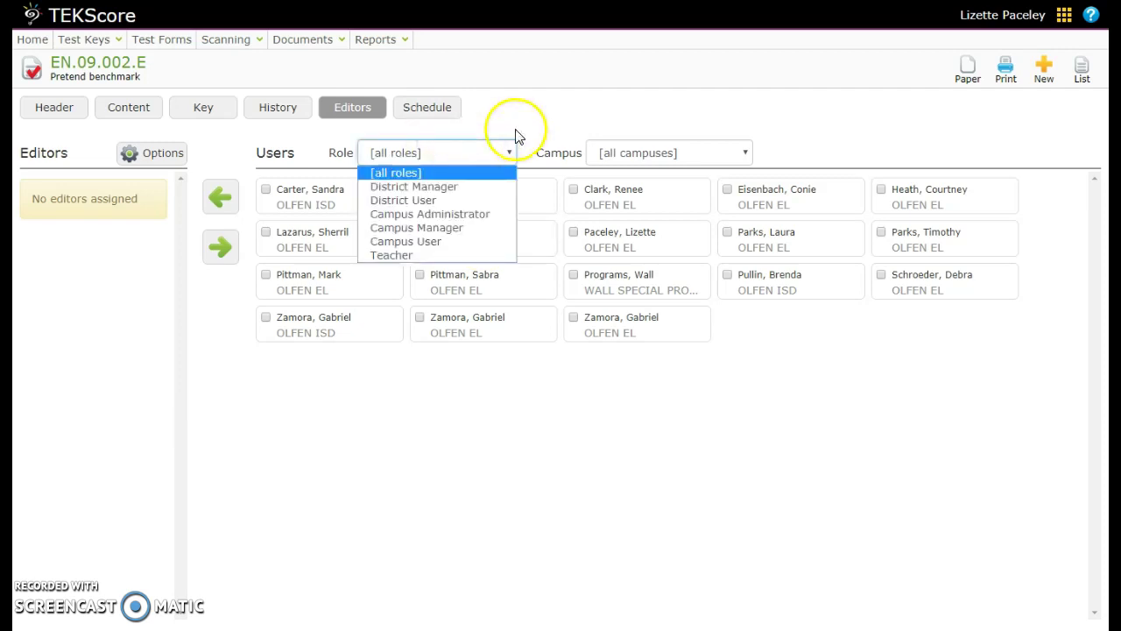
left_click(659, 151)
left_click(648, 172)
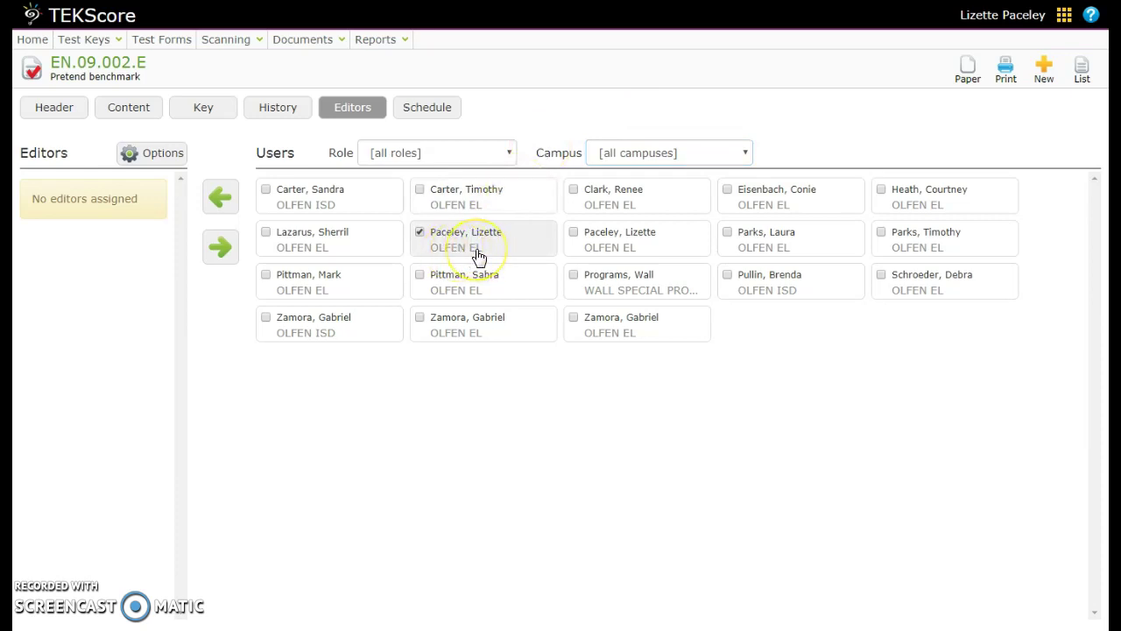
left_click(575, 233)
left_click(574, 318)
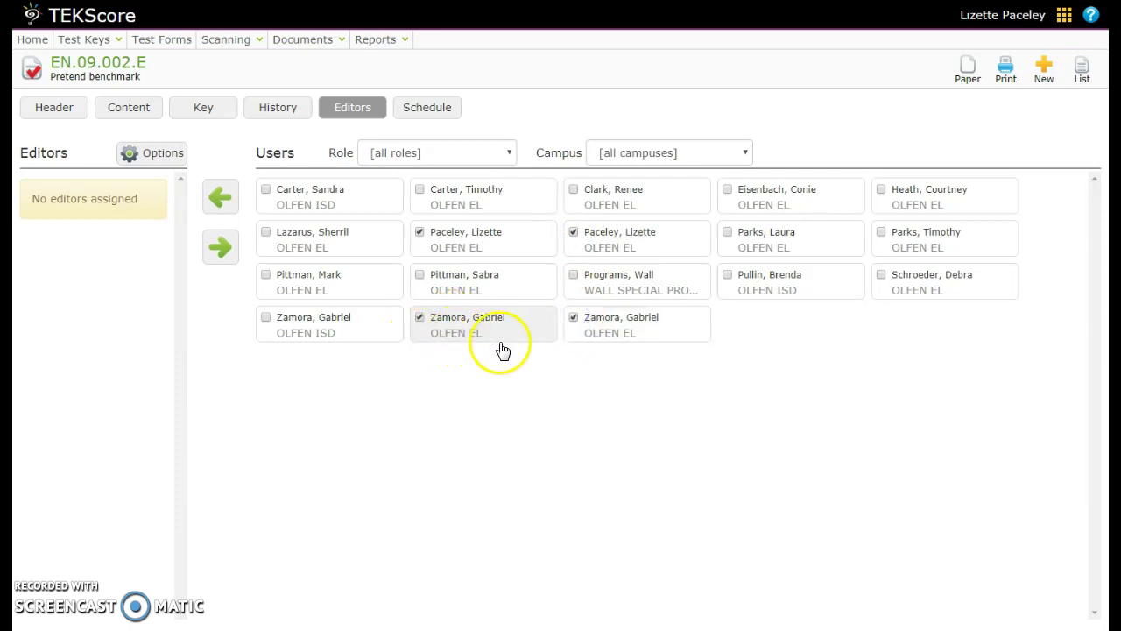
left_click(220, 199)
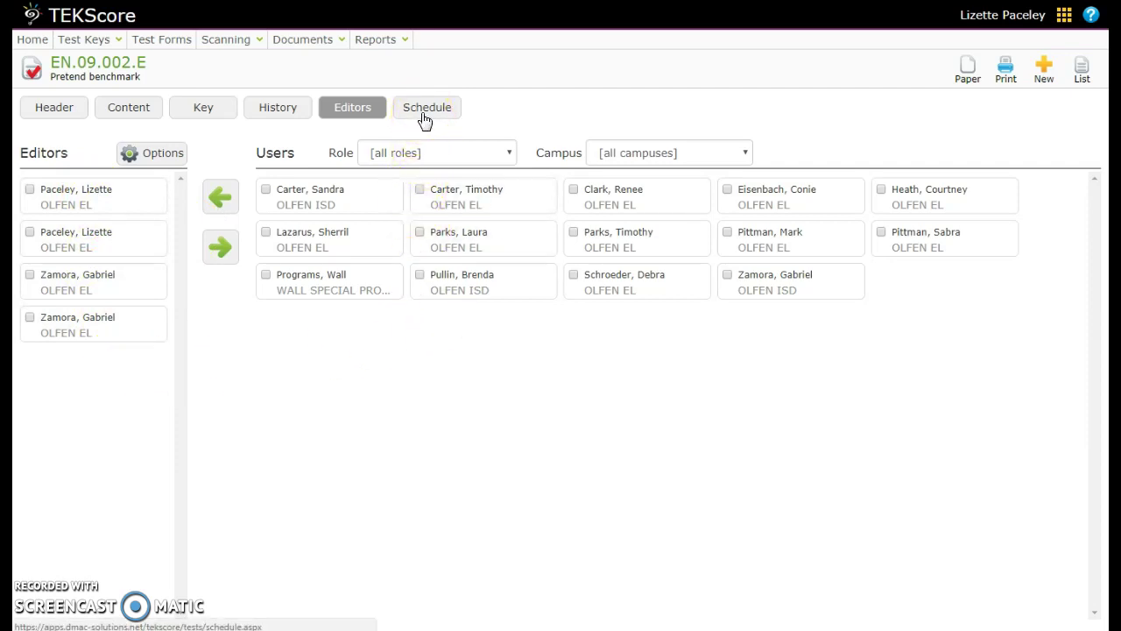
- View the test's session schedule, and approve the test key for plain paper printing
left_click(422, 114)
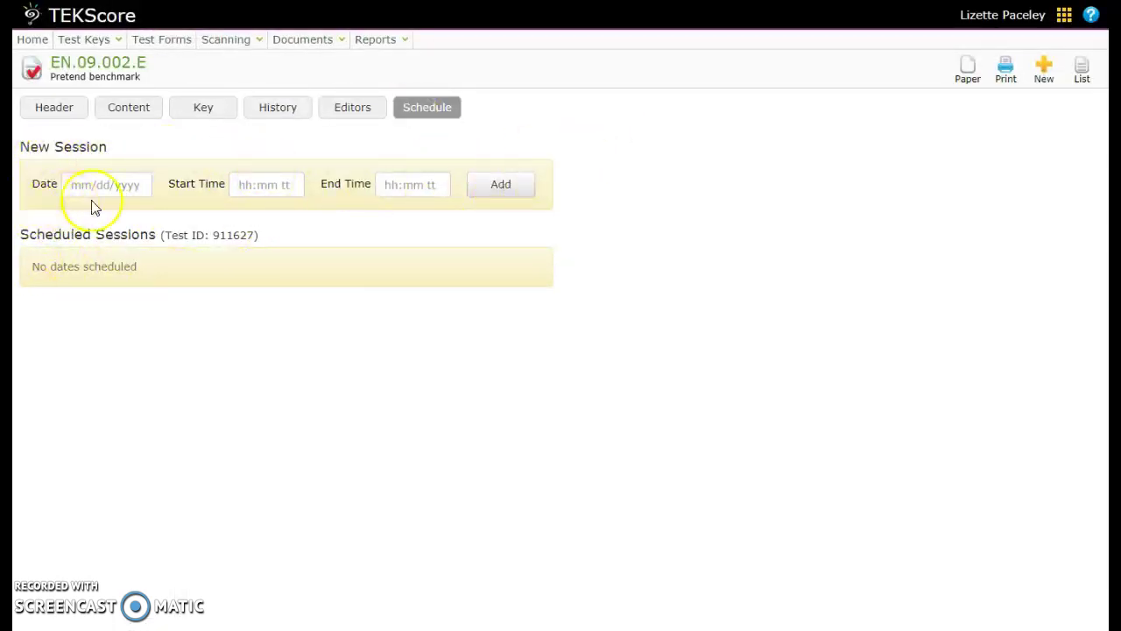
left_click(979, 68)
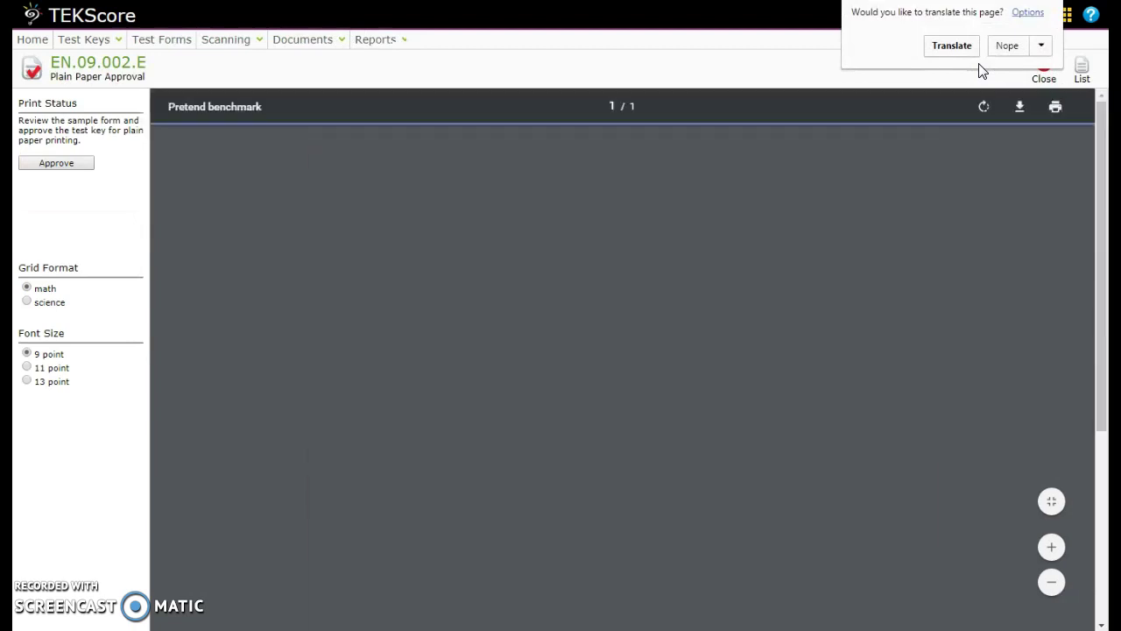
left_click(1016, 63)
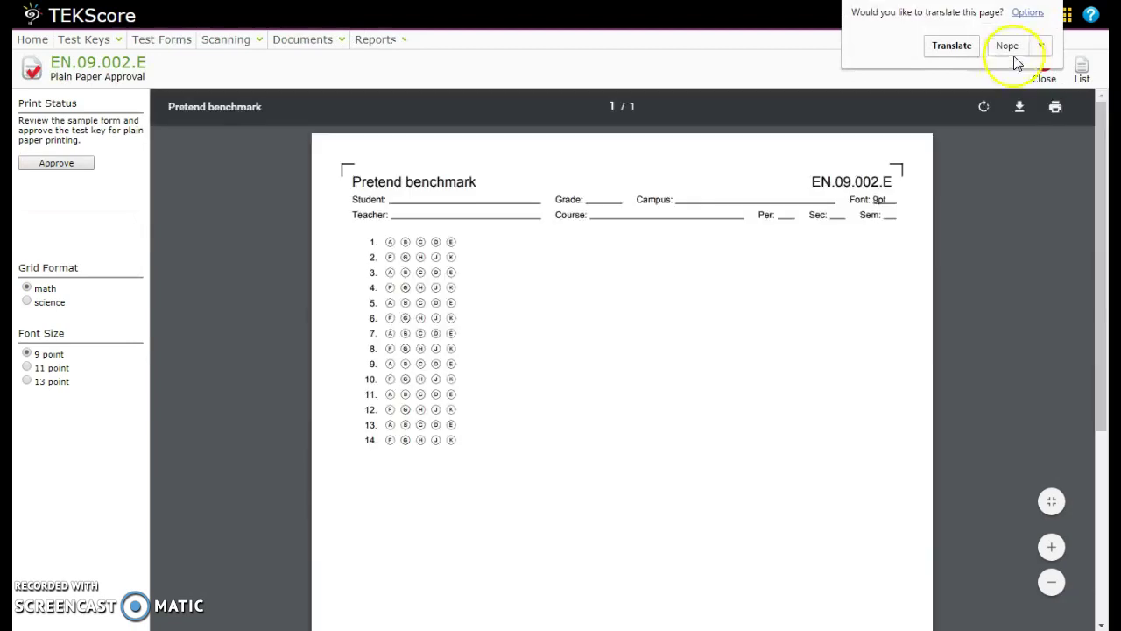
left_click(1009, 47)
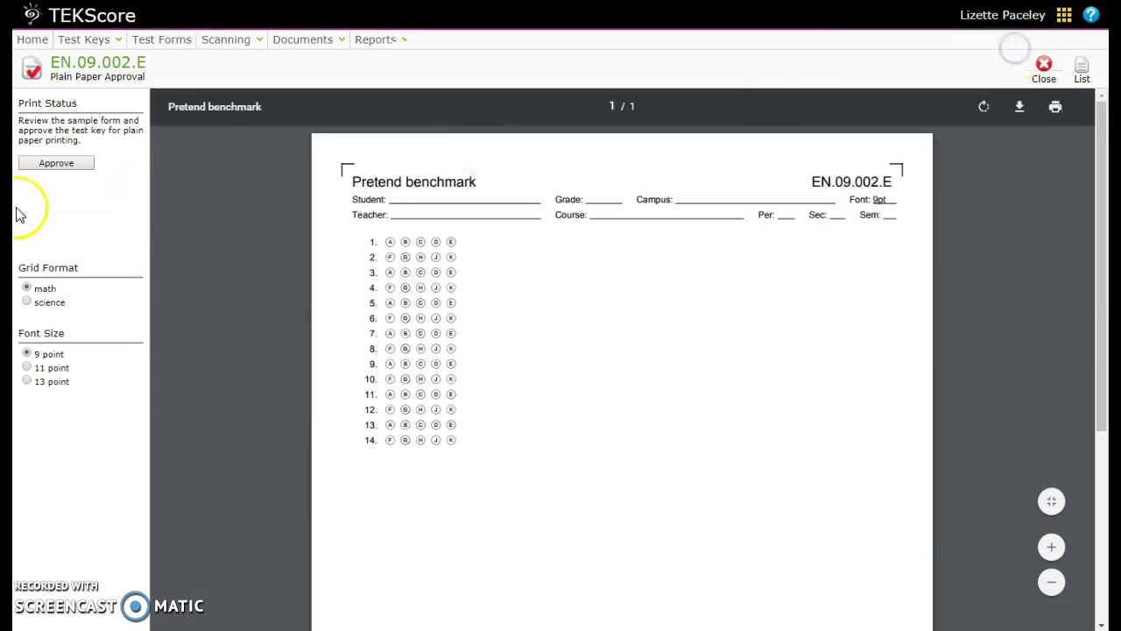
left_click(47, 167)
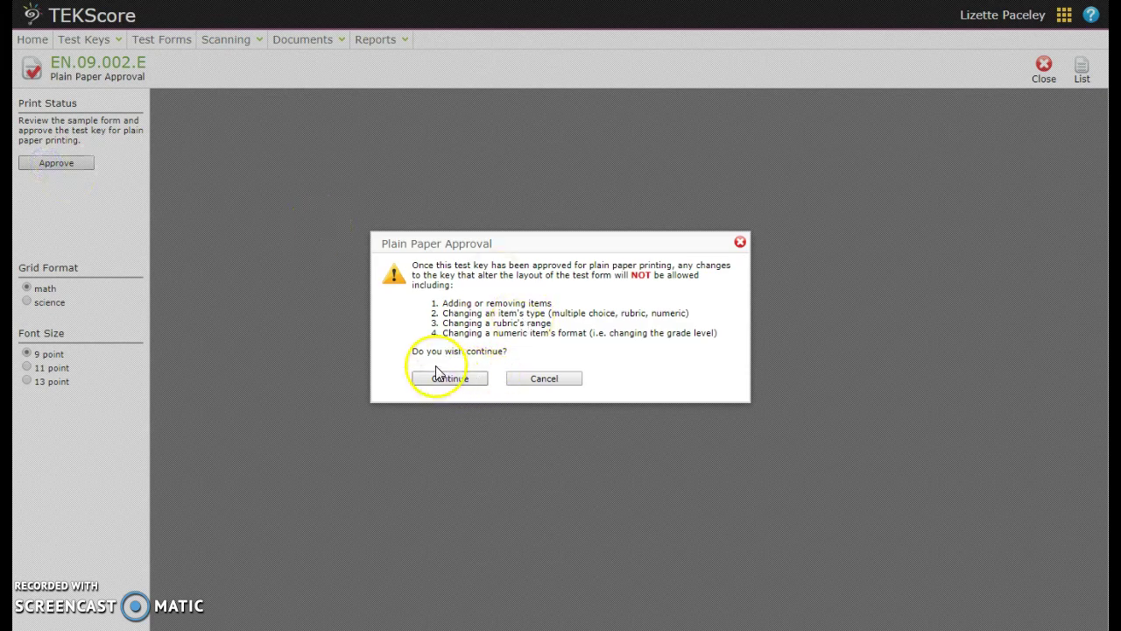
left_click(470, 378)
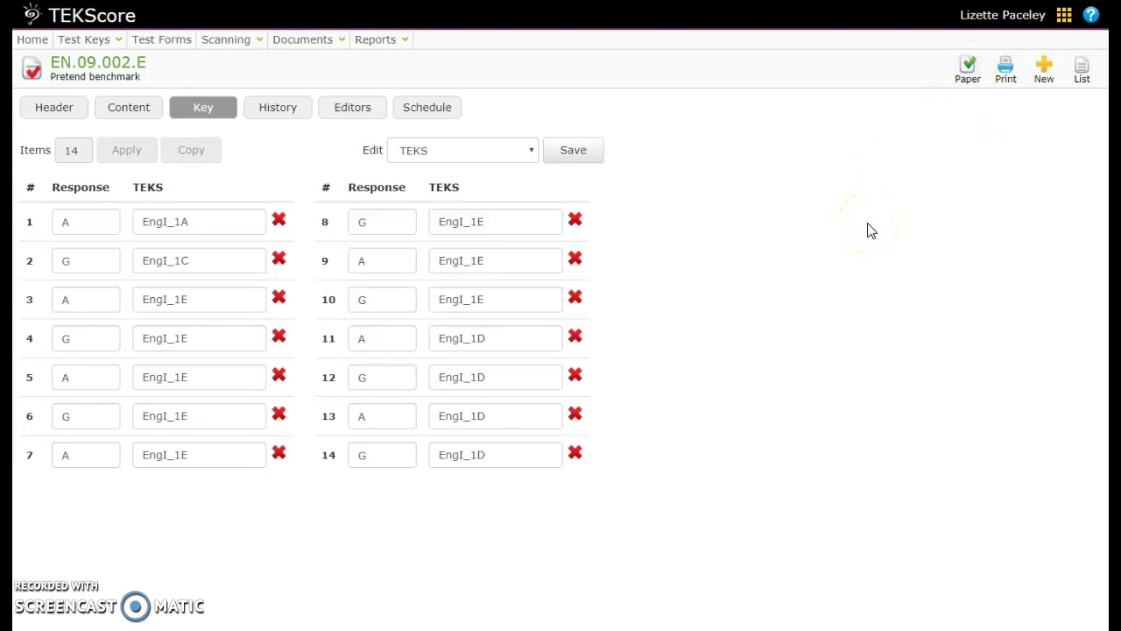
- Preview the plain paper answer form at 11 point and 13 point font sizes, and return to the test key
left_click(966, 70)
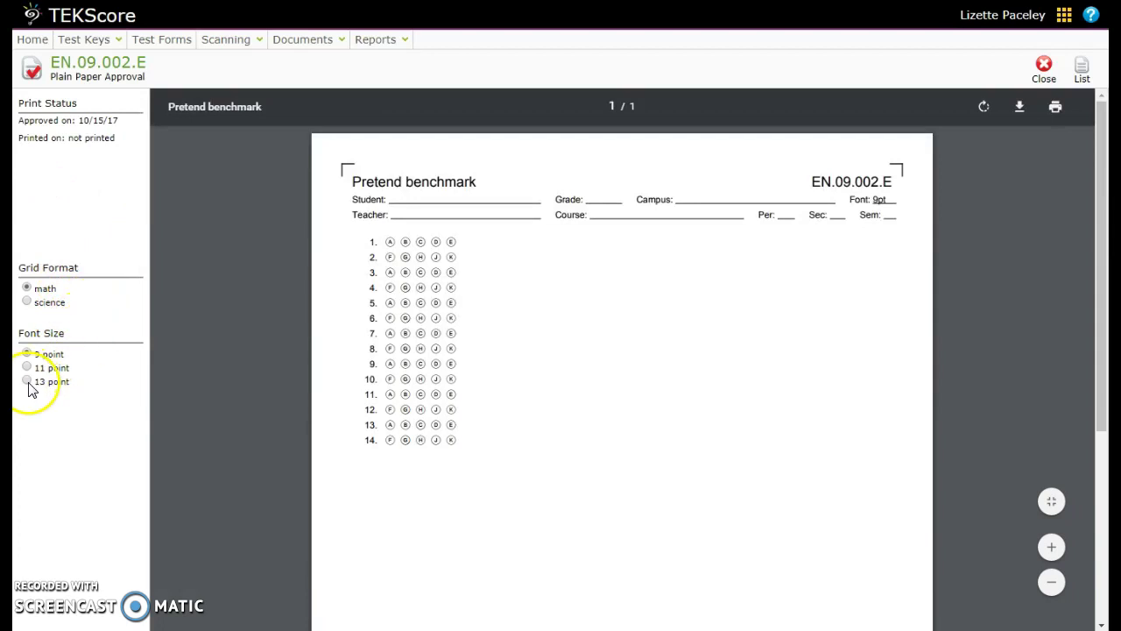
left_click(25, 367)
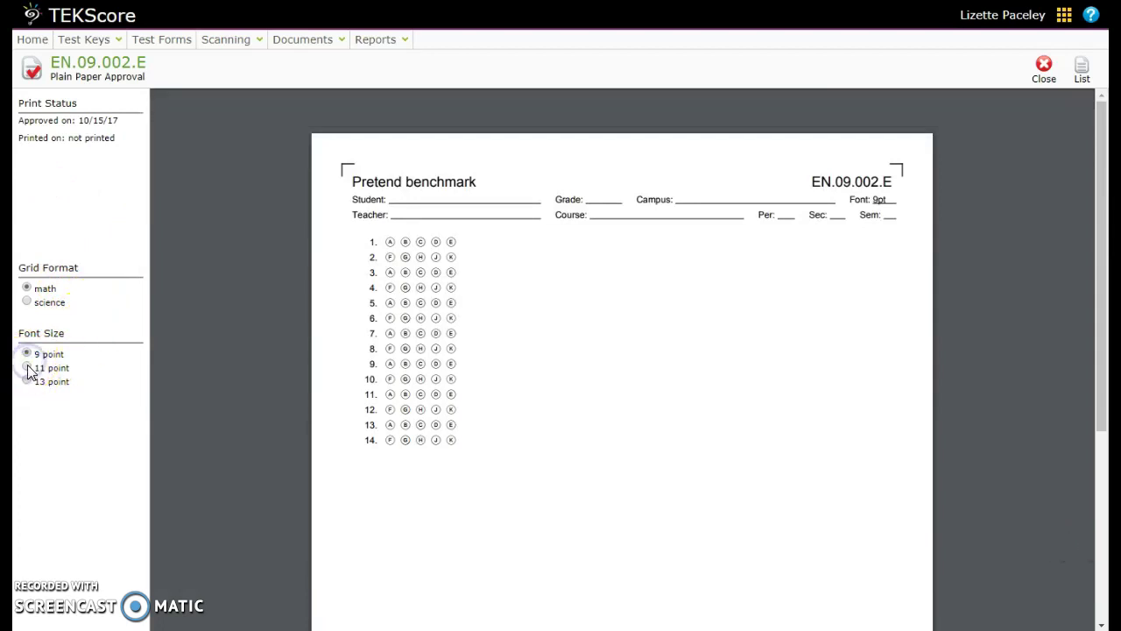
left_click(26, 368)
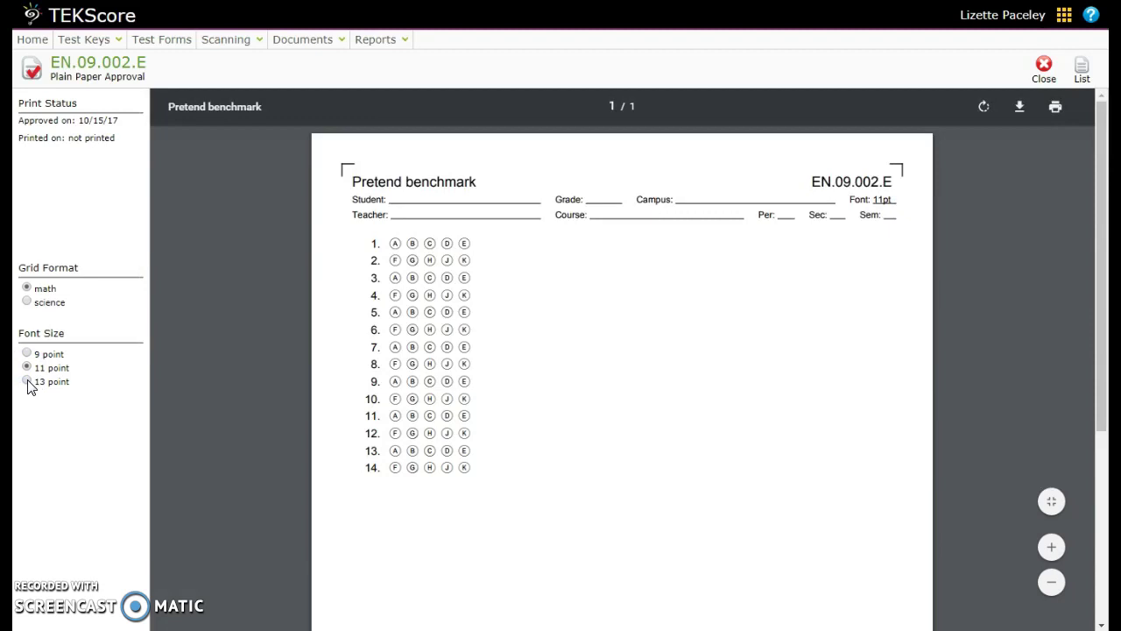
left_click(27, 382)
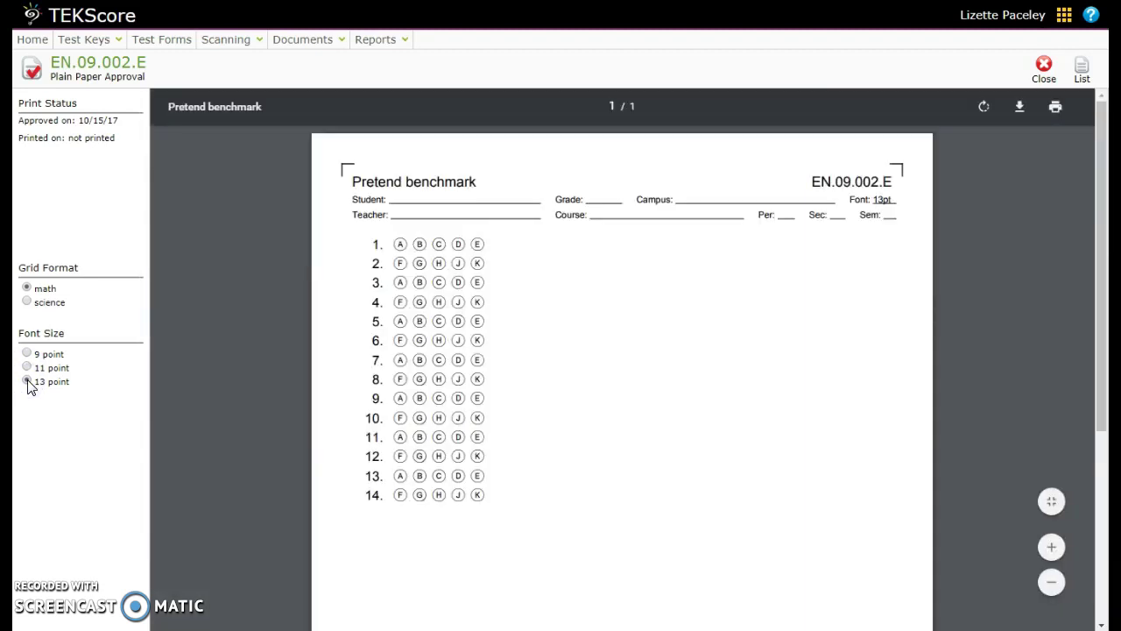
left_click(1043, 67)
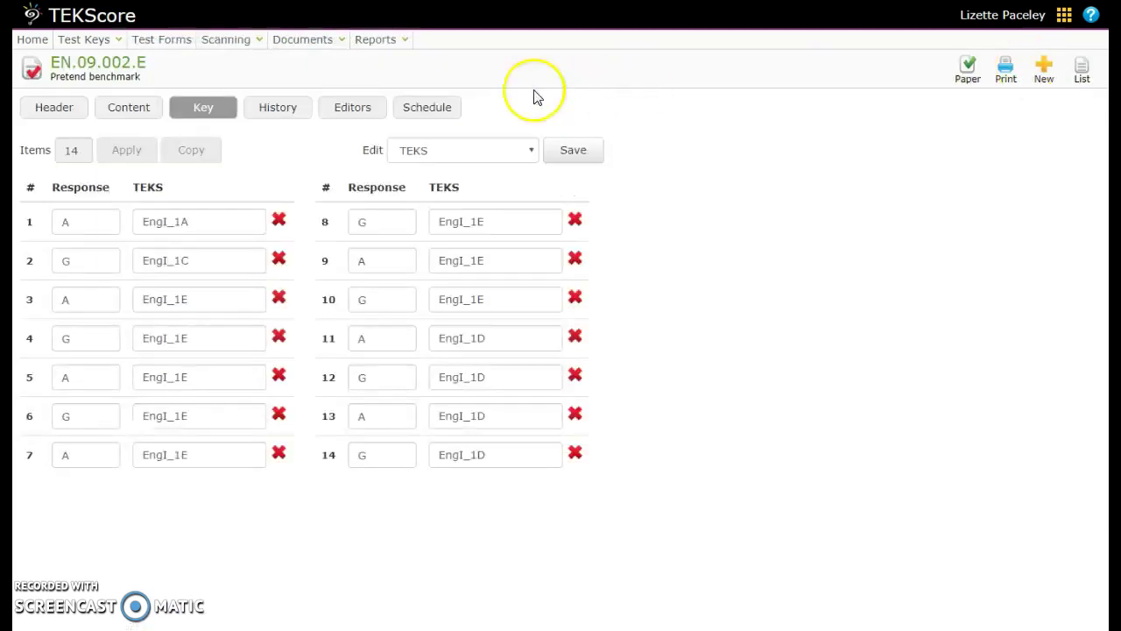
left_click(1062, 25)
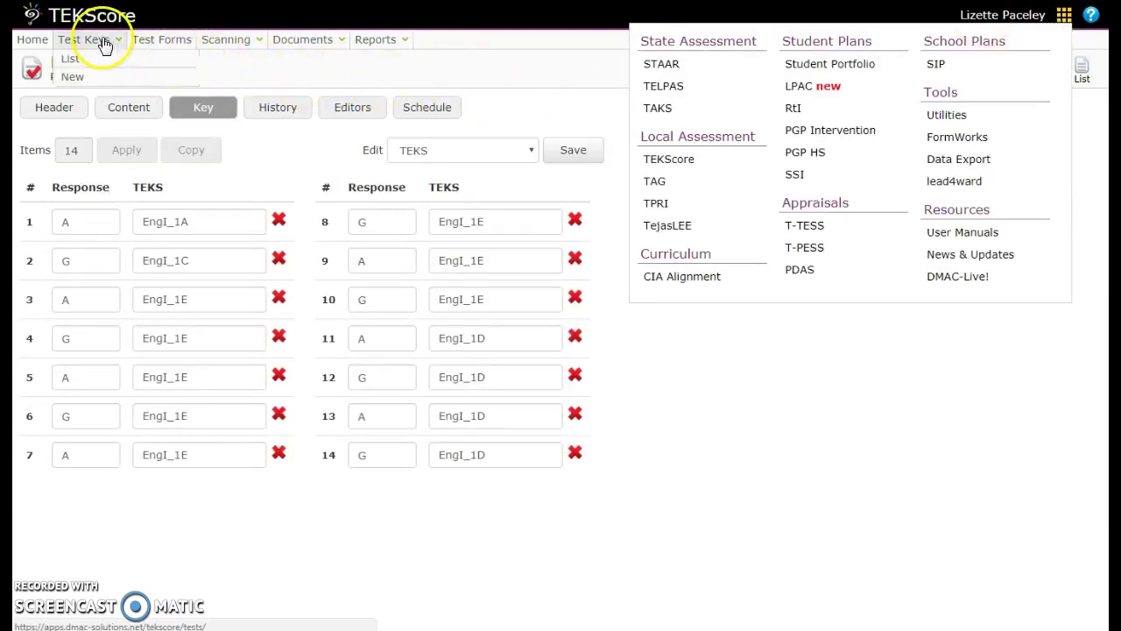
- Open the Pretend benchmark key from the test key list, view its session schedule, and return to the list
left_click(92, 58)
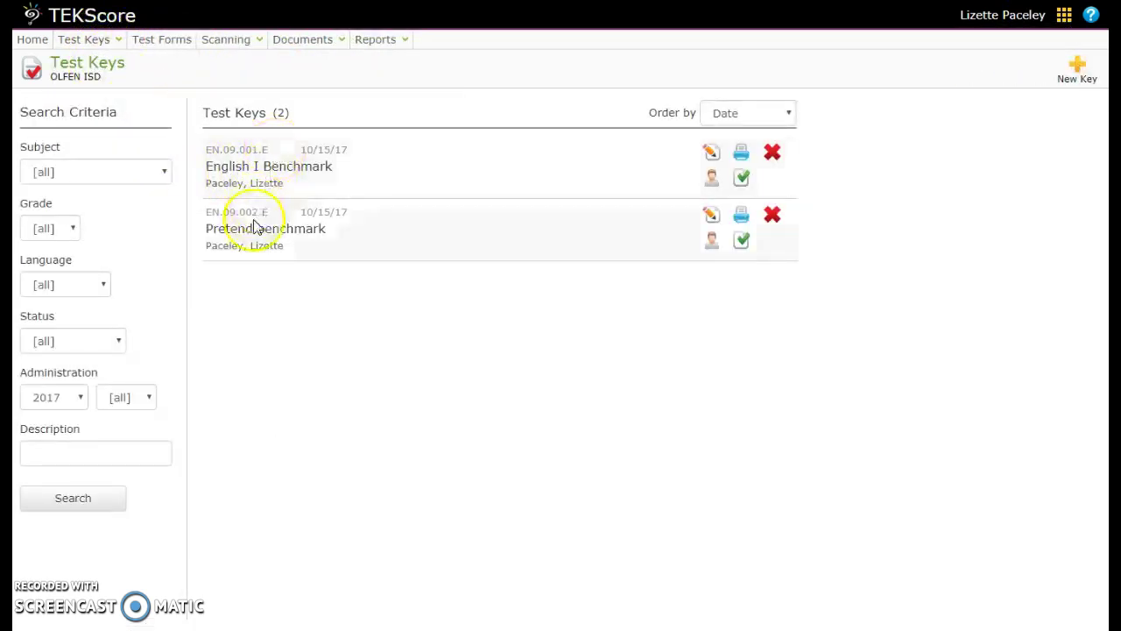
left_click(710, 215)
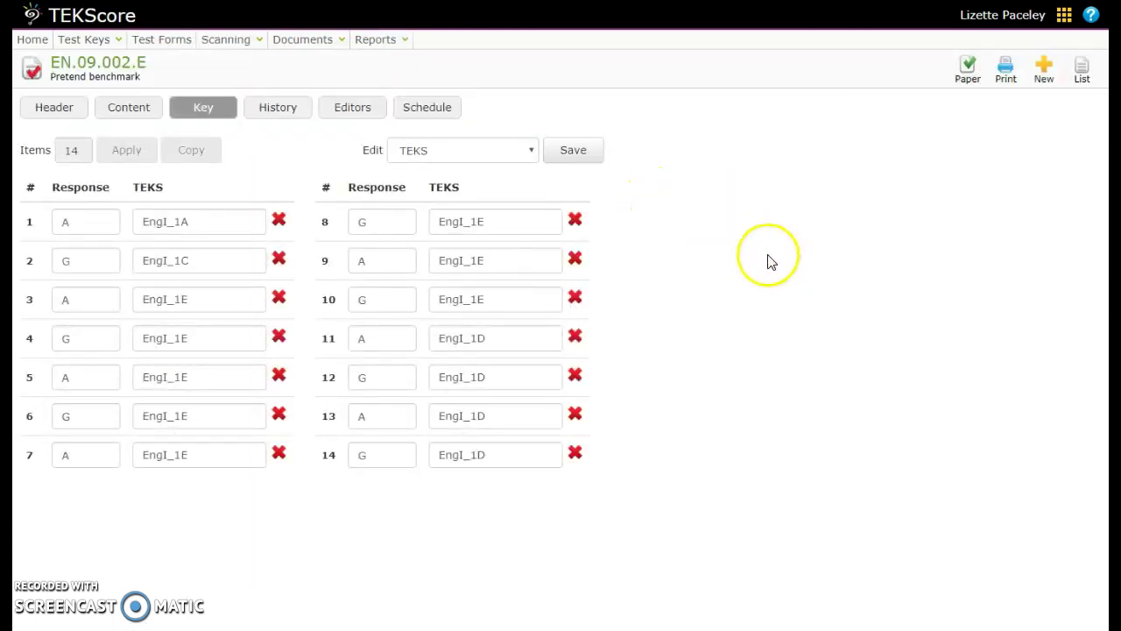
left_click(428, 109)
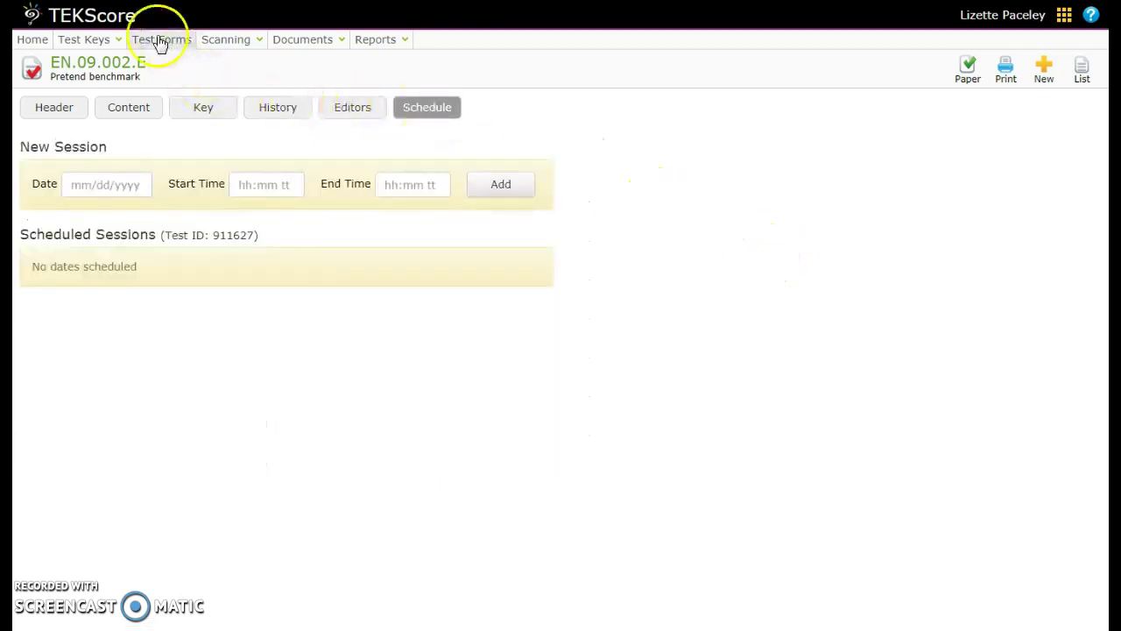
left_click(105, 59)
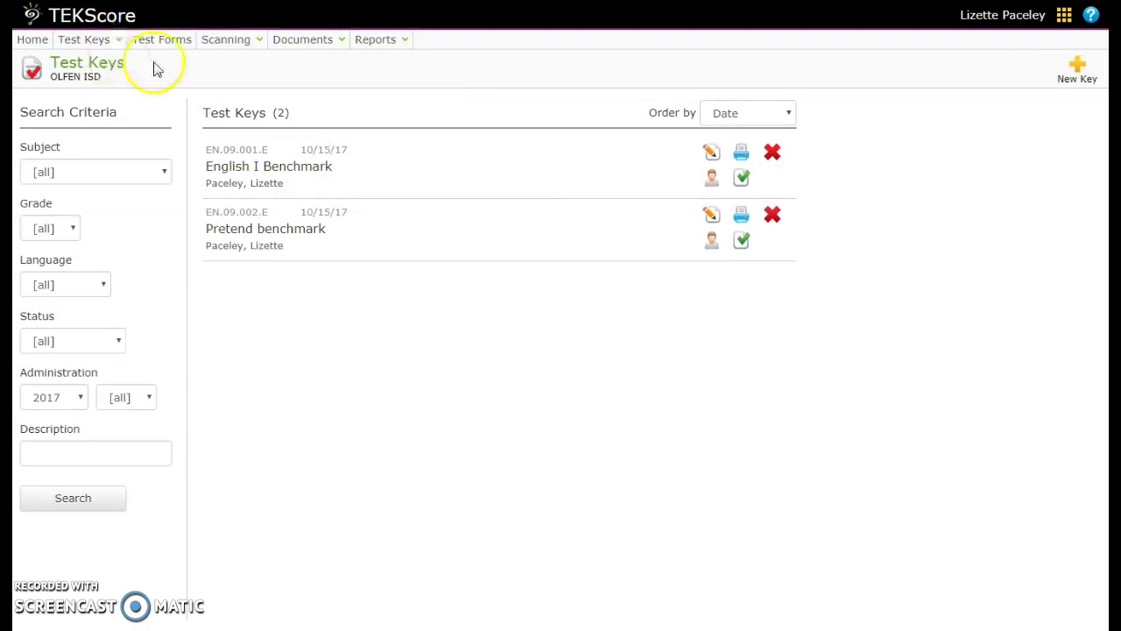
- View the Pretend benchmark's printable key report, close it, and view the key's plain paper answer form
left_click(743, 220)
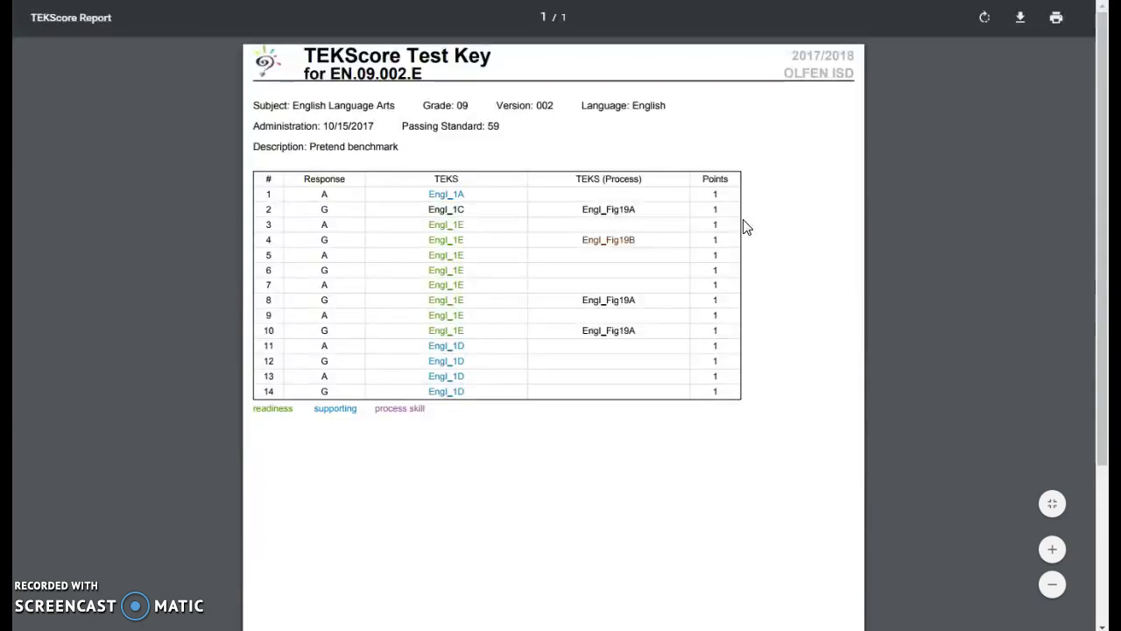
left_click(553, 138)
key("ctrl+w")
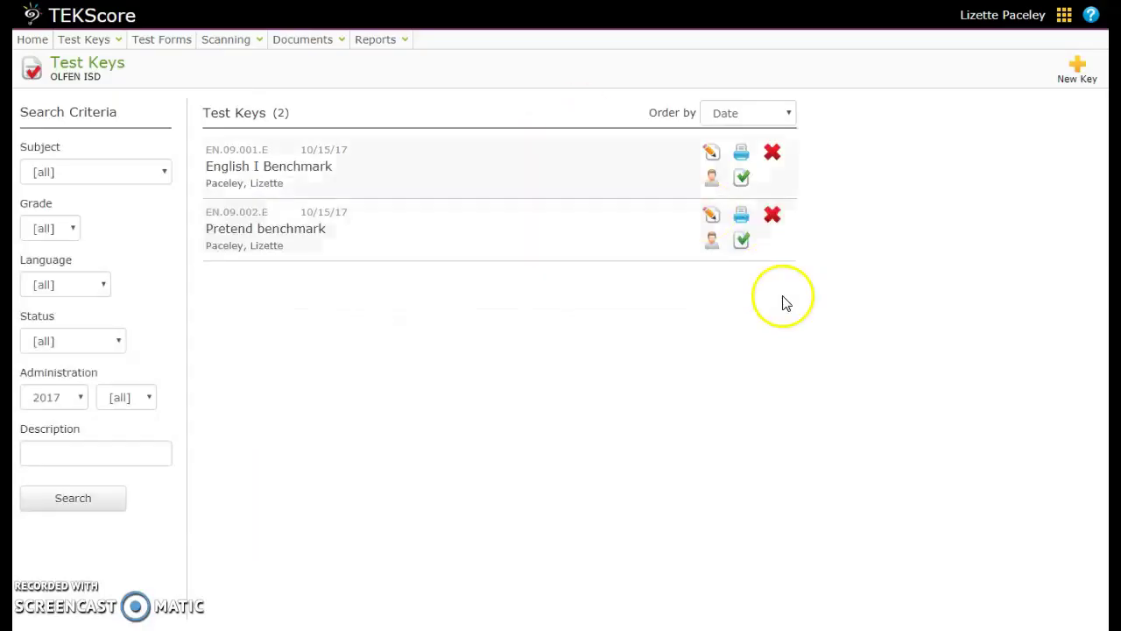
left_click(743, 242)
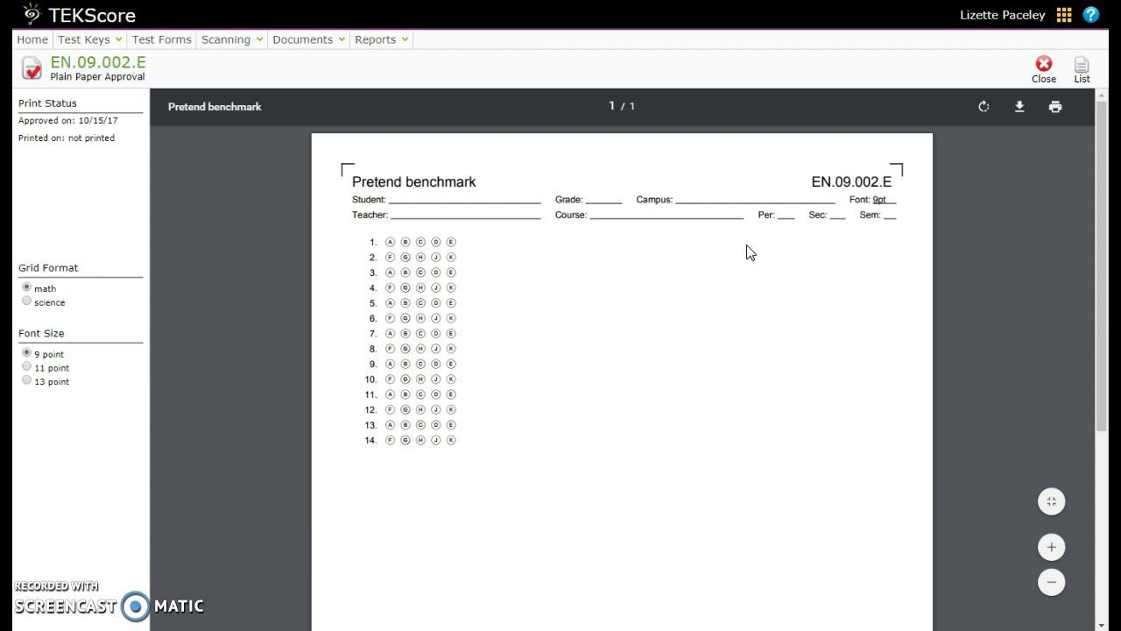
- Search the test forms for the OLFEN EL campus, the test author's own teacher entry and grade 09
left_click(165, 51)
left_click(169, 172)
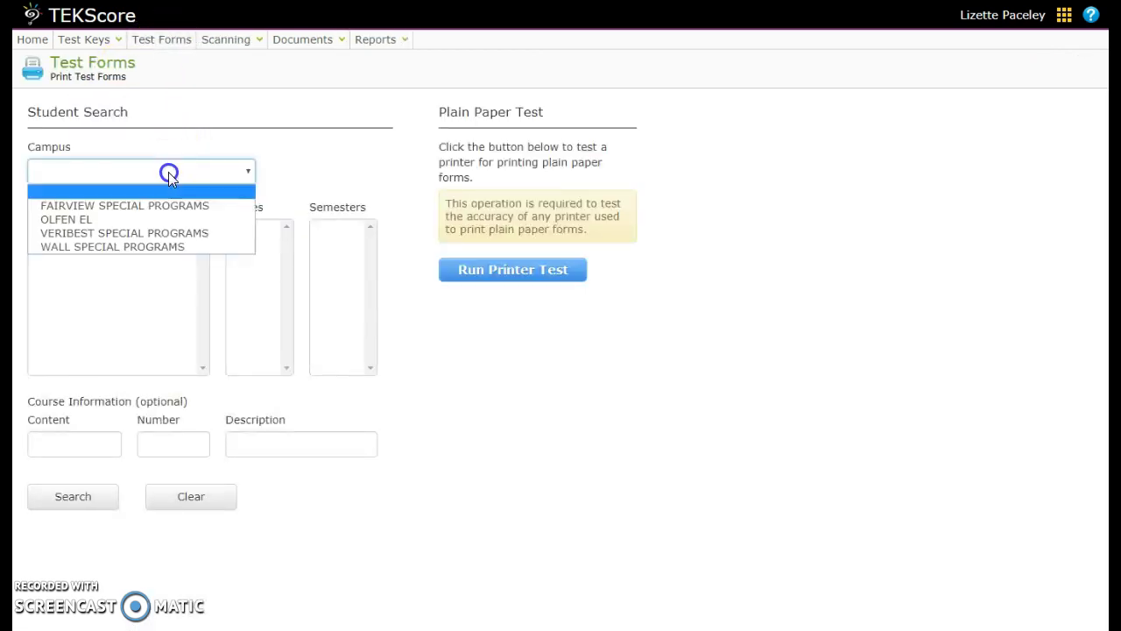
left_click(157, 218)
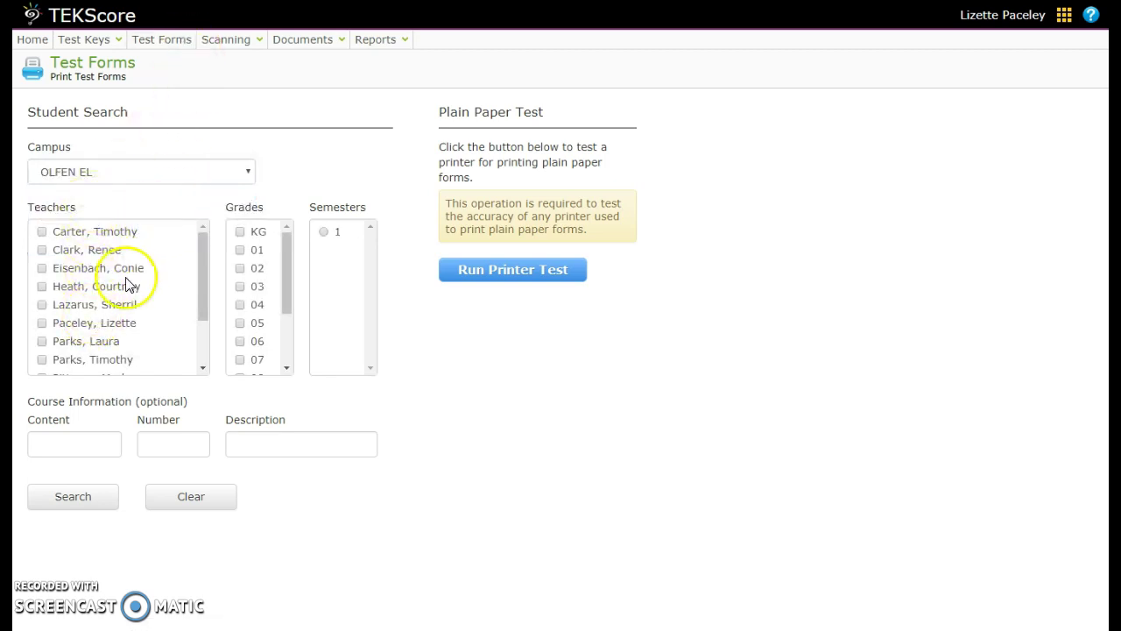
scroll(101, 323, "down", 2)
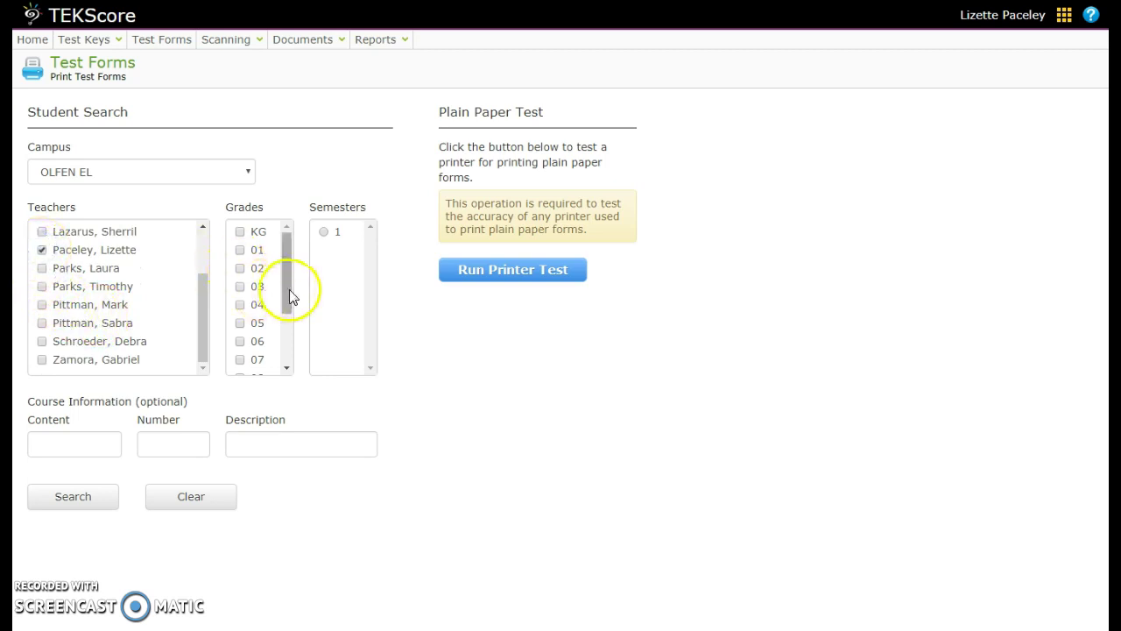
scroll(263, 307, "down", 2)
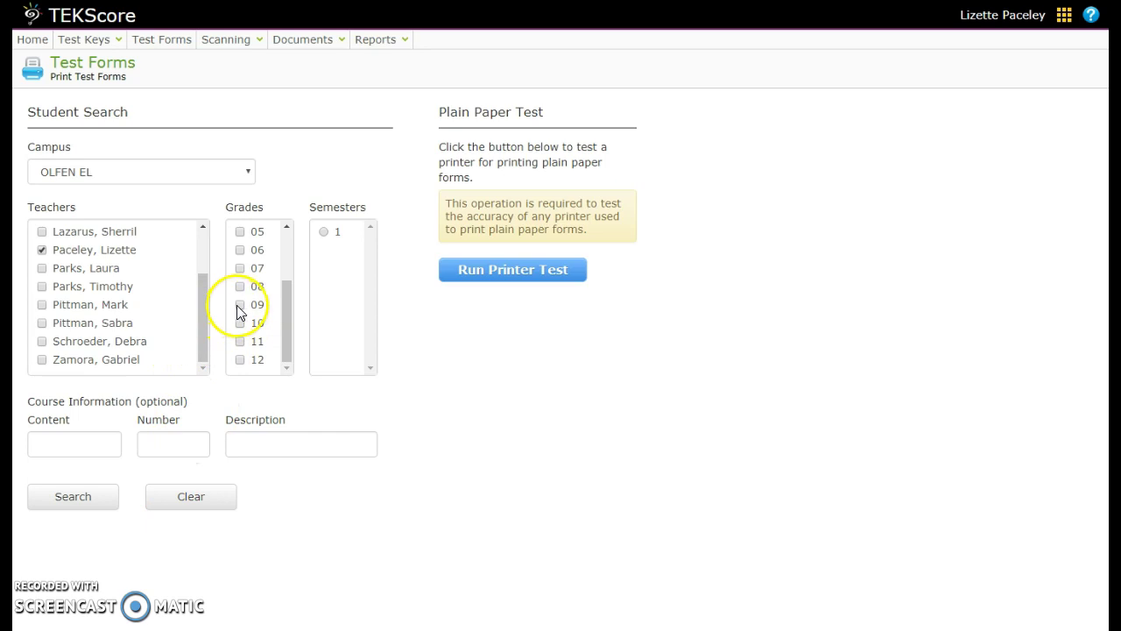
left_click(239, 304)
left_click(103, 496)
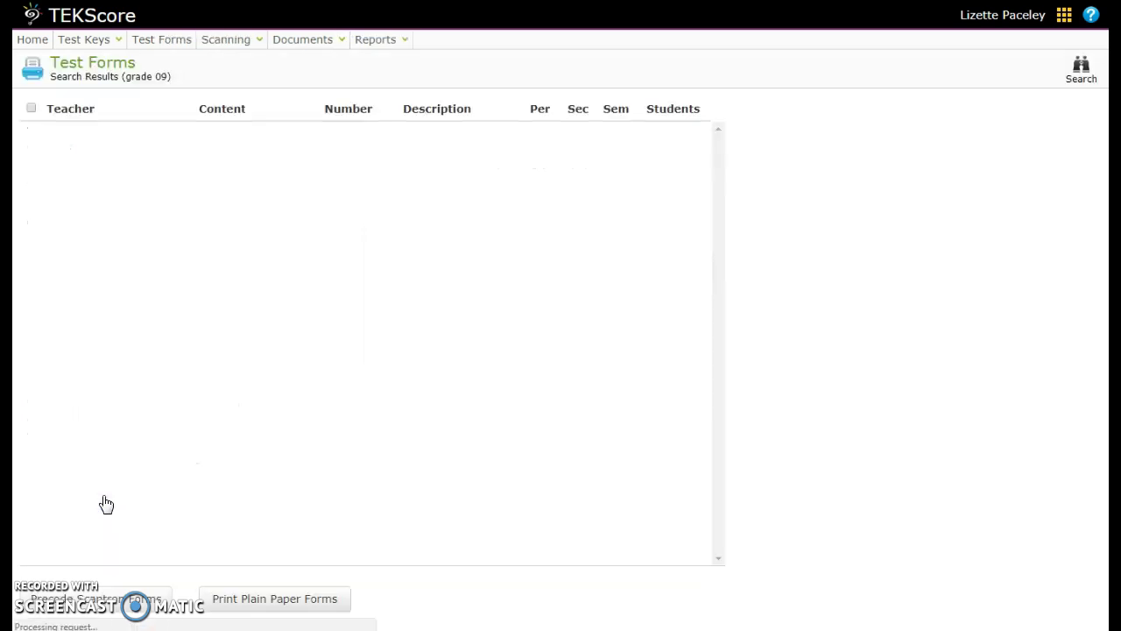
- Generate plain paper forms for the first listed class with test key EN.09.002.E, and look through the student forms
left_click(31, 134)
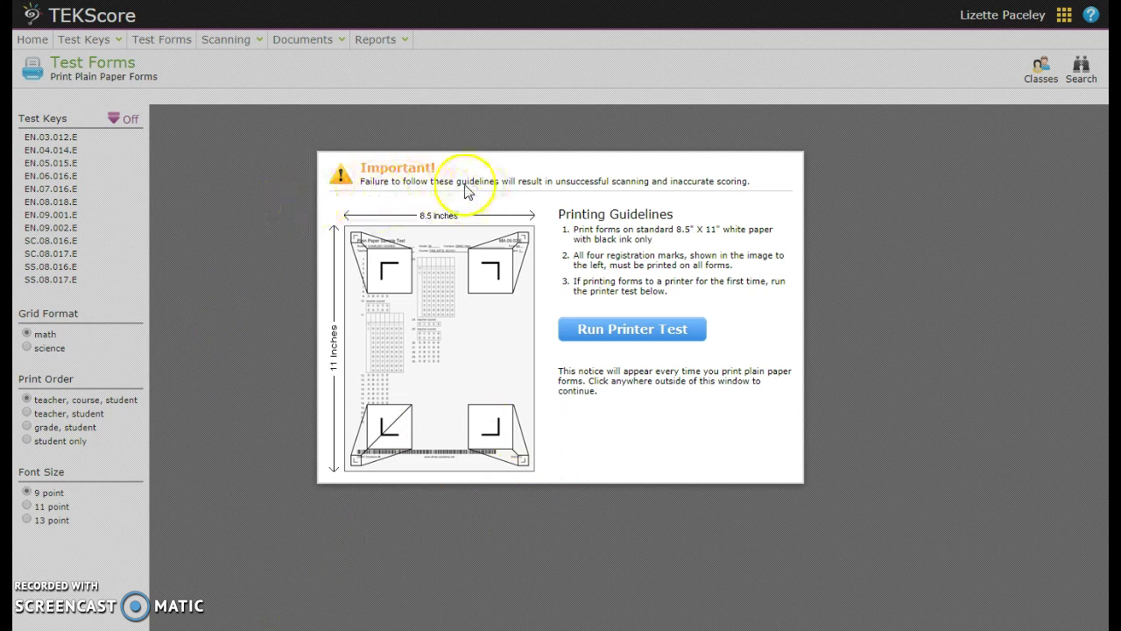
left_click(269, 207)
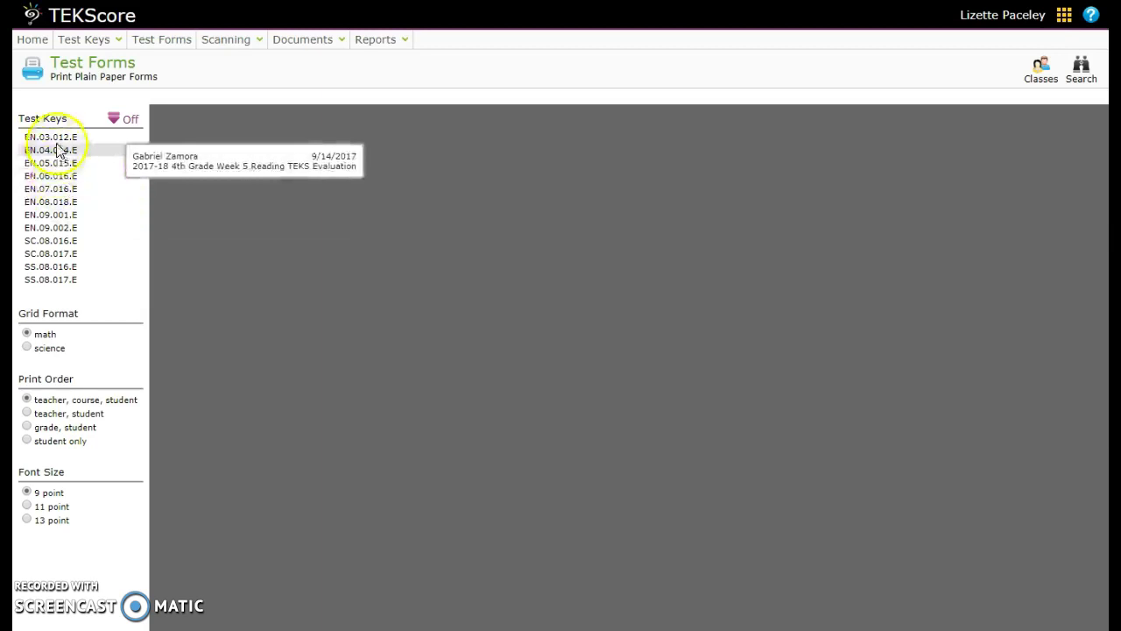
left_click(124, 121)
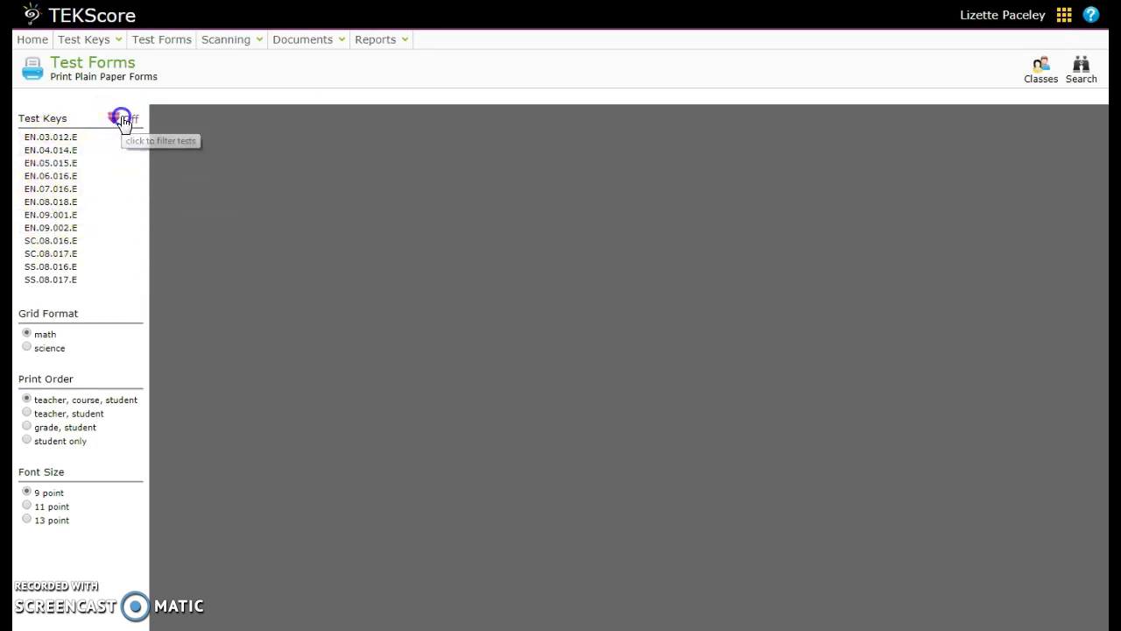
left_click(125, 94)
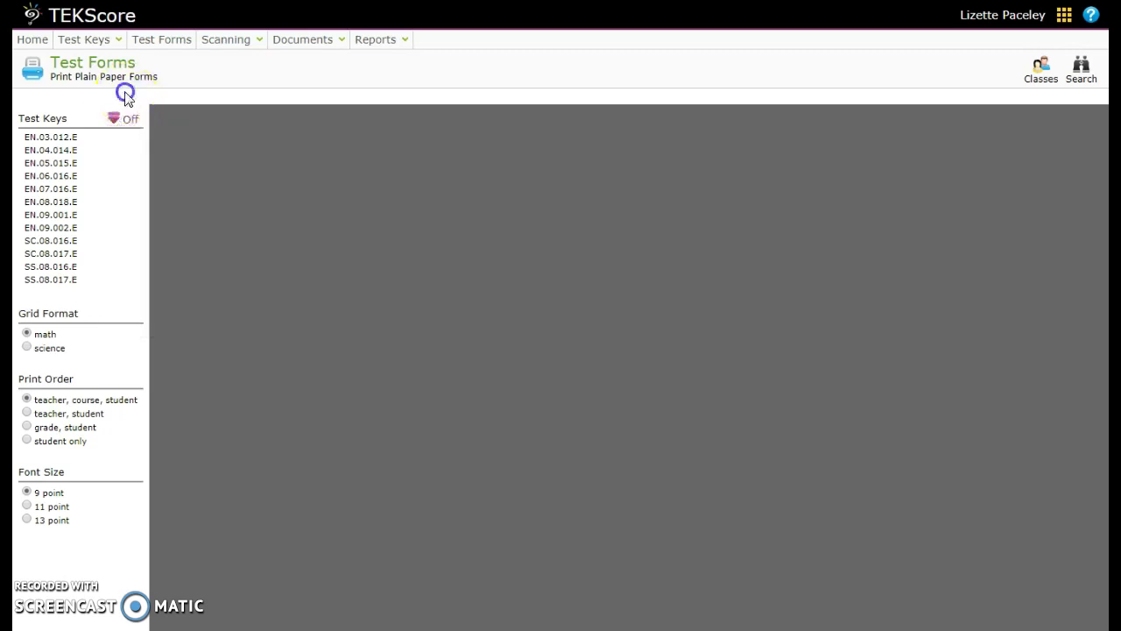
left_click(60, 230)
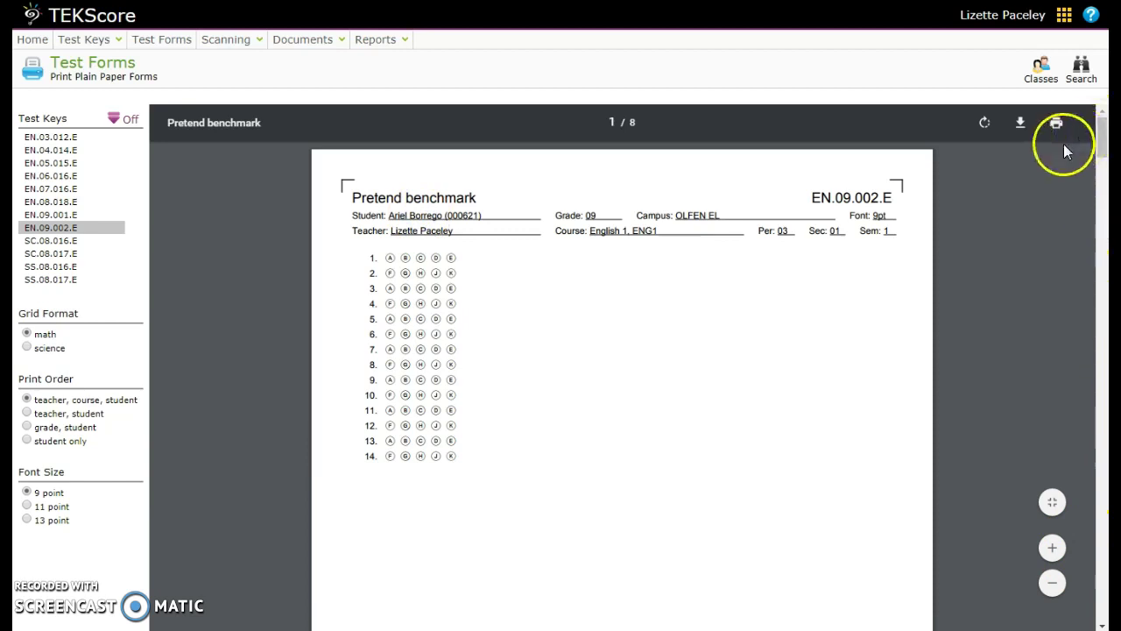
left_click_drag(1098, 143, 1084, 250)
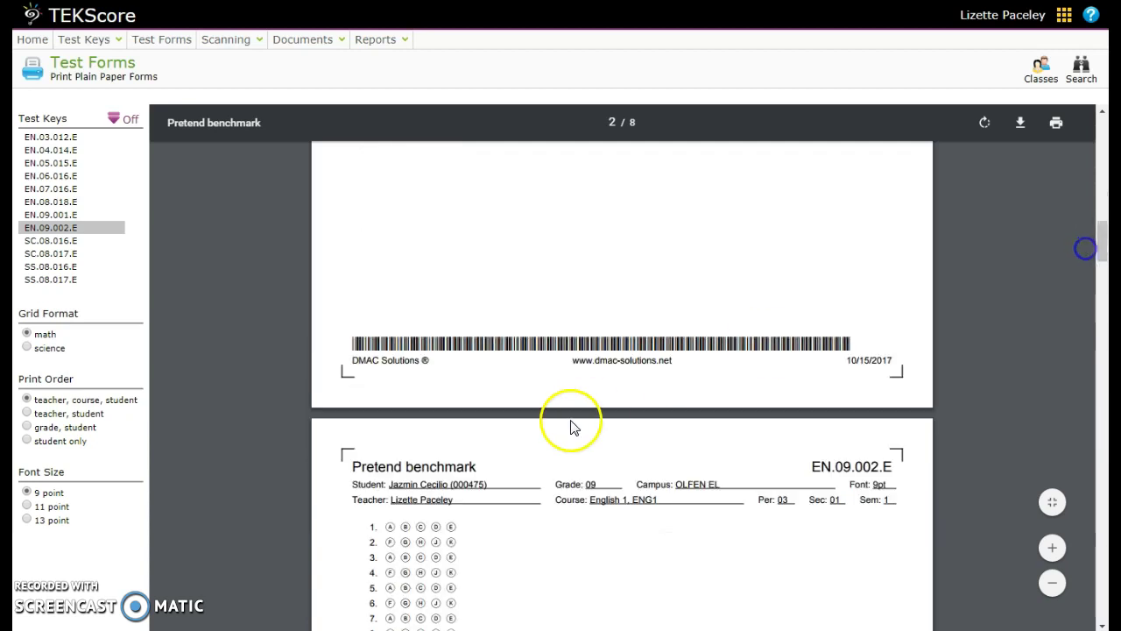
scroll(520, 433, "down", 10)
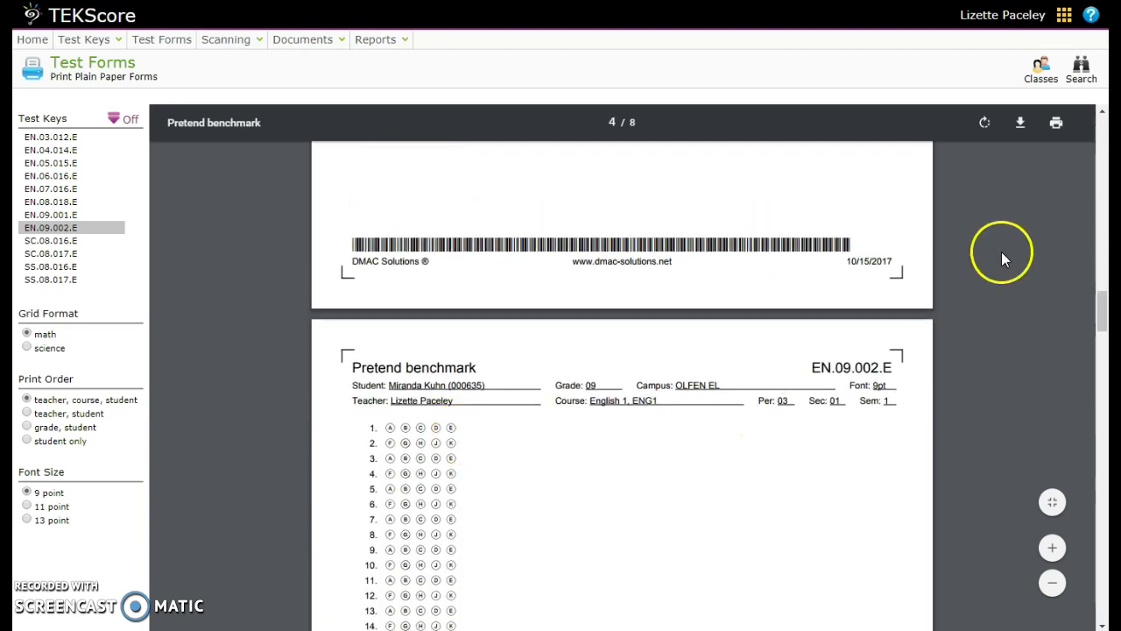
- Open the print settings for the student forms, turn off two-sided printing, review the preview pages, and cancel printing
left_click(1055, 127)
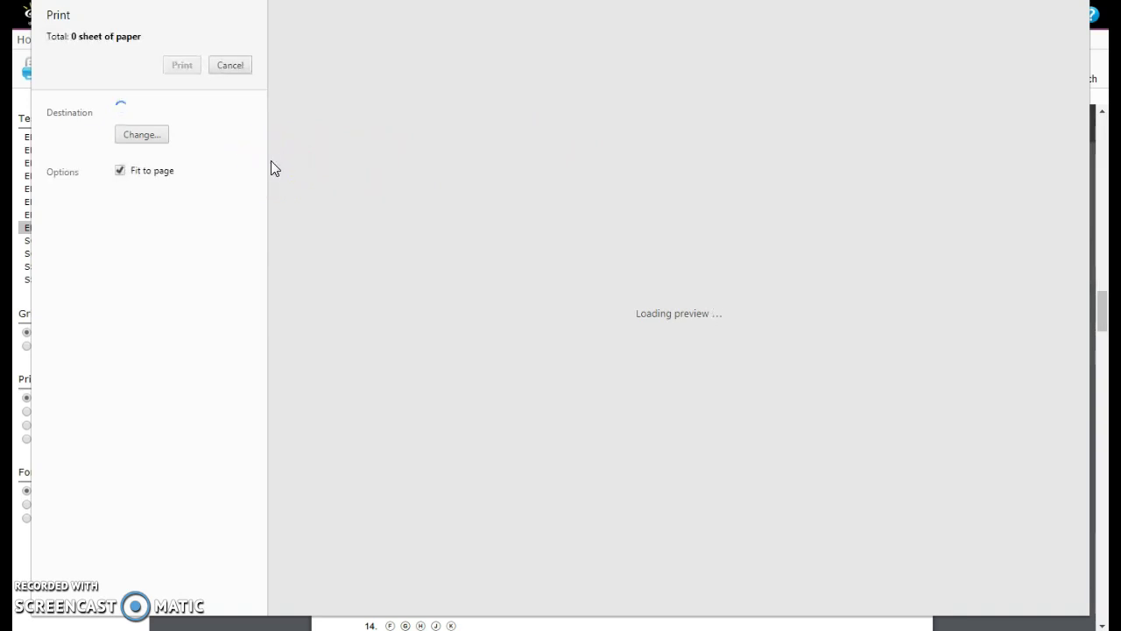
left_click(214, 179)
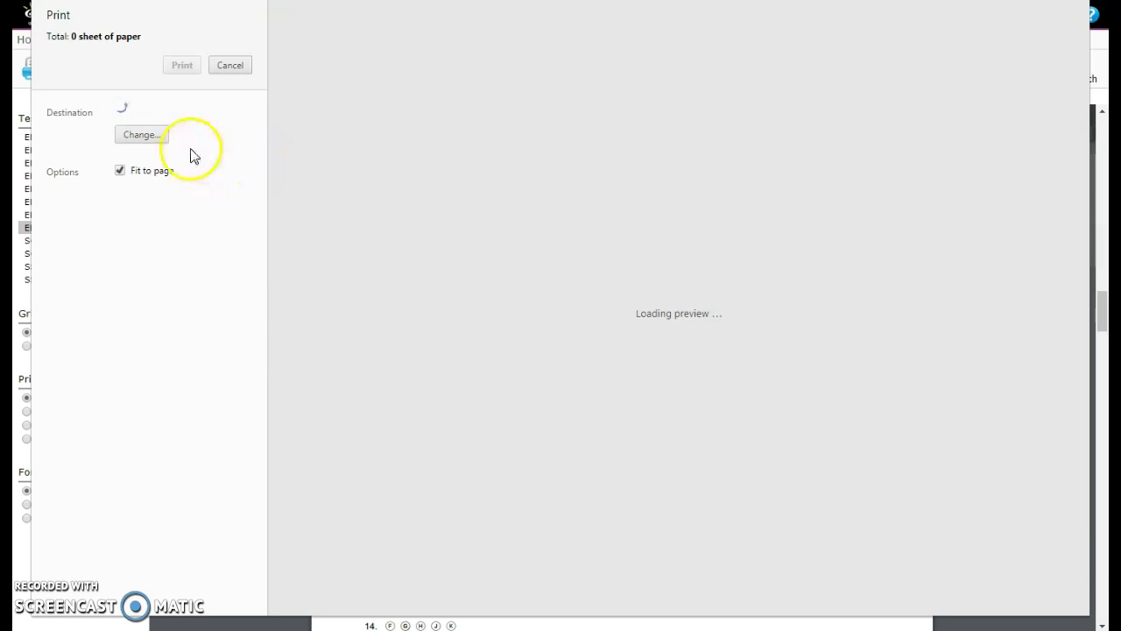
left_click(181, 120)
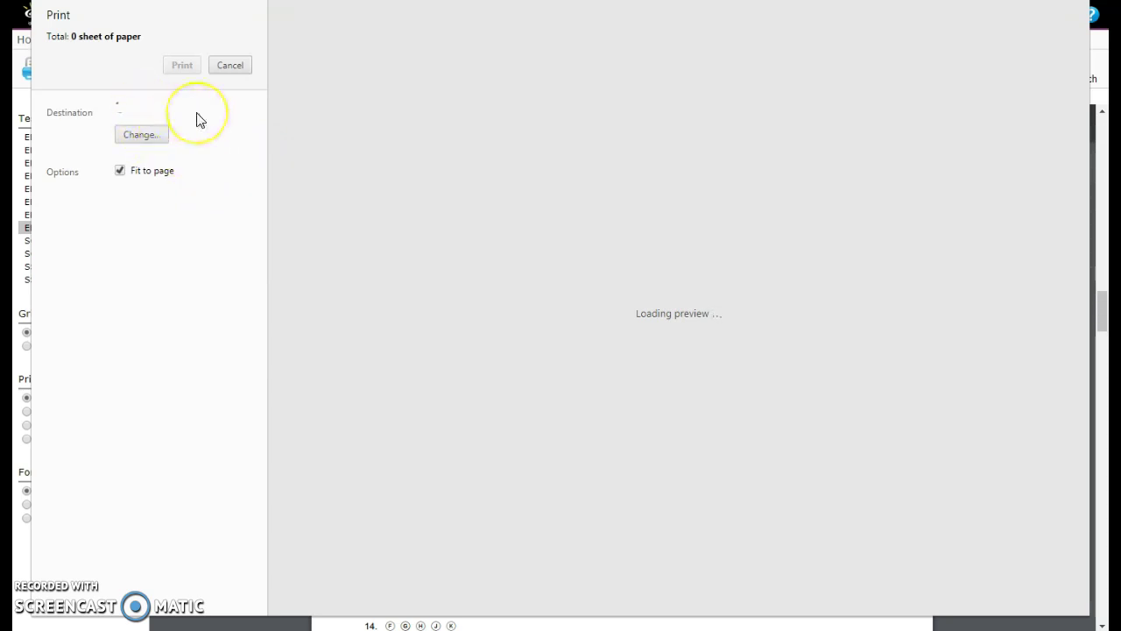
left_click(140, 332)
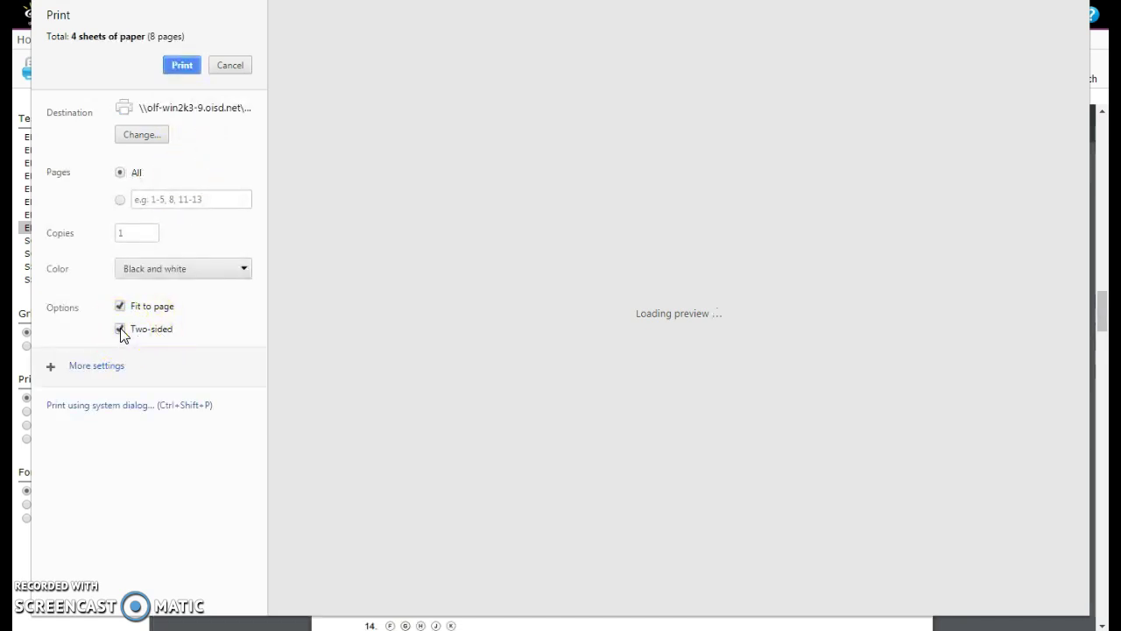
left_click(122, 331)
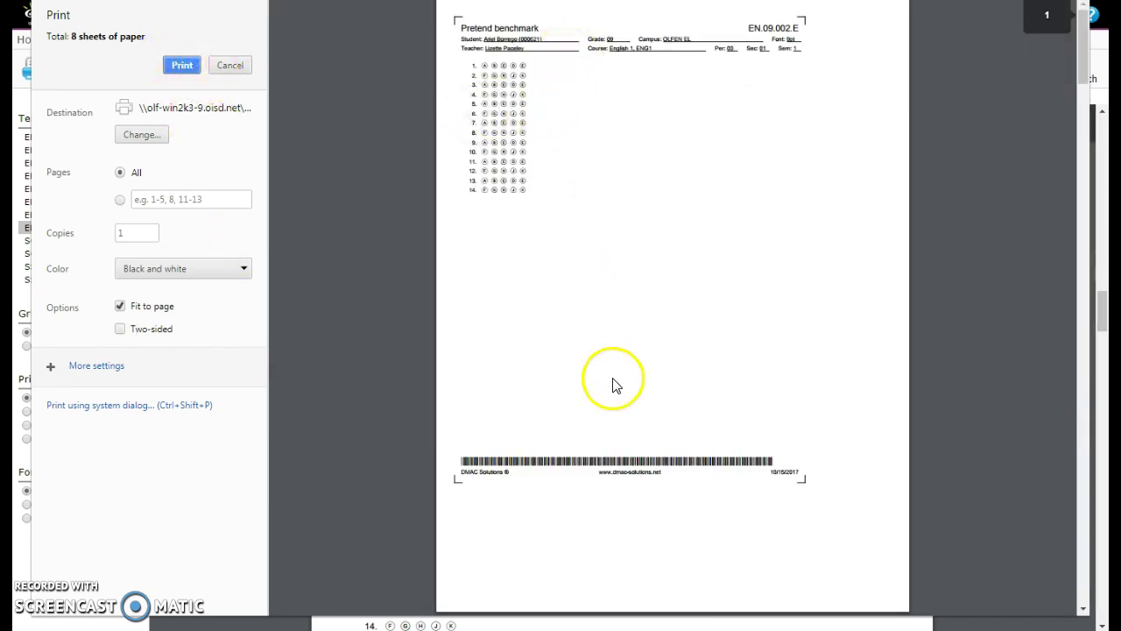
scroll(626, 275, "down", 4)
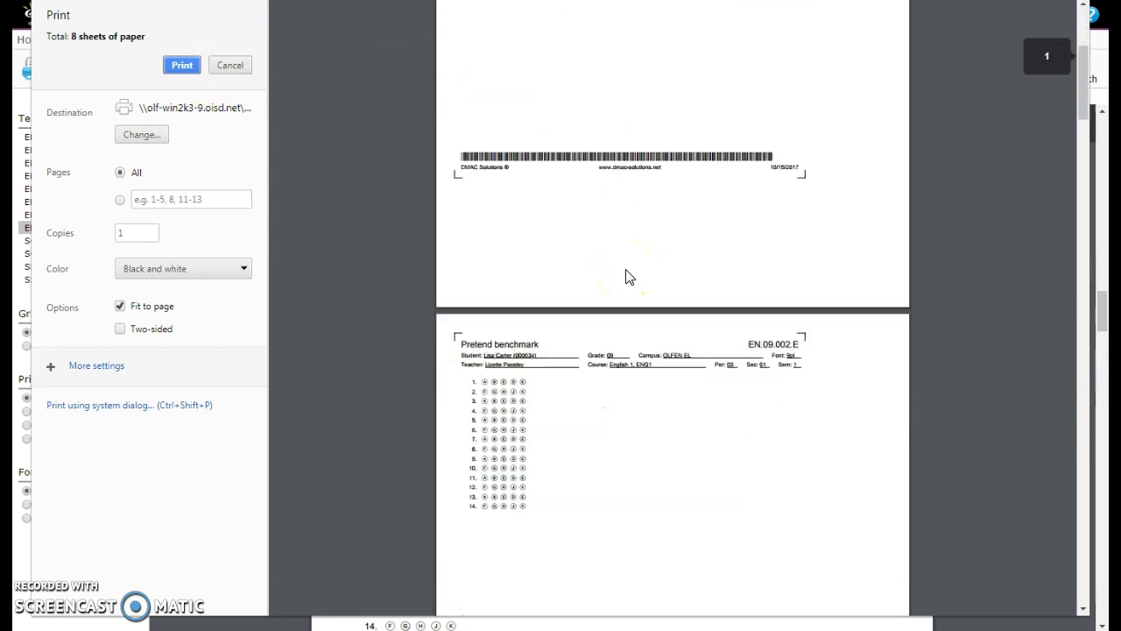
scroll(625, 275, "down", 5)
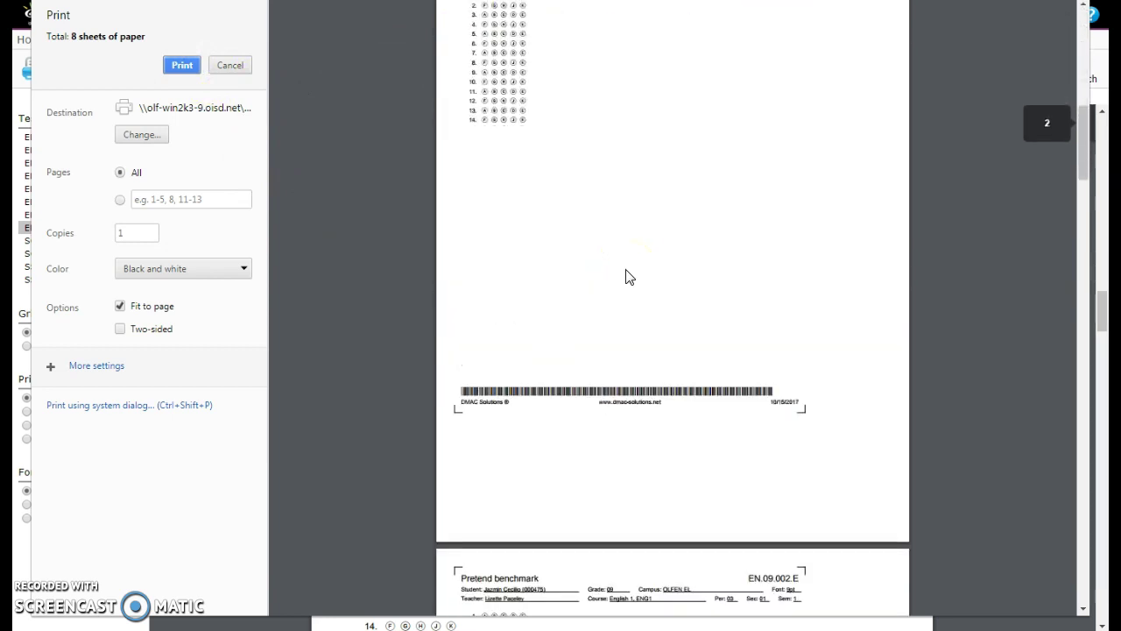
left_click(230, 66)
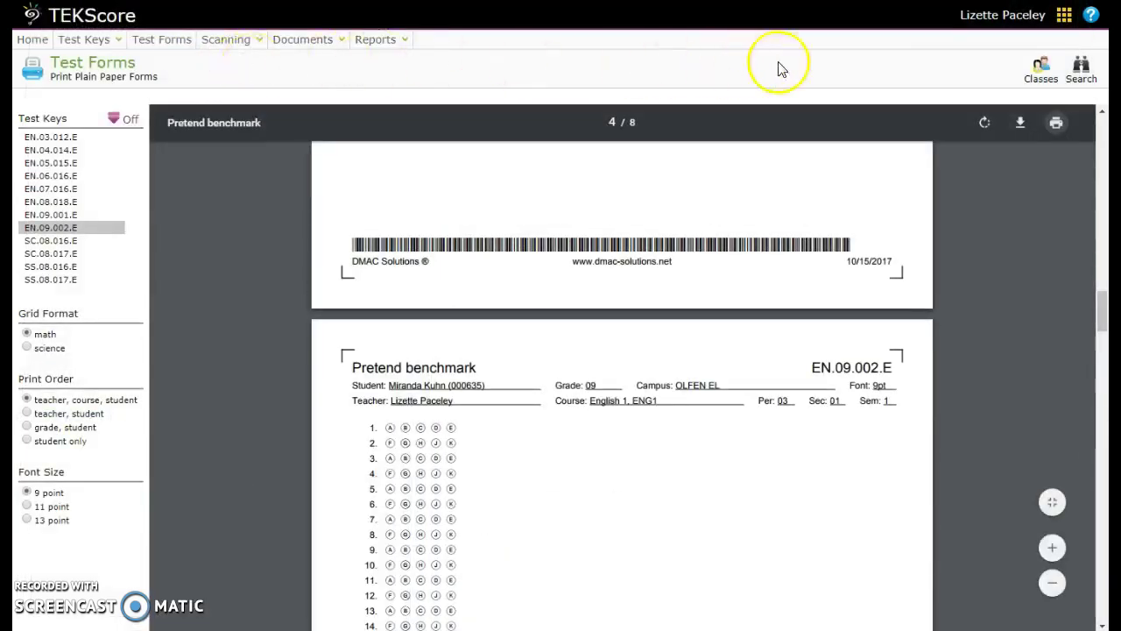
- Switch to the TAG application and create a new test named Pretend Benchmark 2
left_click(33, 39)
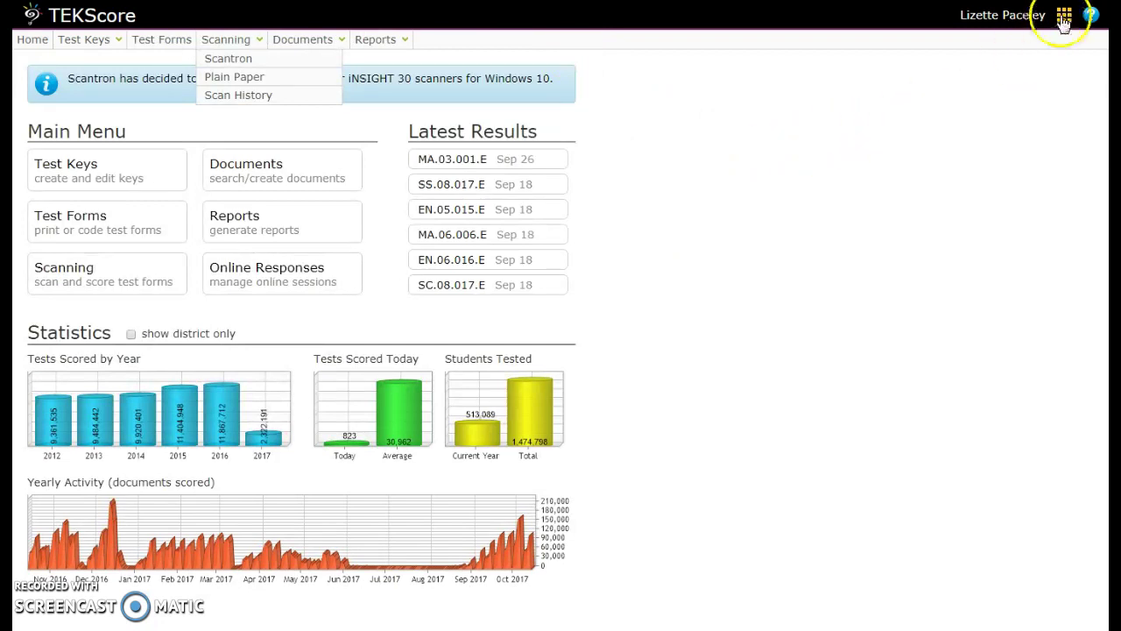
left_click(1063, 16)
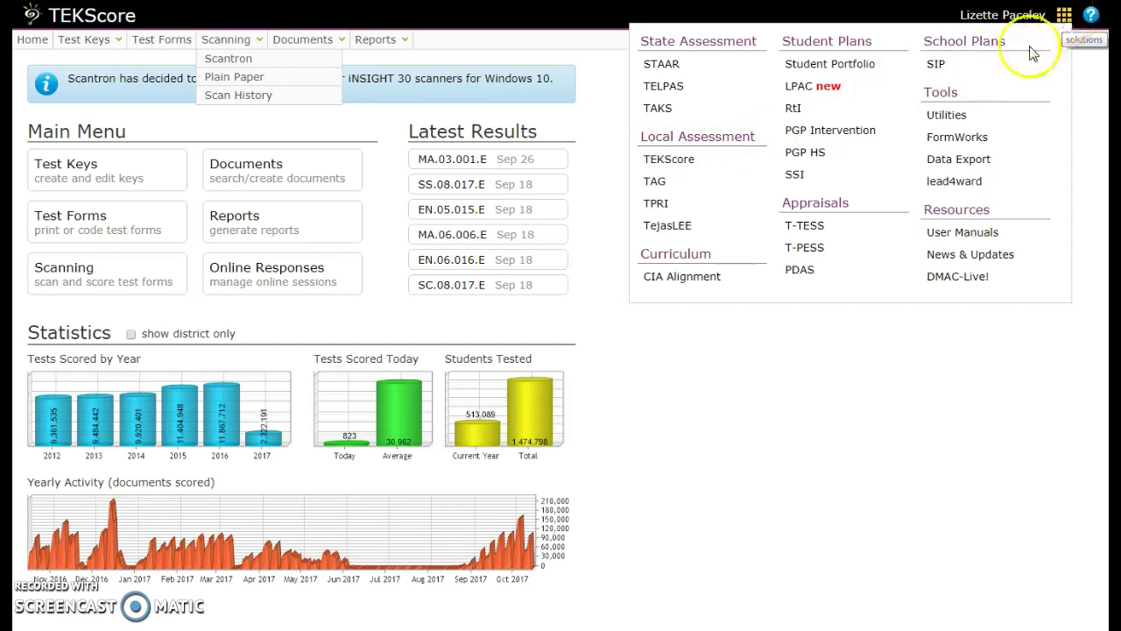
left_click(675, 182)
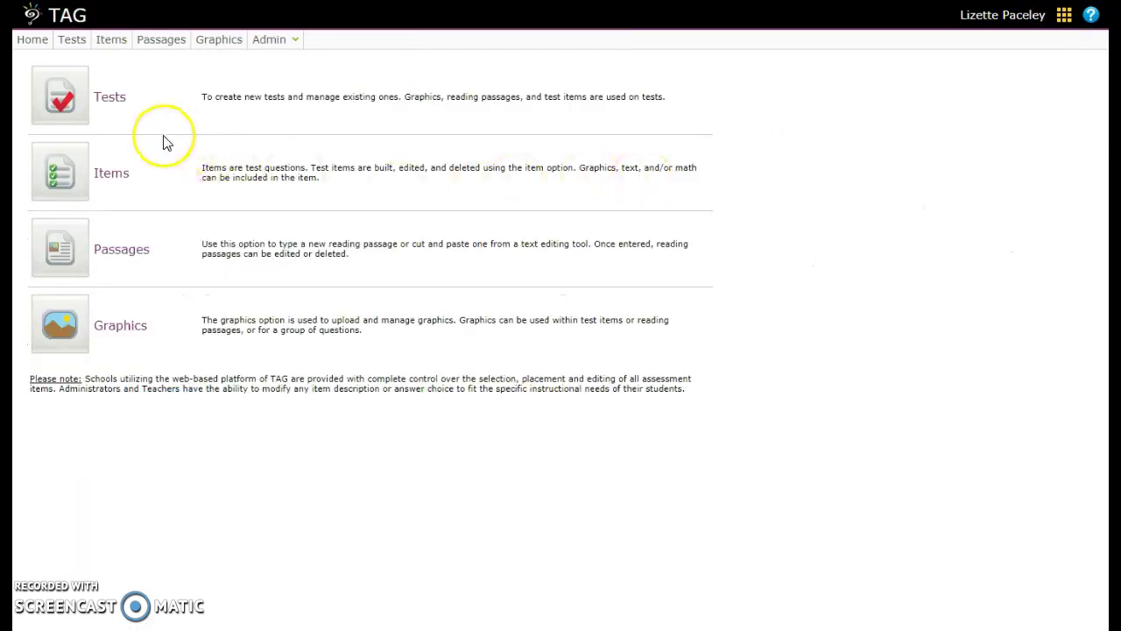
left_click(74, 96)
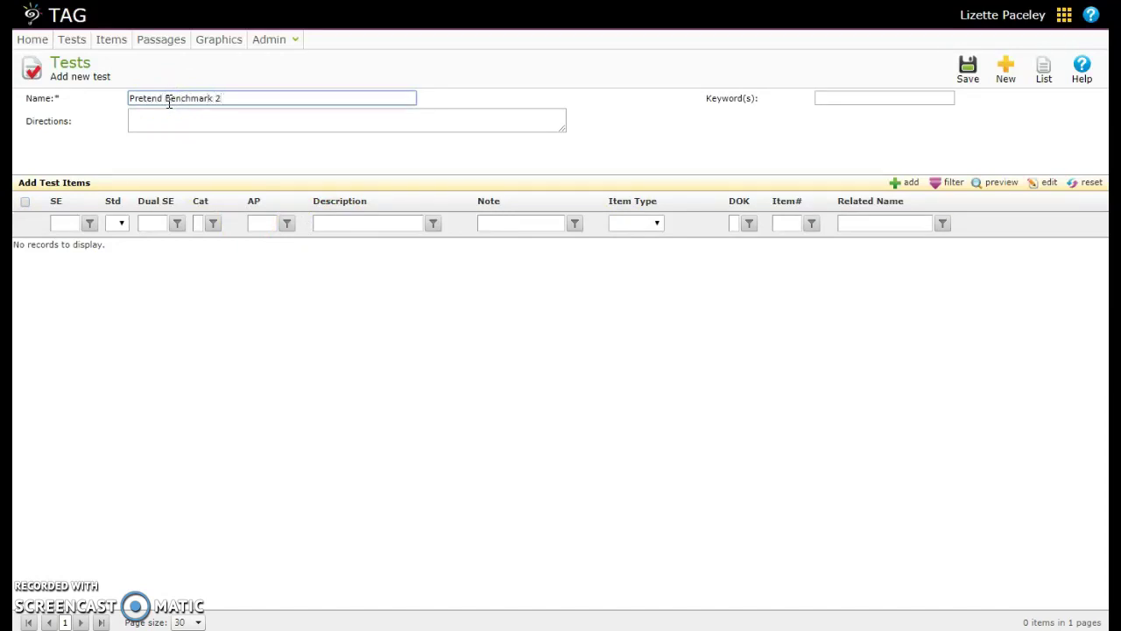
left_click(370, 117)
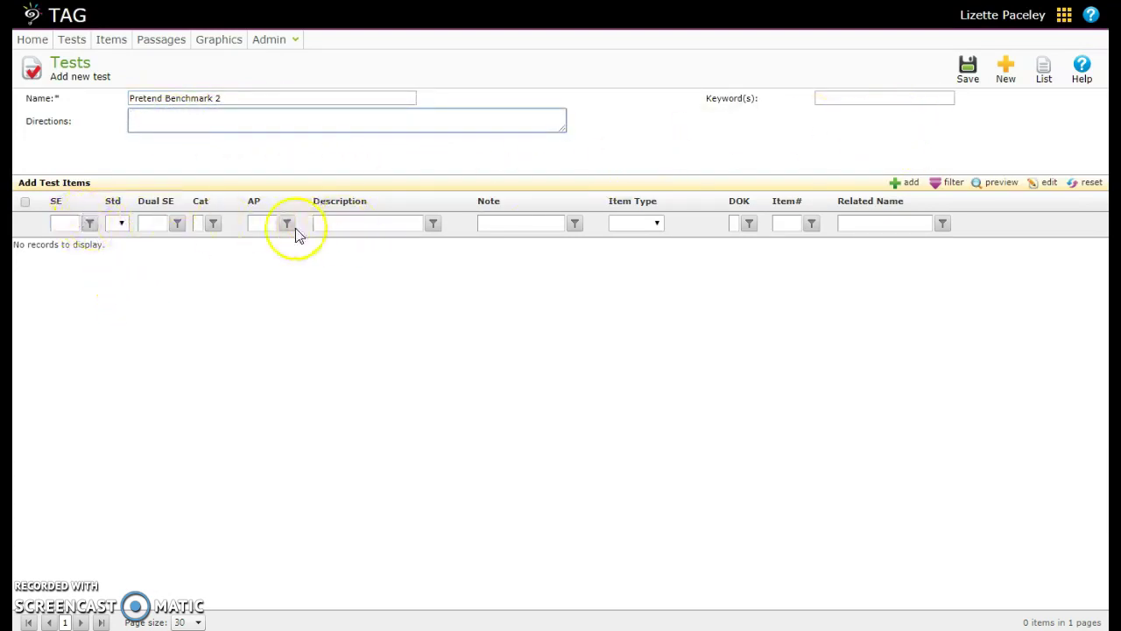
- Try to filter the available test items by SE 9.5
left_click(90, 226)
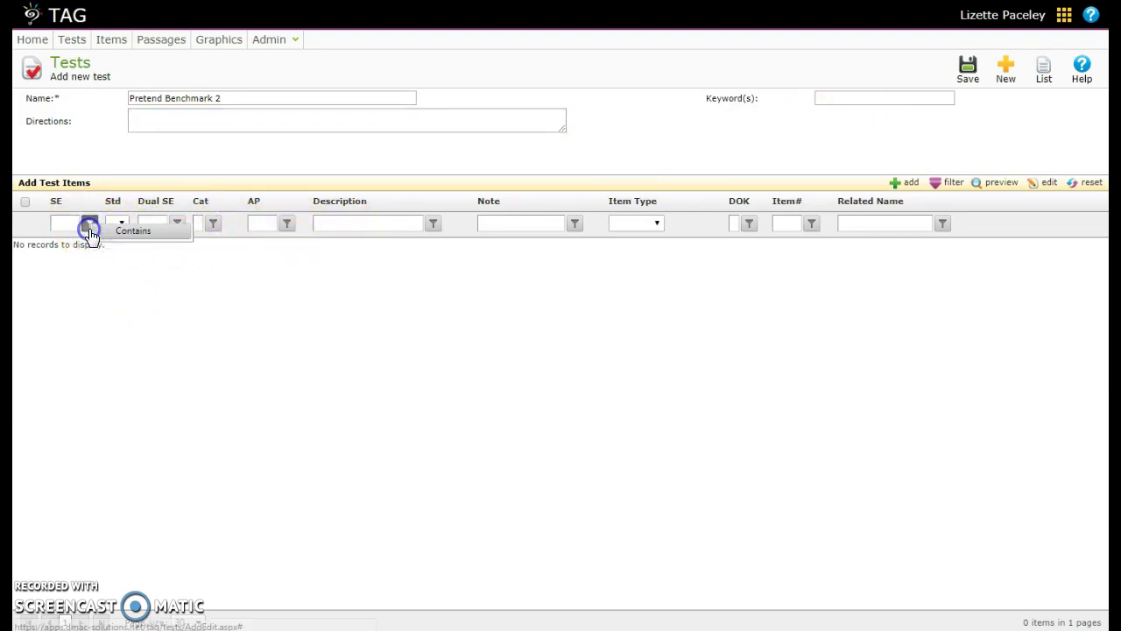
left_click(76, 226)
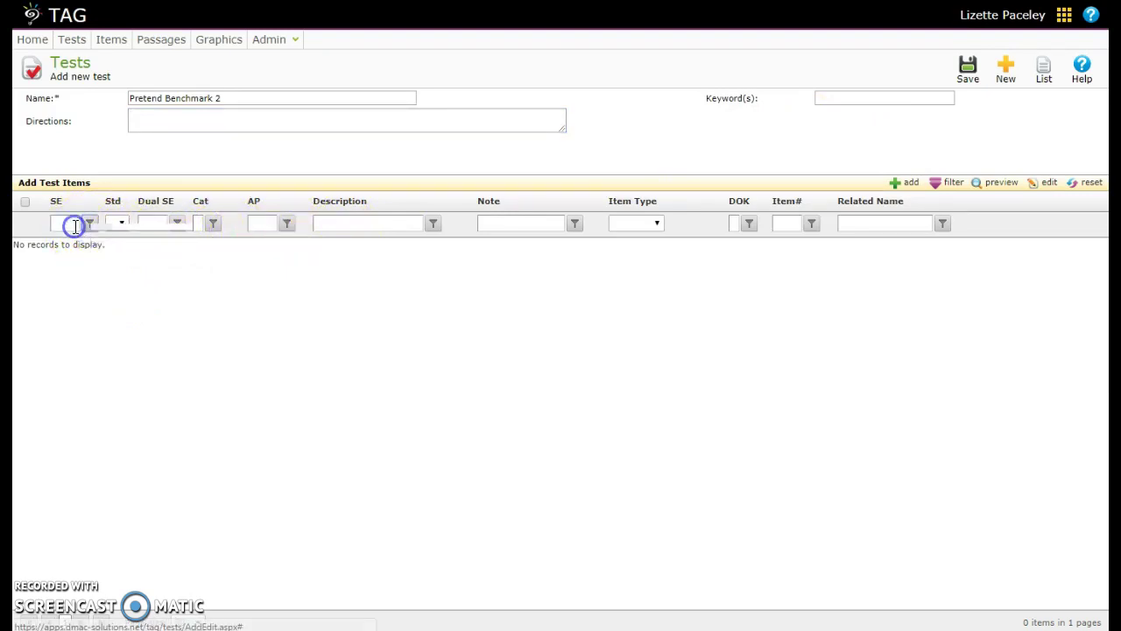
left_click(58, 222)
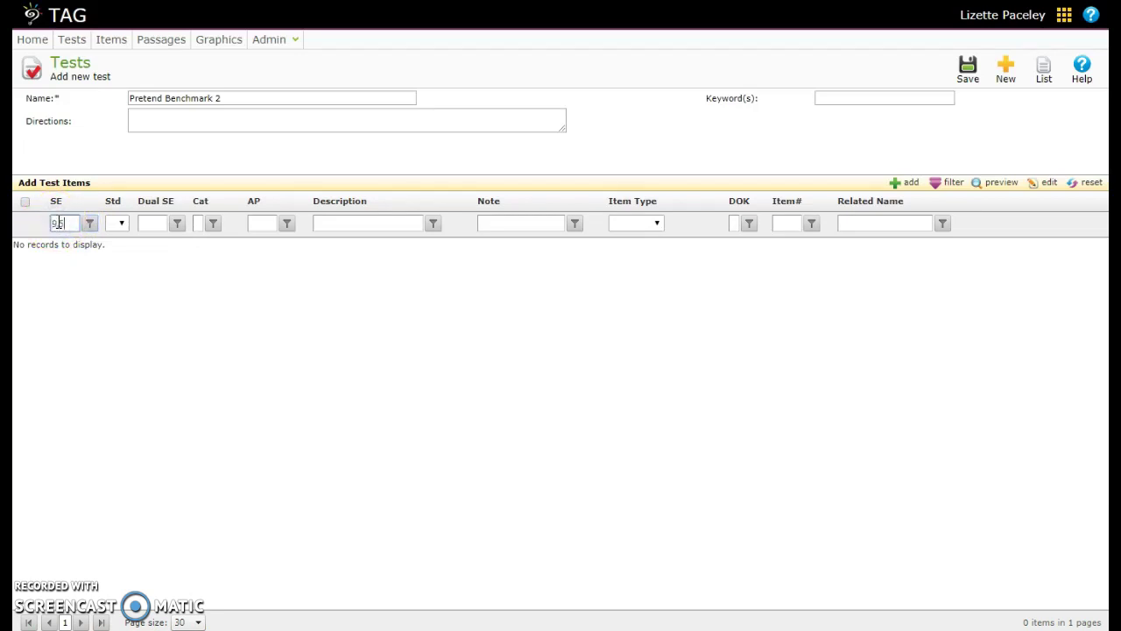
left_click(91, 225)
- Set the content area to English Language Arts and Reading, TEKS standard, course EngI, in English, and apply it
left_click(911, 183)
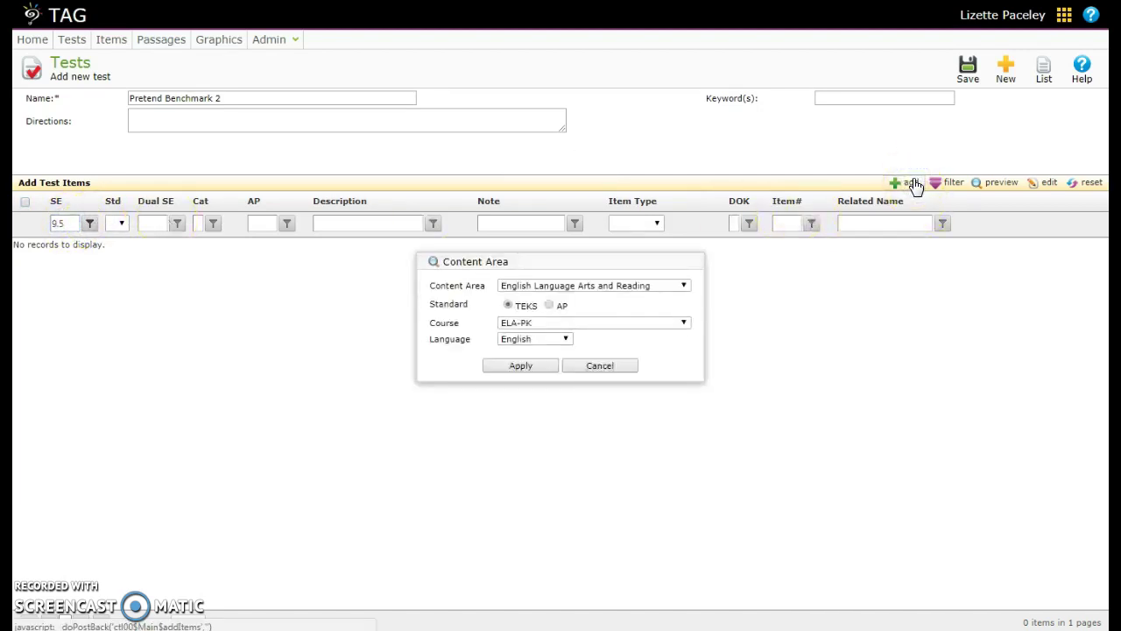
left_click(538, 323)
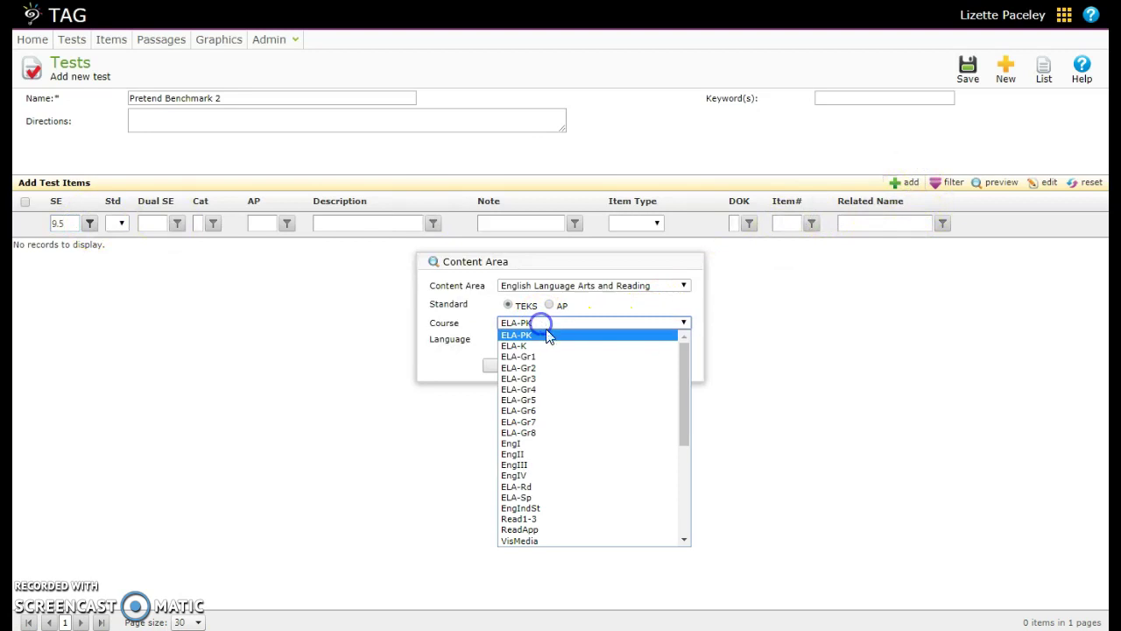
left_click(538, 445)
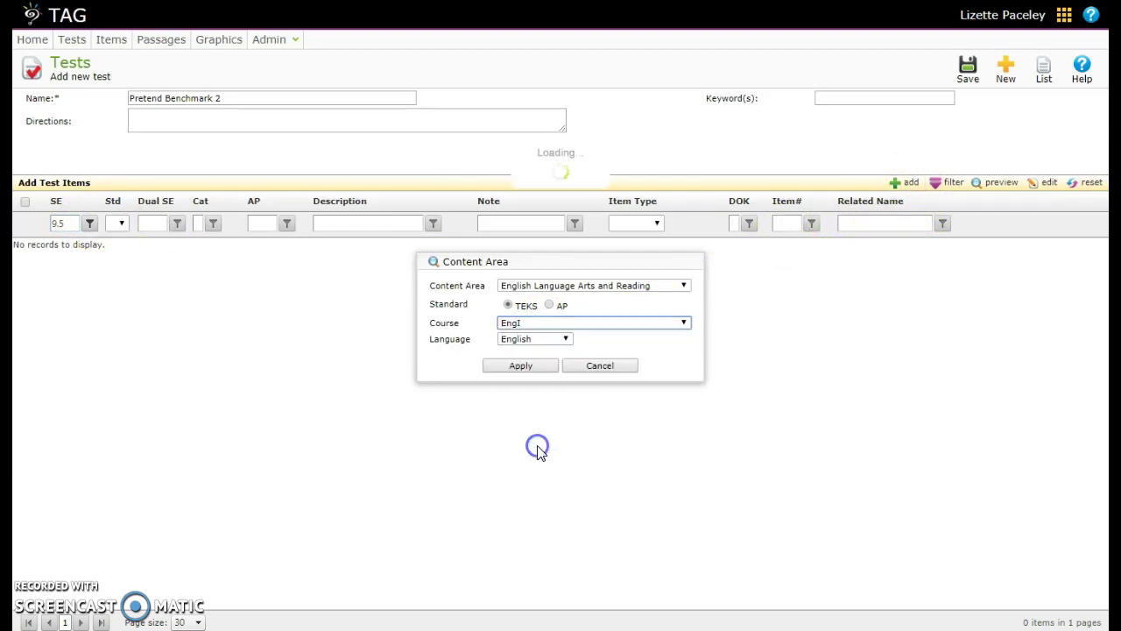
left_click(525, 367)
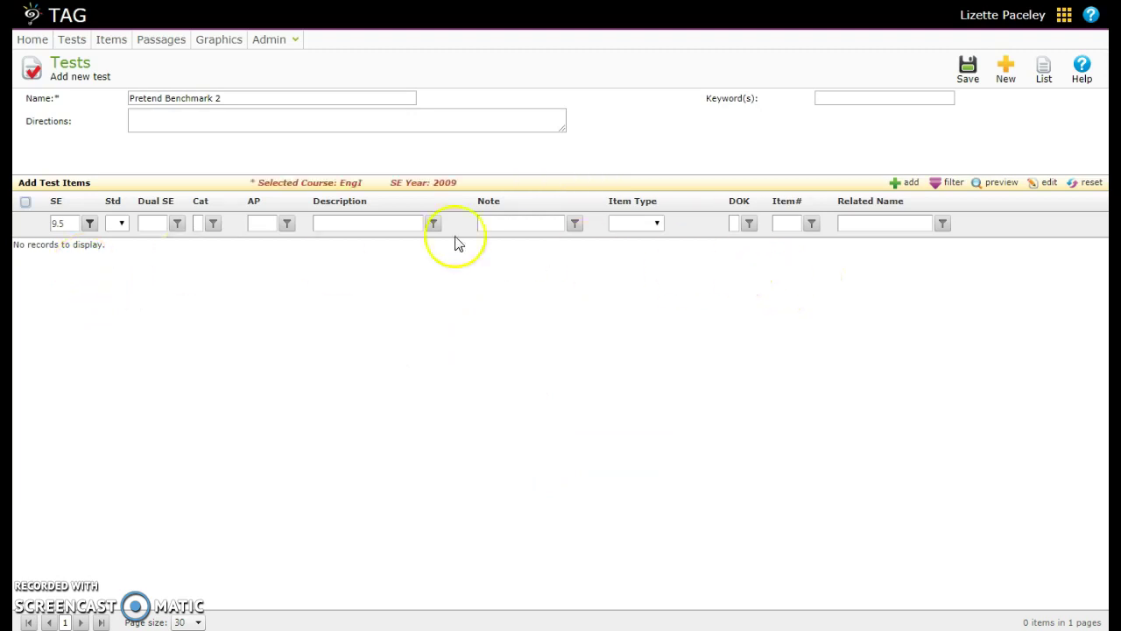
- Filter the EngI test items to those whose SE contains 5
left_click(63, 221)
left_click(90, 223)
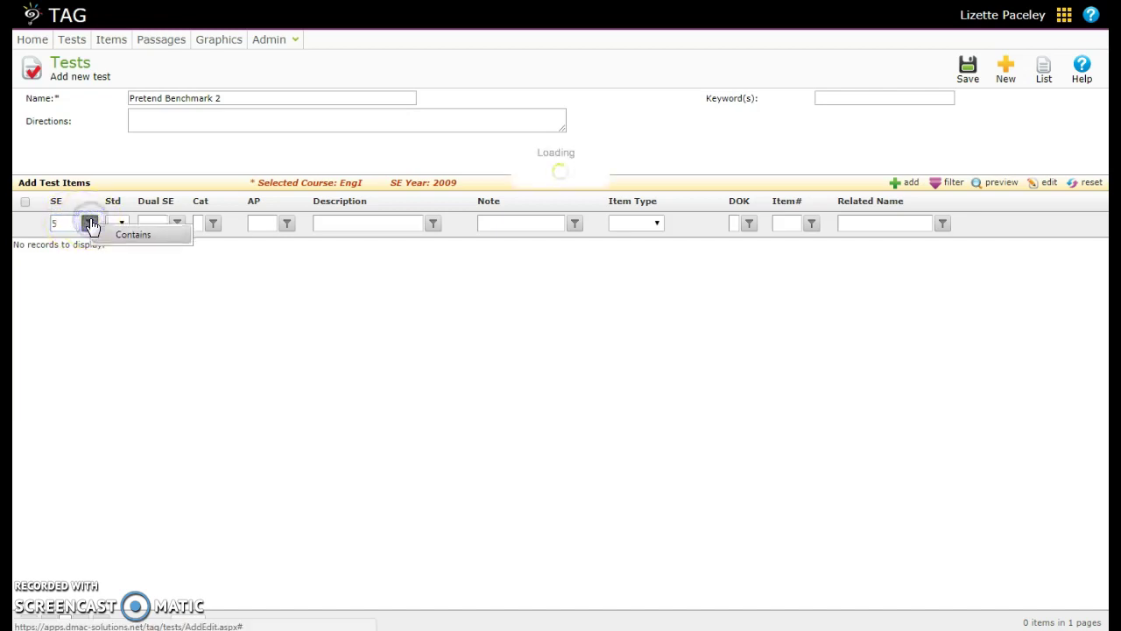
left_click(100, 229)
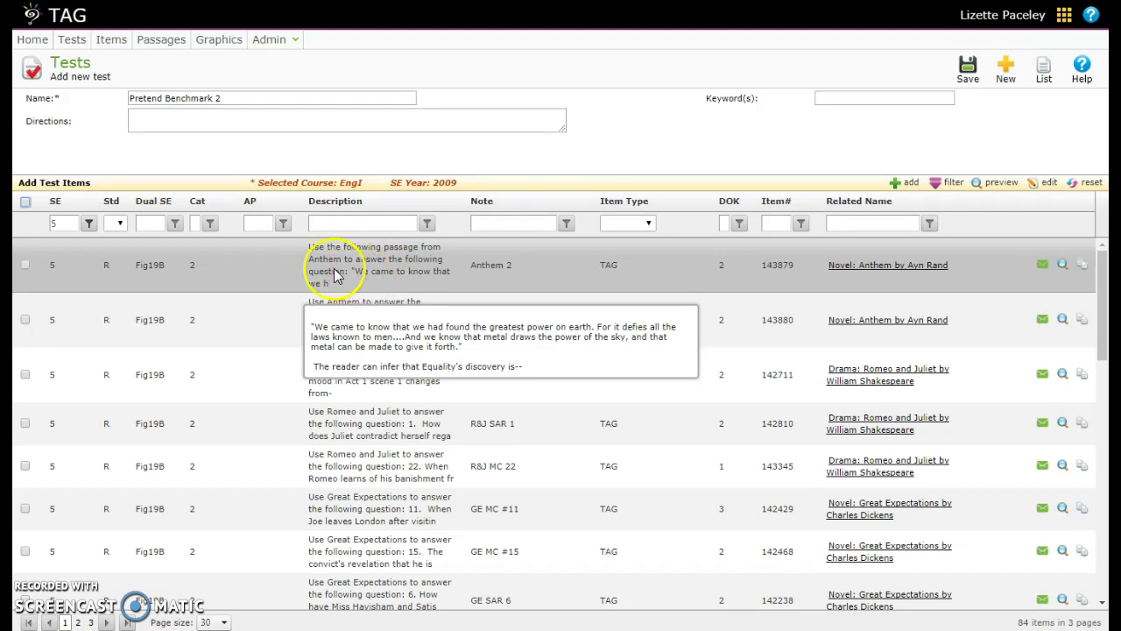
- Select the Anthem 2 item, look at its related passage, and close the passage view
left_click(26, 265)
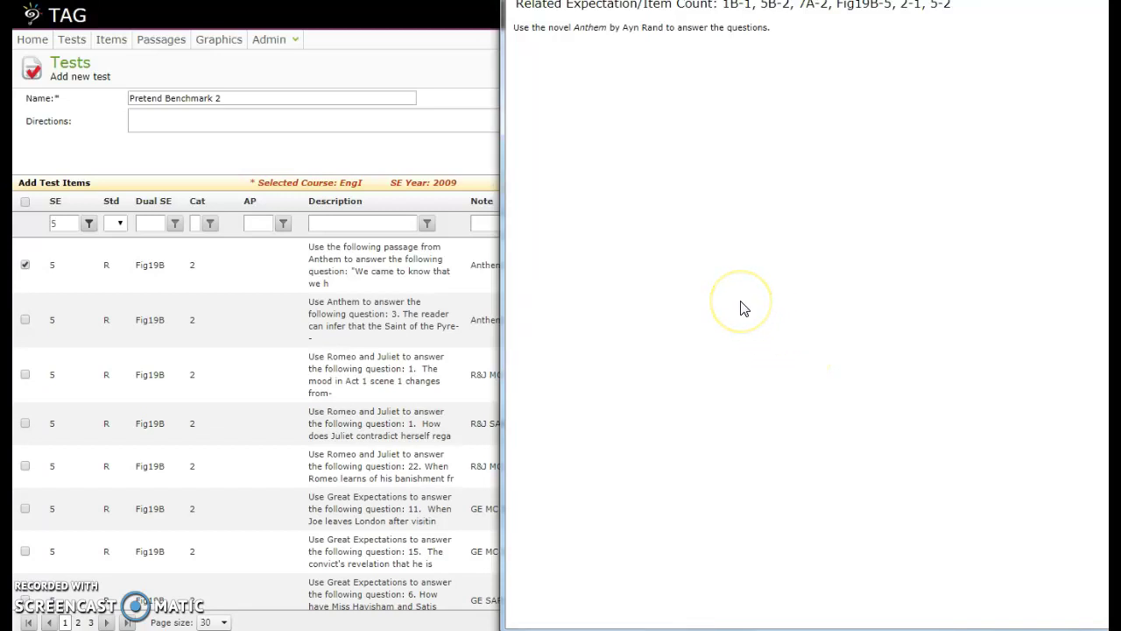
left_click(621, 136)
left_click(629, 24)
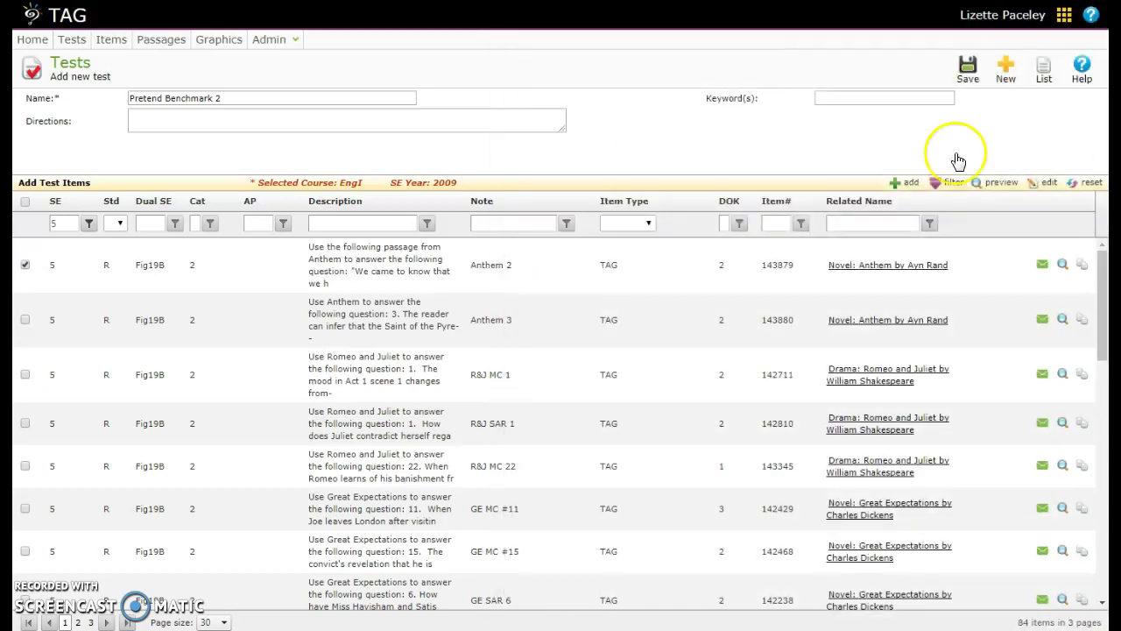
- Filter the related name by "anthem", include both Anthem items, and save them to the test
left_click(889, 224)
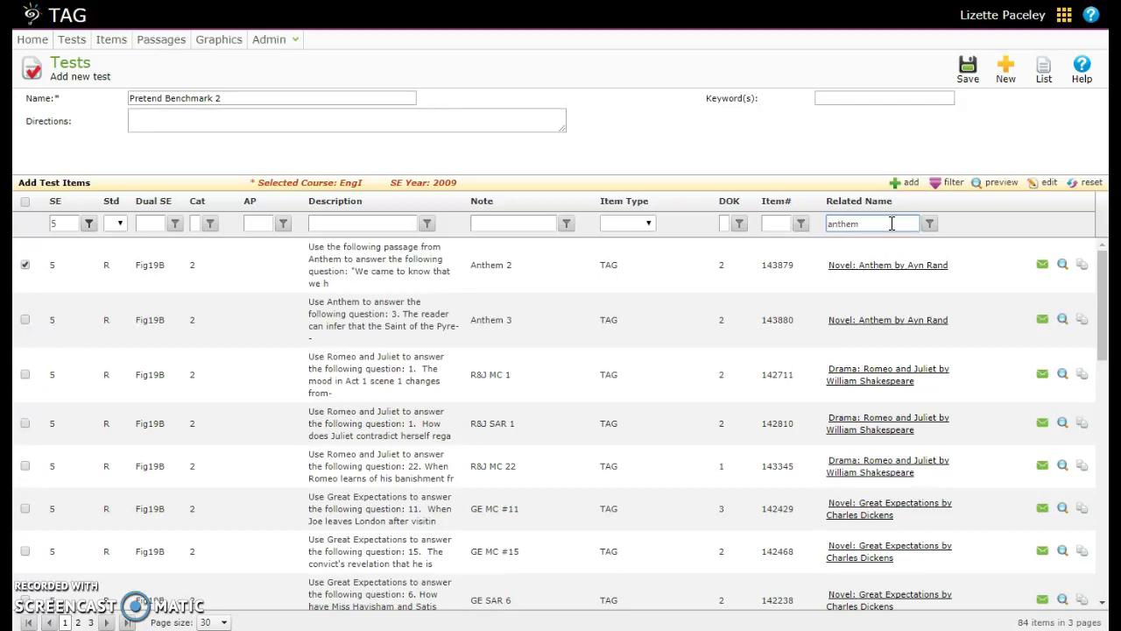
type("anthem")
left_click(929, 224)
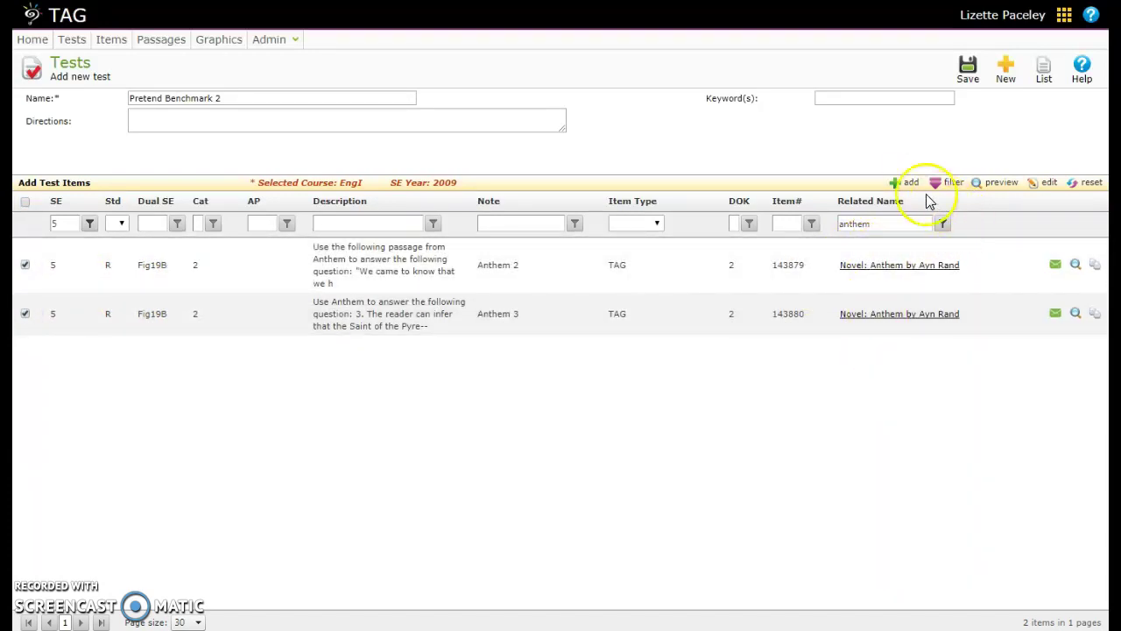
left_click(894, 184)
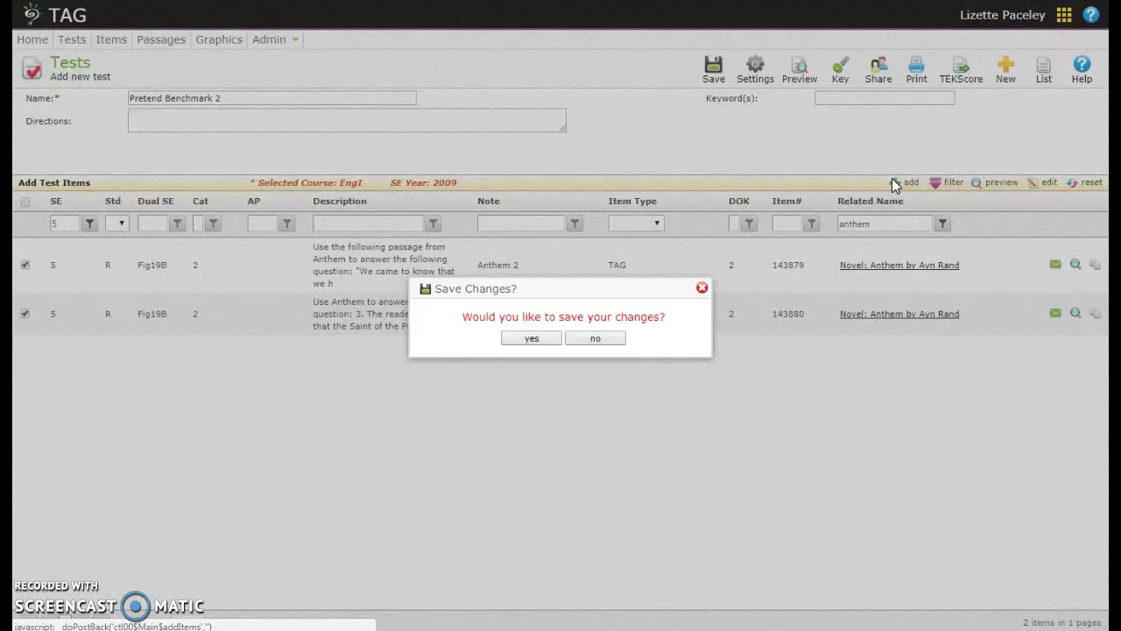
left_click(532, 339)
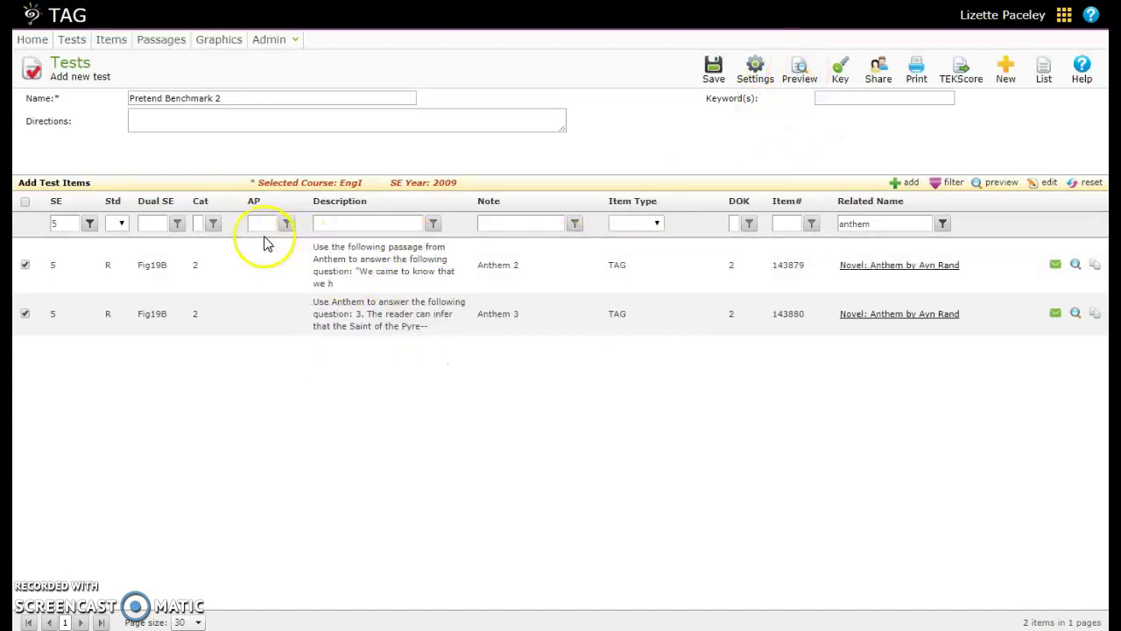
- Clear the related name filter and filter the items to those whose SE contains 2
double_click(879, 225)
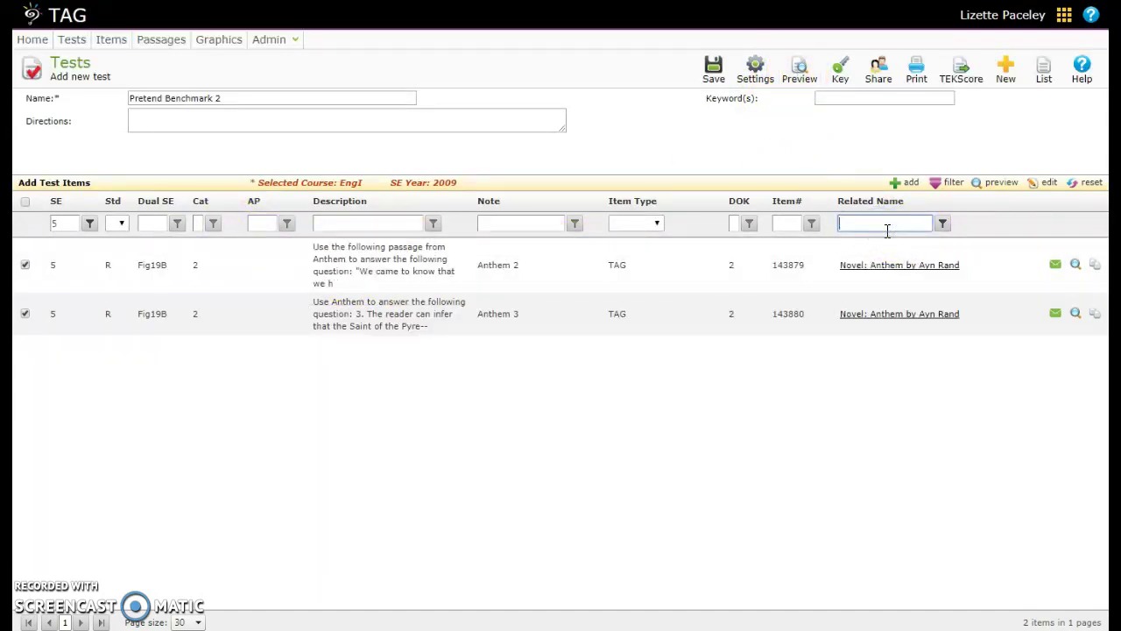
left_click(63, 224)
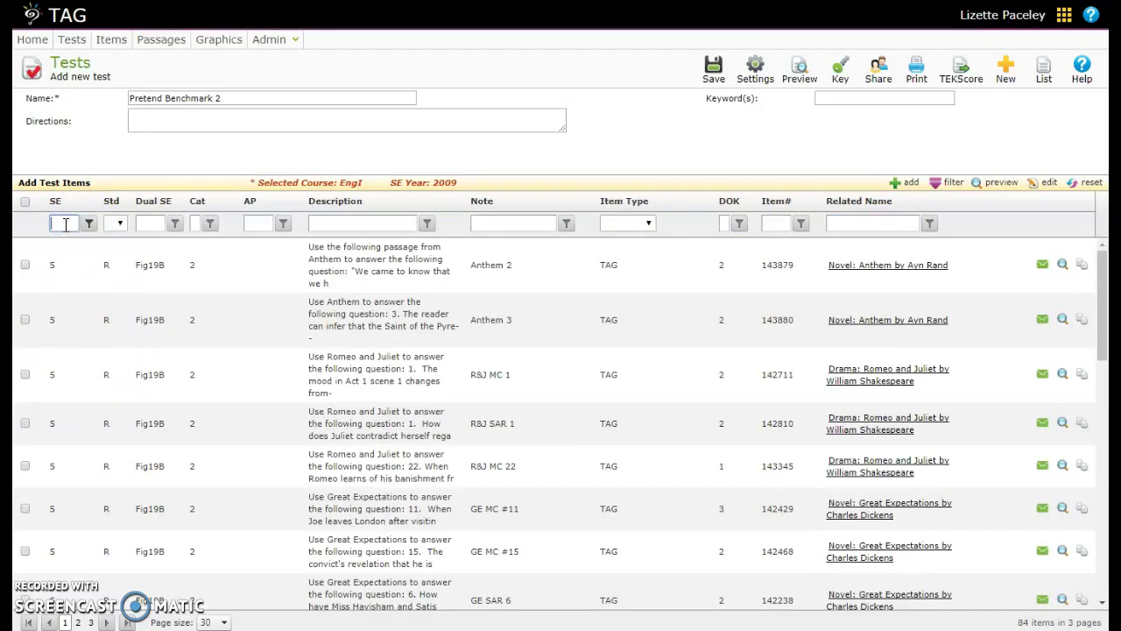
type("2")
left_click(89, 223)
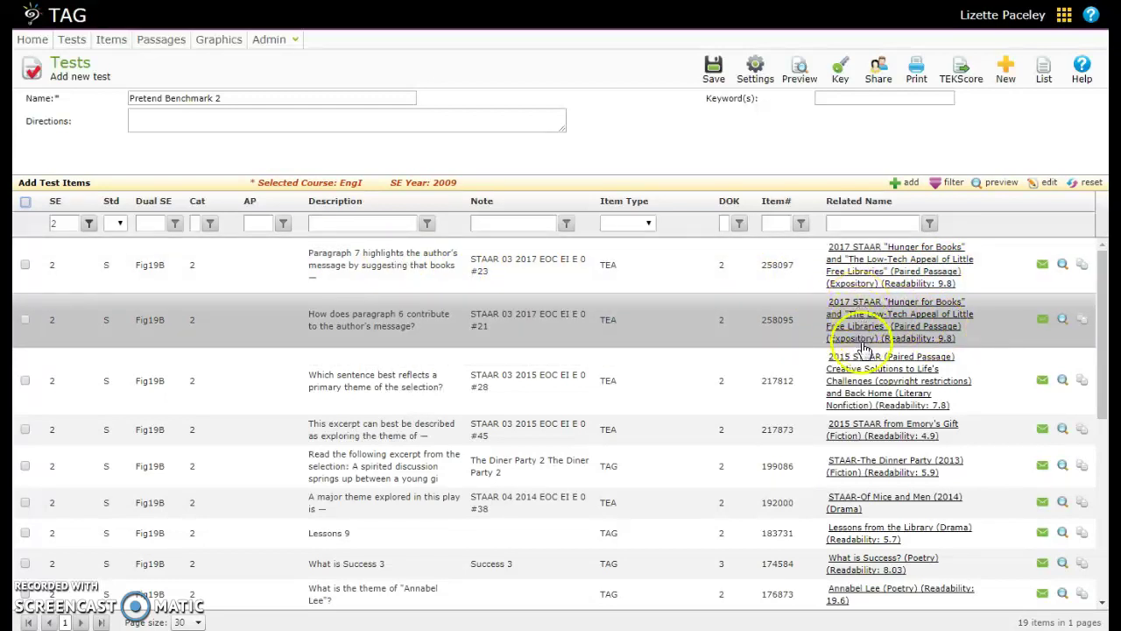
- Select the theme item from 2015 STAAR Emory's Gift, item number 217873
left_click(869, 379)
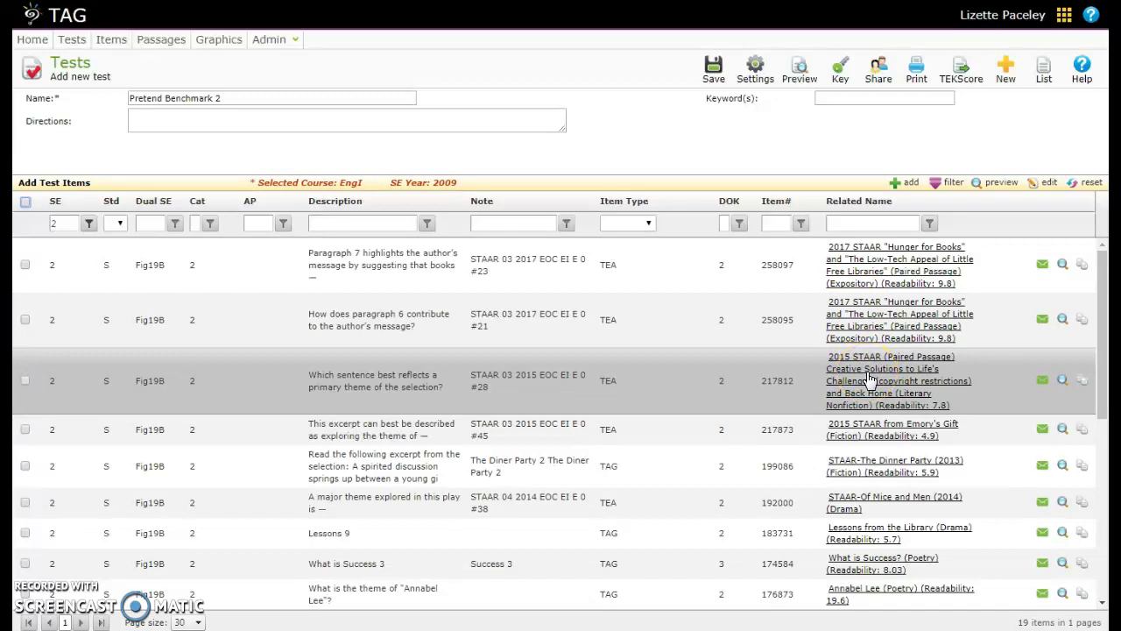
left_click(870, 385)
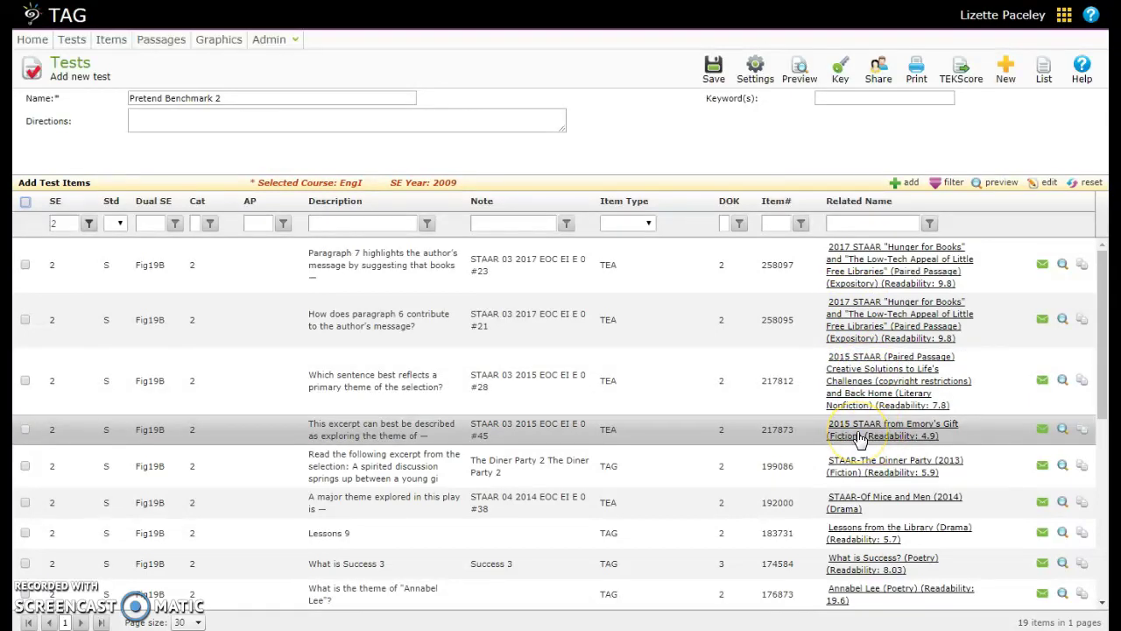
left_click(24, 430)
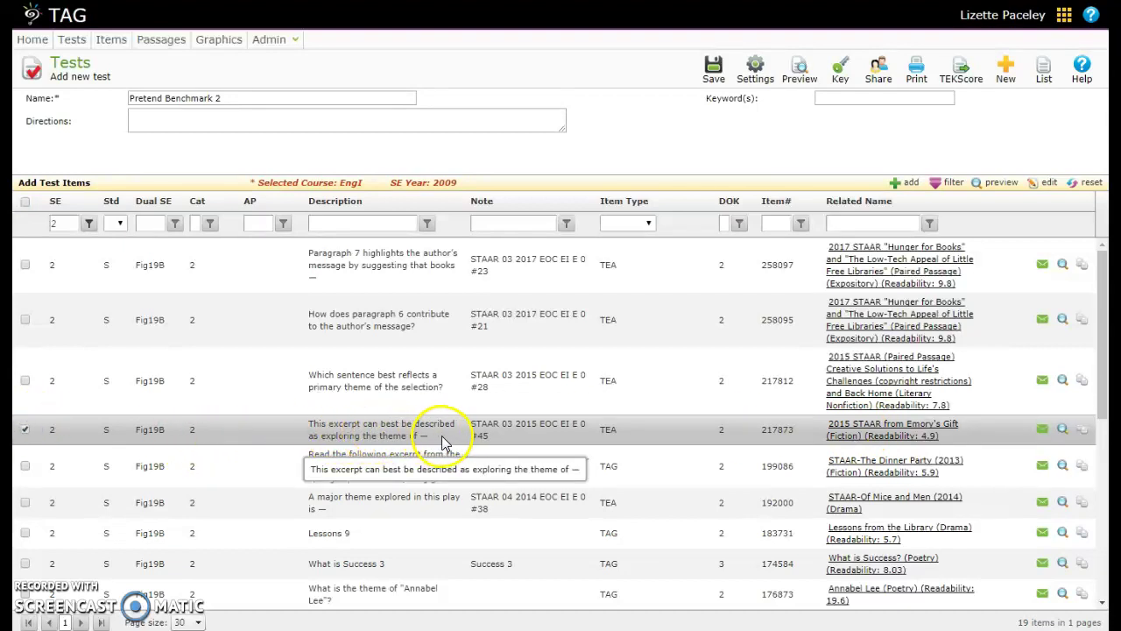
- Filter the items by related name "emory" and clear the SE filter
left_click(867, 223)
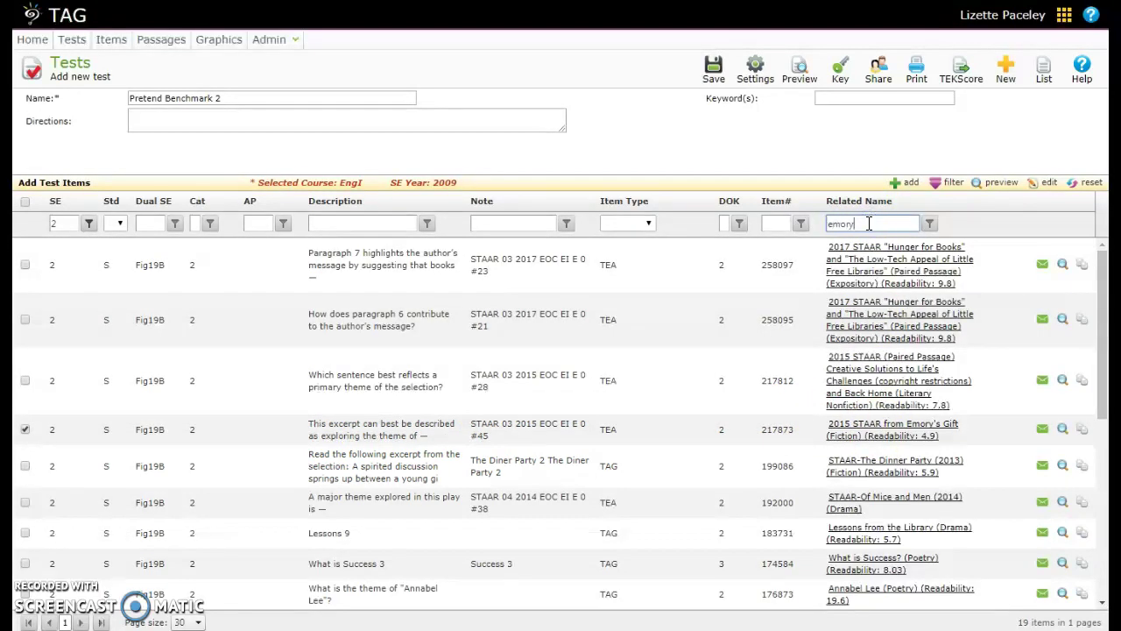
left_click(57, 223)
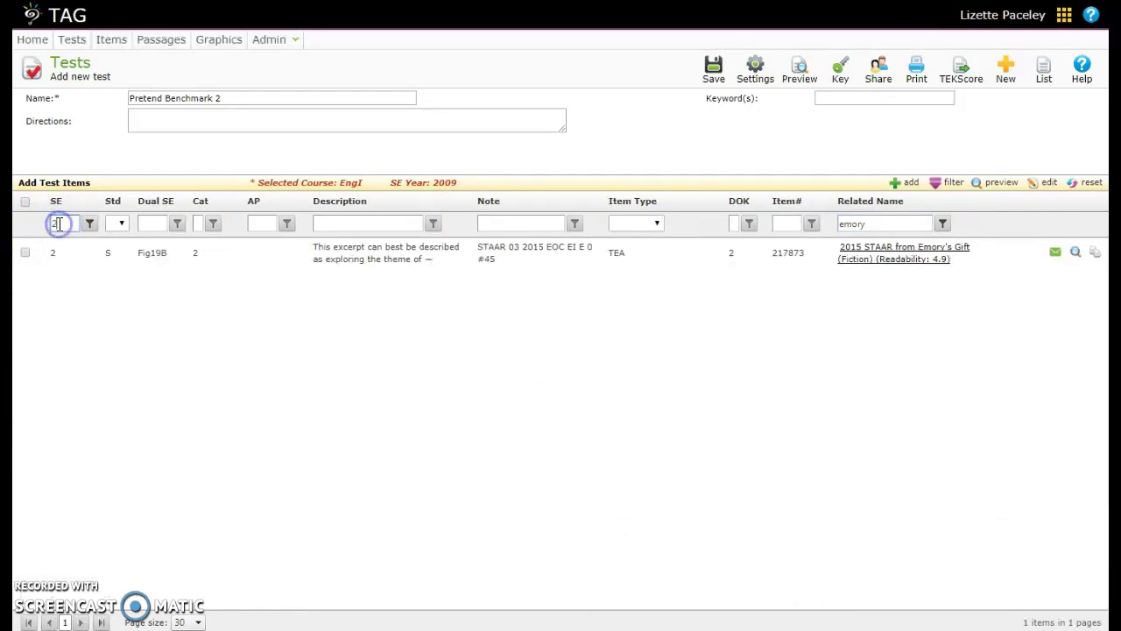
left_click(942, 223)
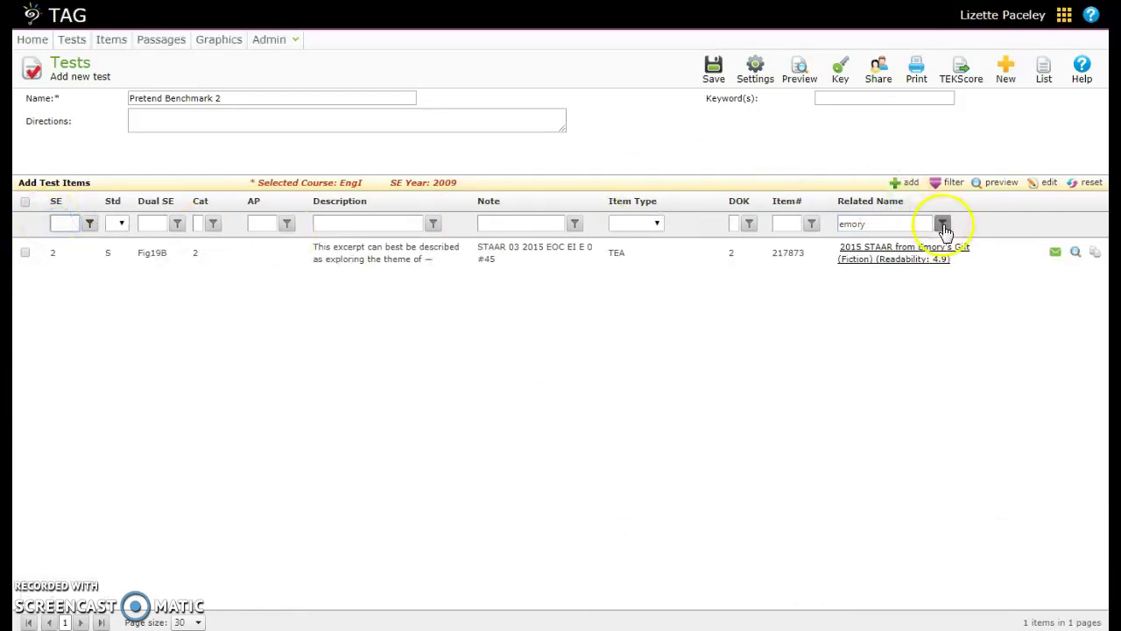
left_click(957, 235)
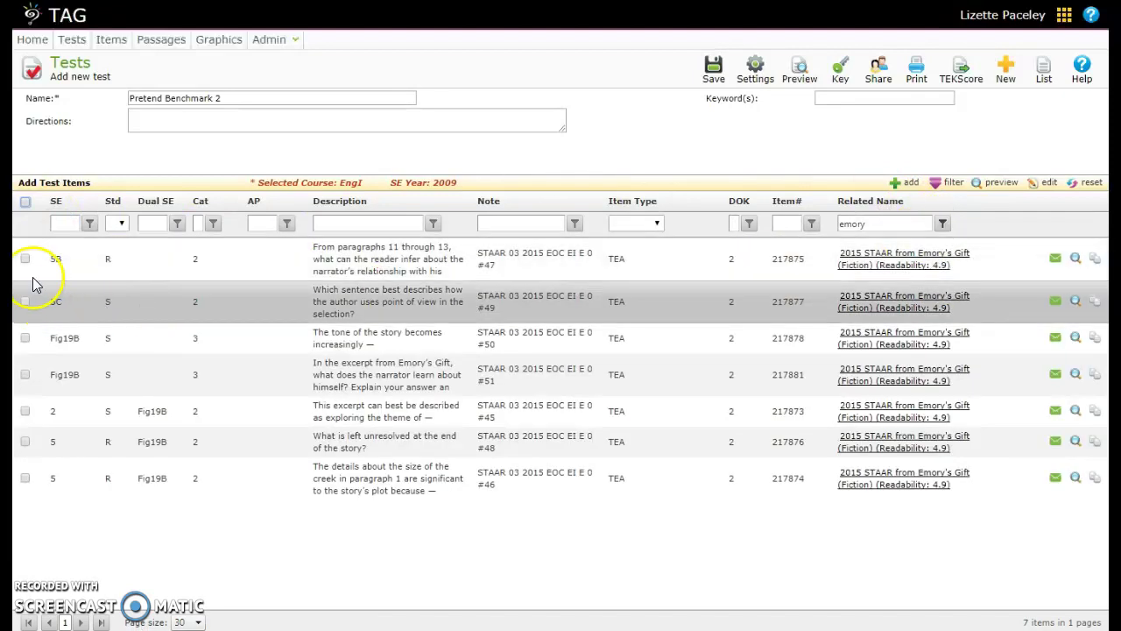
- Select every Emory's Gift item except the SE 2 theme item, and save the selection to the test
left_click(25, 258)
left_click(25, 301)
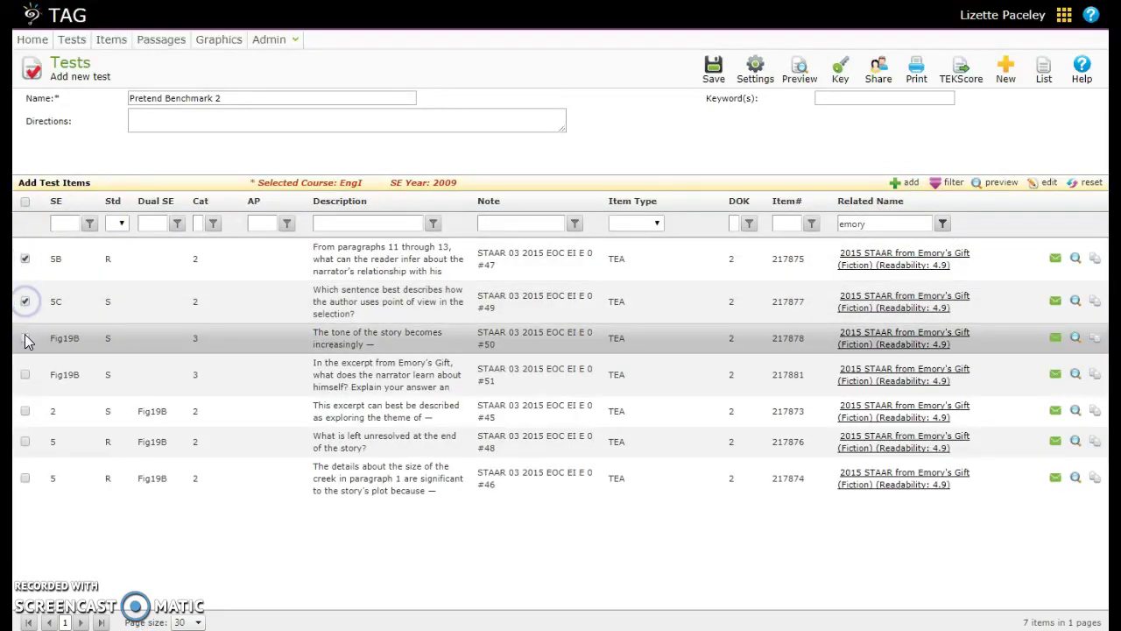
left_click(25, 374)
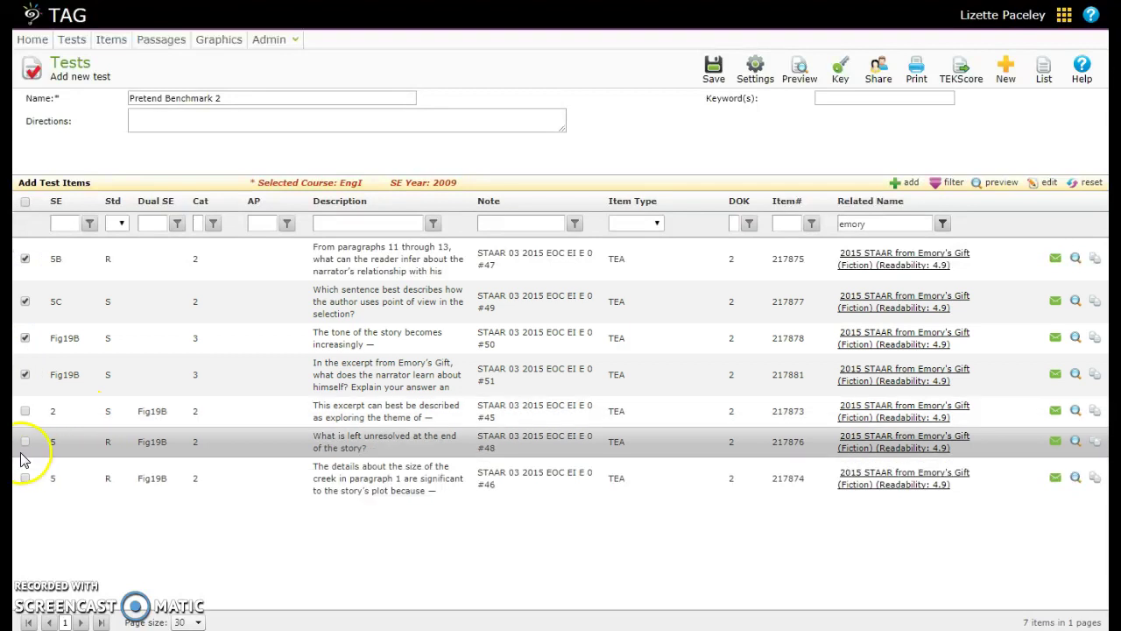
left_click(26, 441)
left_click(25, 477)
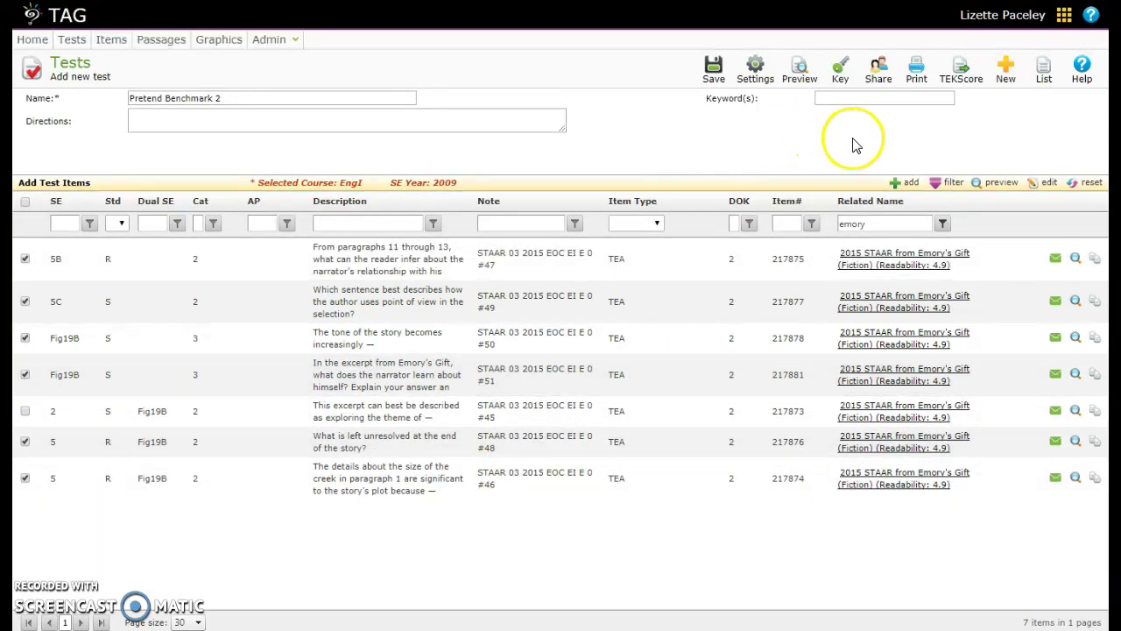
left_click(910, 184)
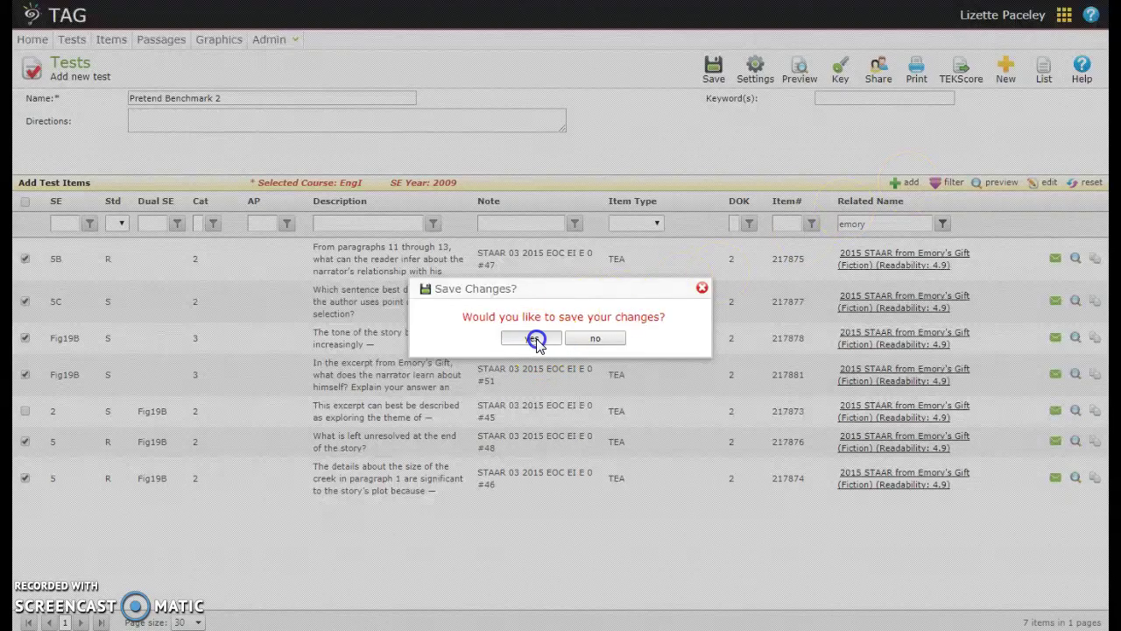
left_click(536, 338)
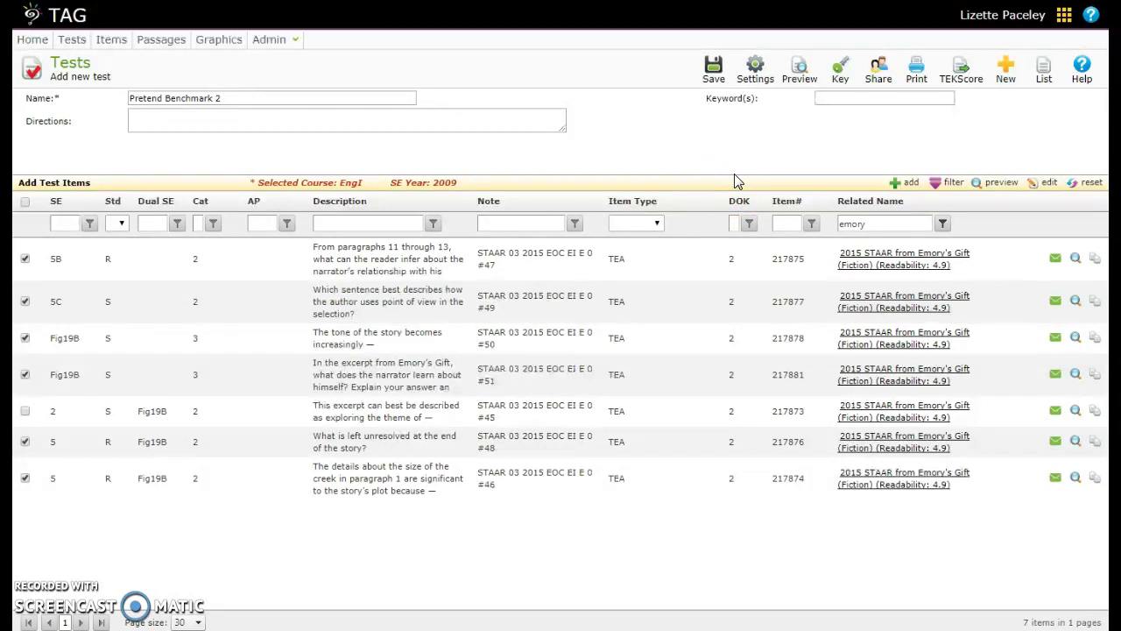
- Save Pretend Benchmark 2 and answer the question about continuing to add items
left_click(717, 73)
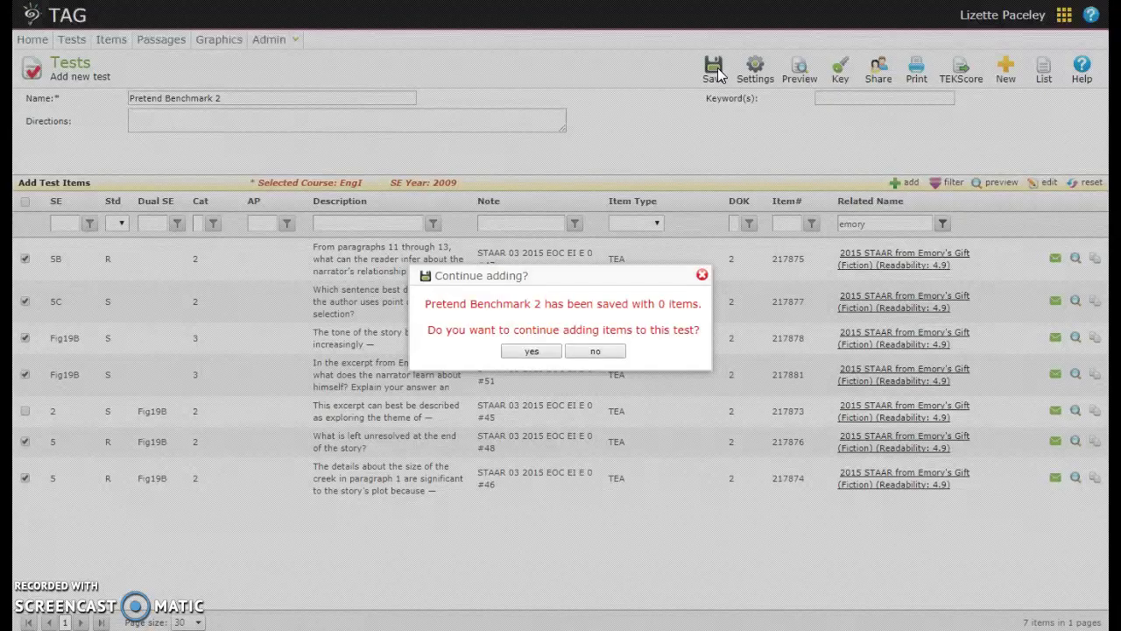
left_click(616, 352)
left_click(558, 352)
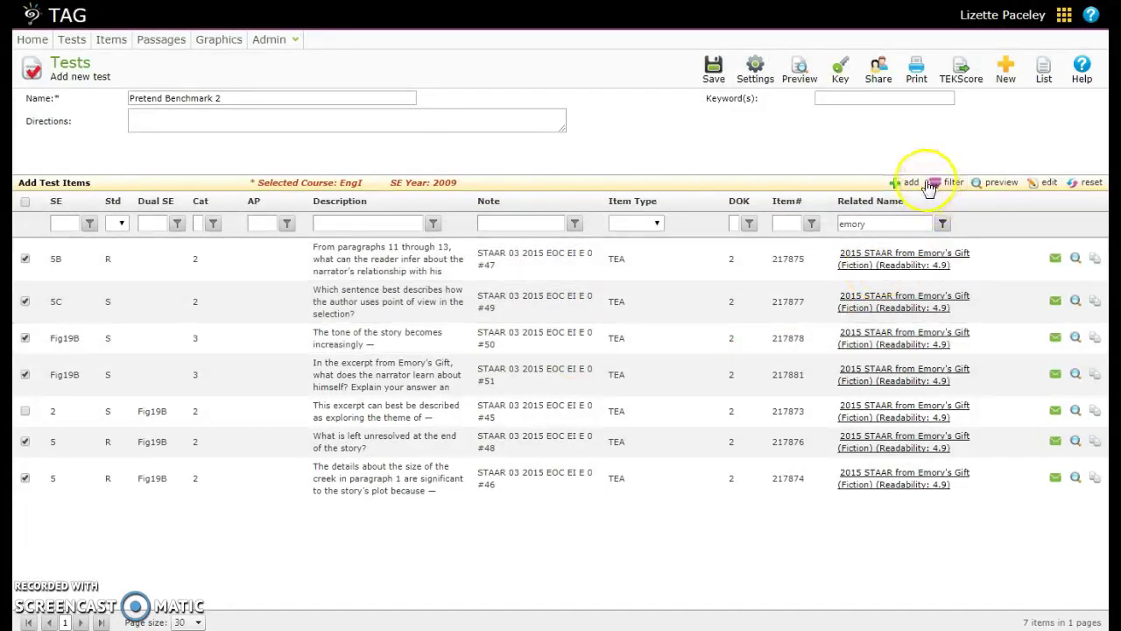
- Reopen the item list for English Language Arts and Reading, EngI, then select all Emory's Gift items and save them to the test
left_click(904, 184)
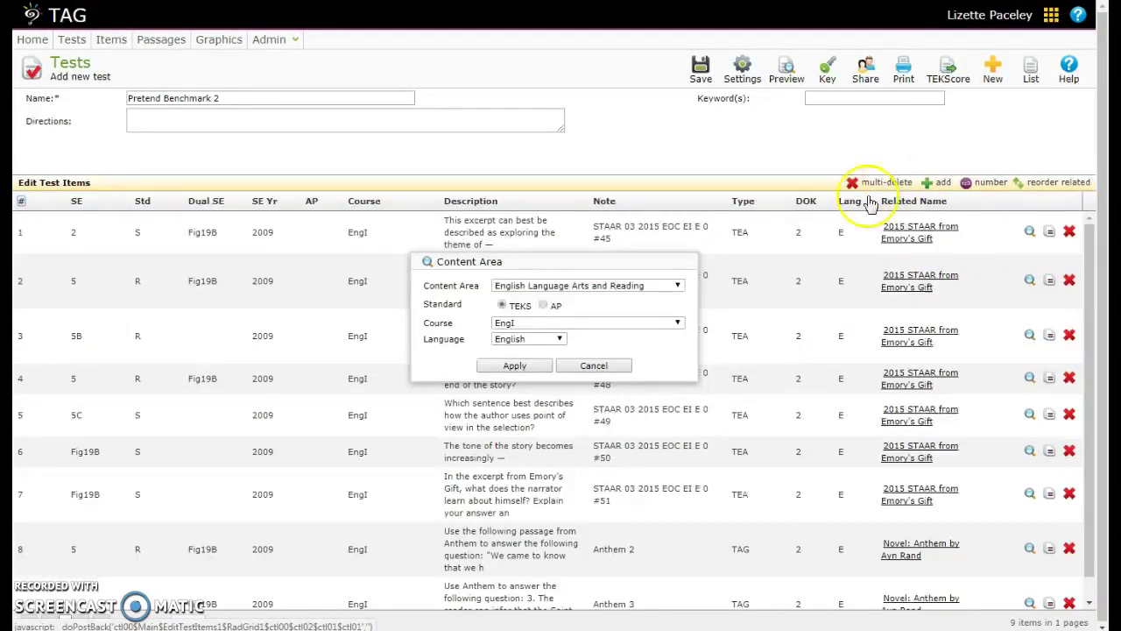
left_click(515, 366)
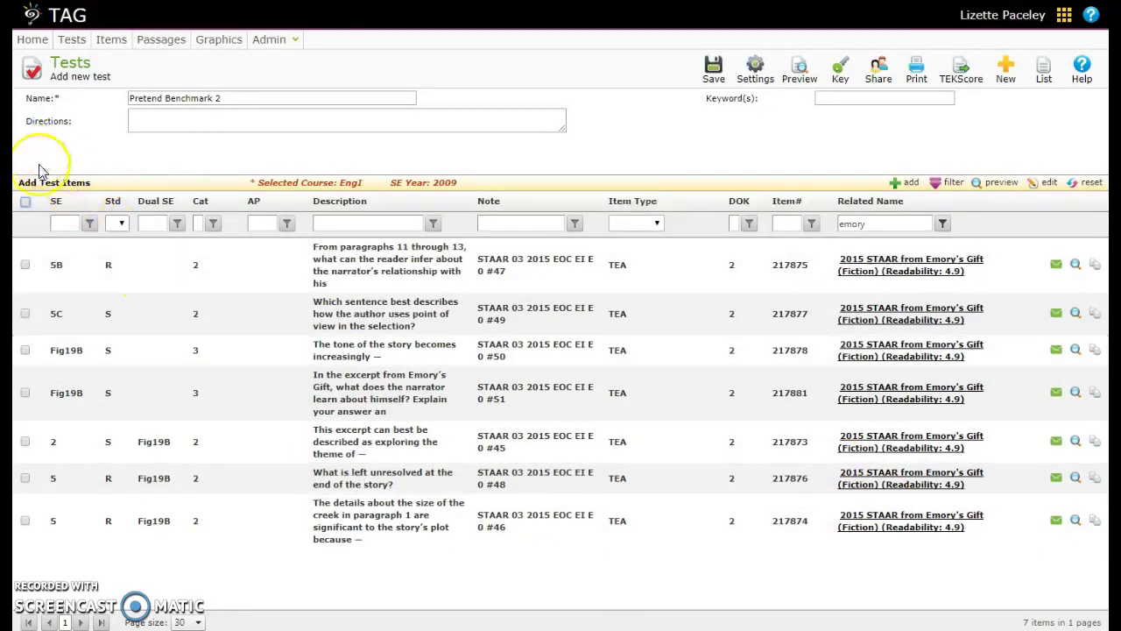
left_click(24, 202)
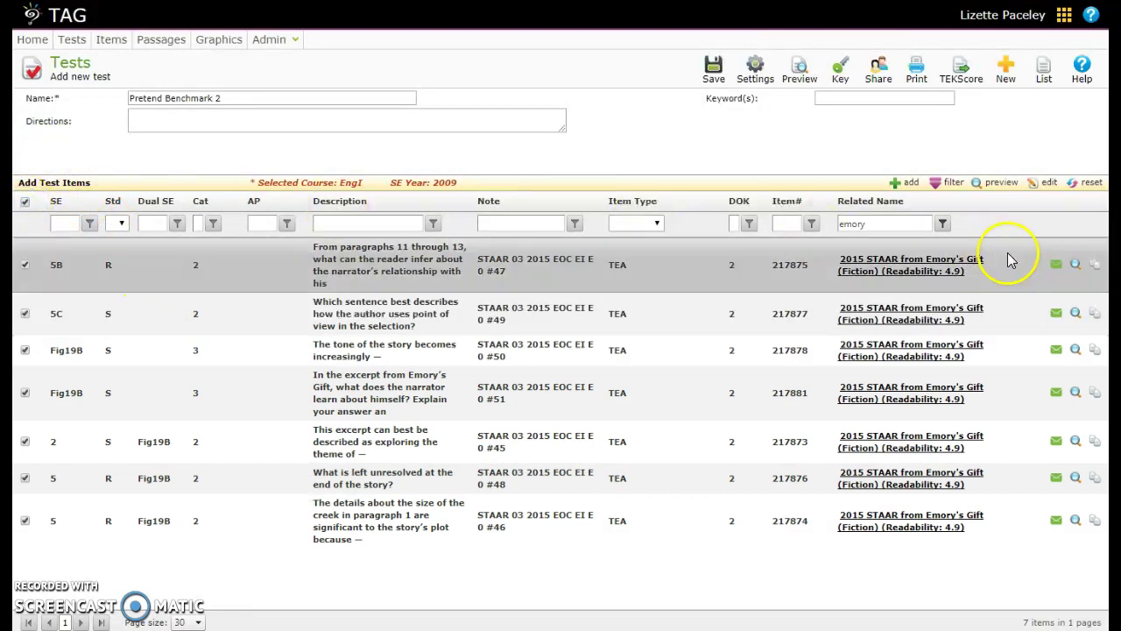
left_click(897, 181)
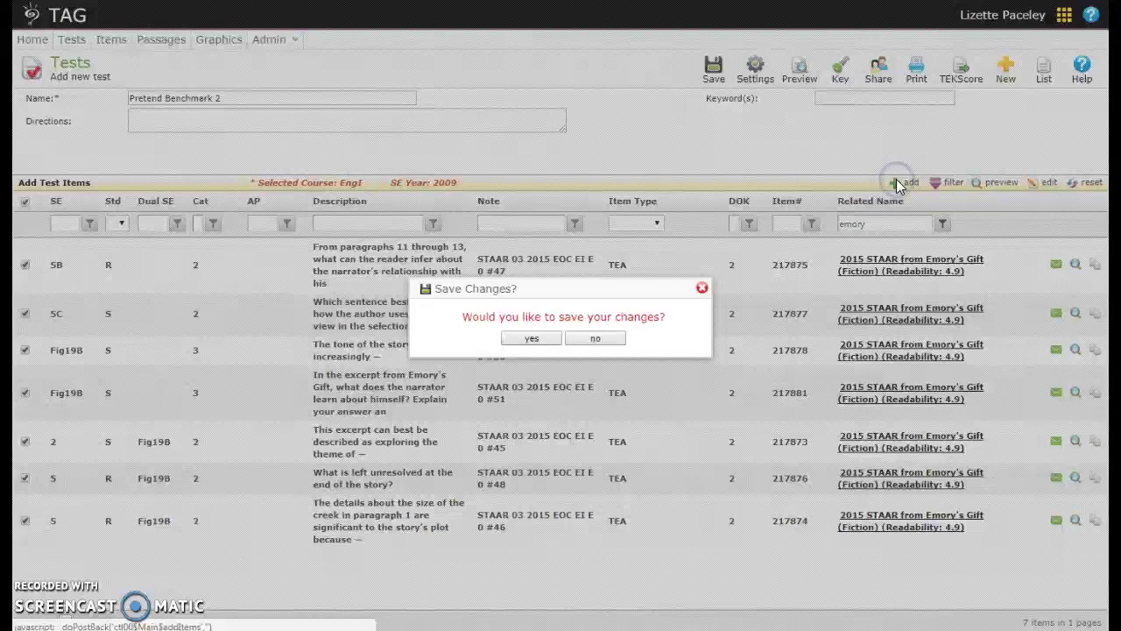
left_click(531, 338)
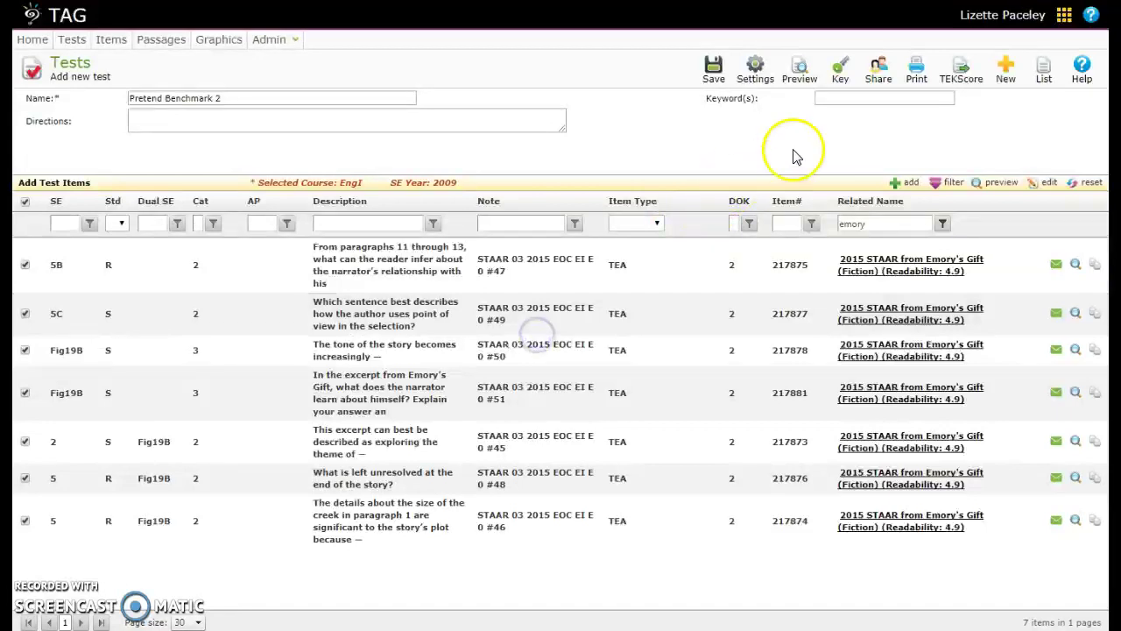
- Review the full preview of Pretend Benchmark 2 and its test key, closing each one
left_click(804, 69)
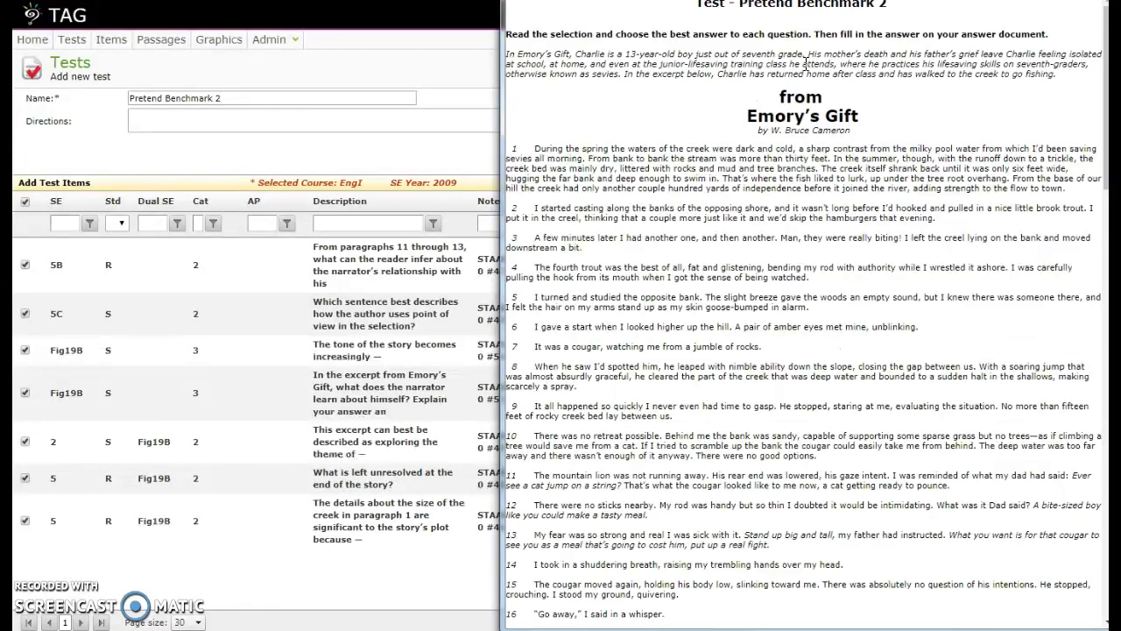
scroll(799, 163, "down", 20)
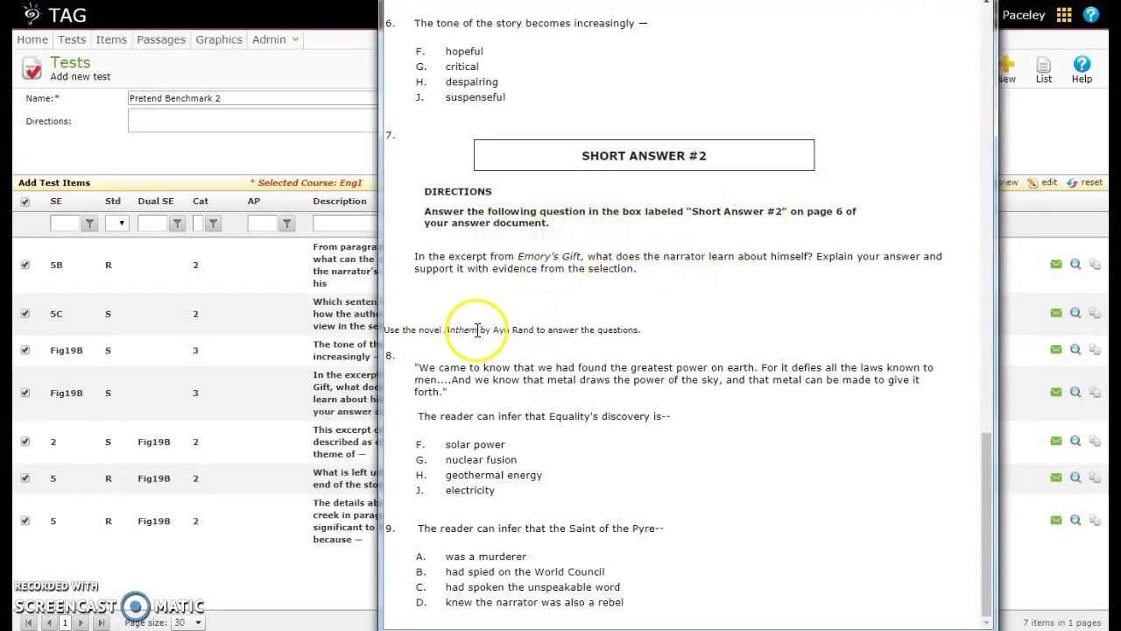
key("ctrl+w")
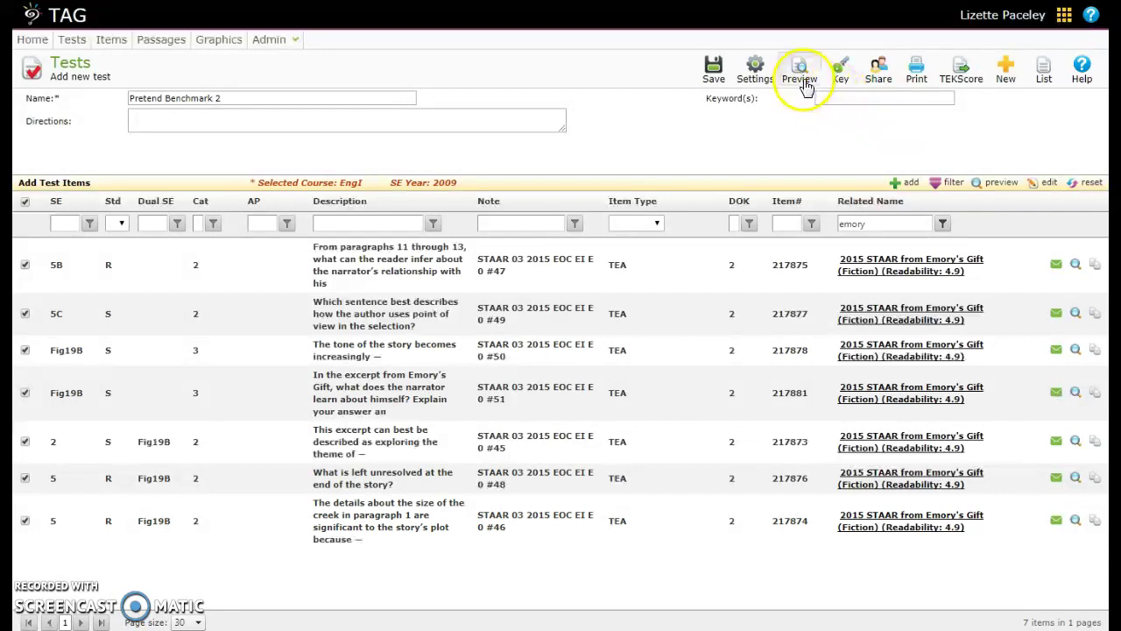
left_click(841, 77)
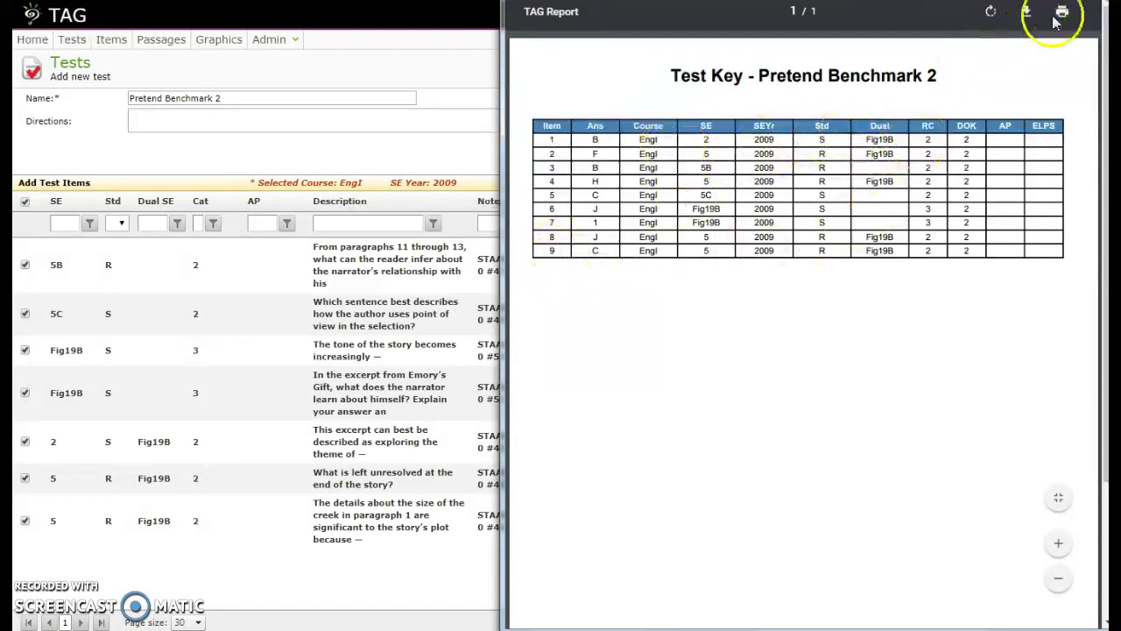
key("ctrl+w")
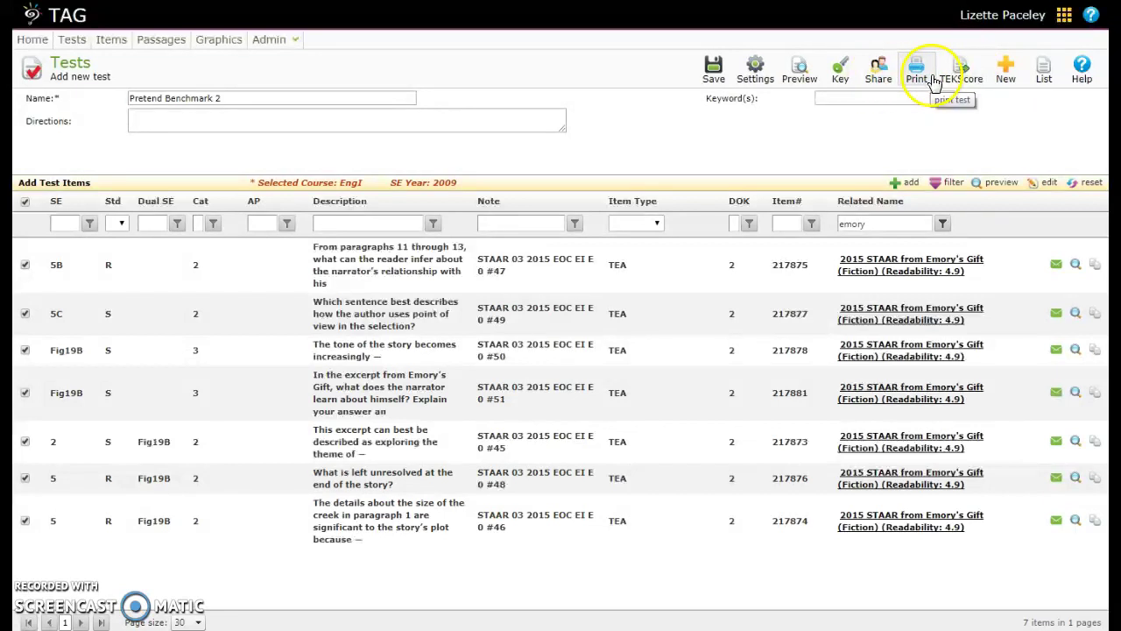
- Send Pretend Benchmark 2 to TEKScore as a new test key with grade 09 and version 999
left_click(974, 77)
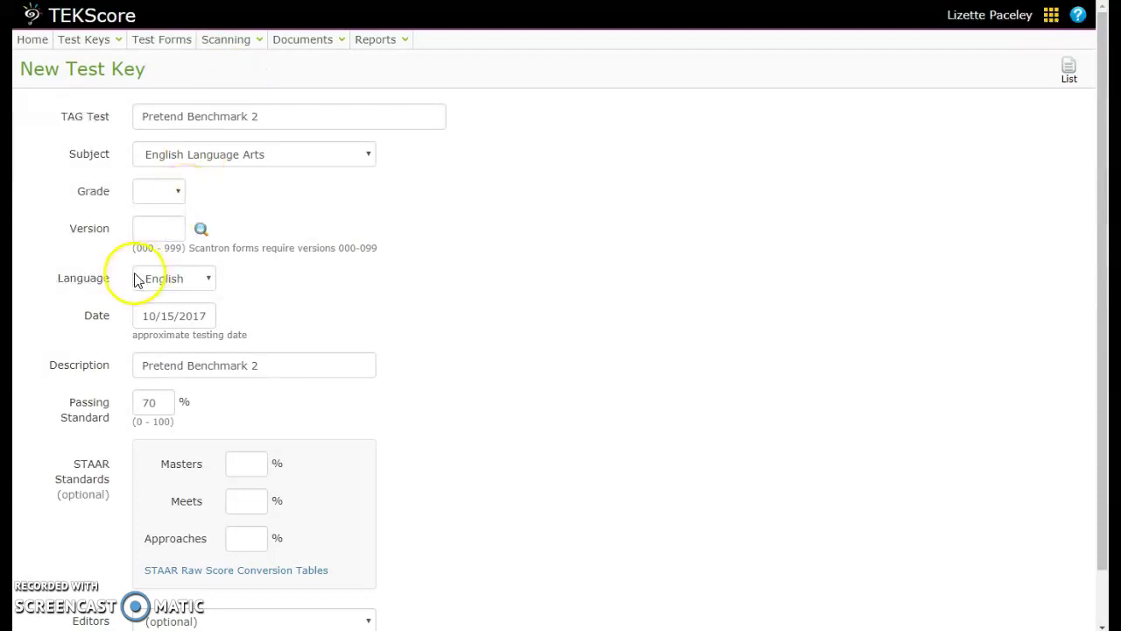
left_click(158, 194)
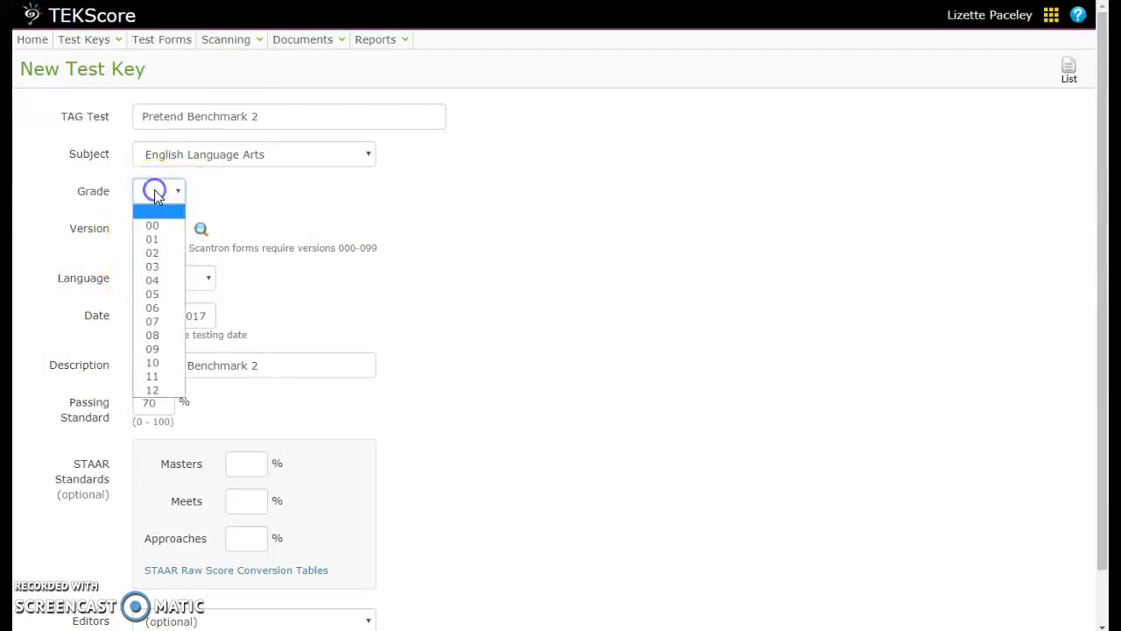
left_click(156, 350)
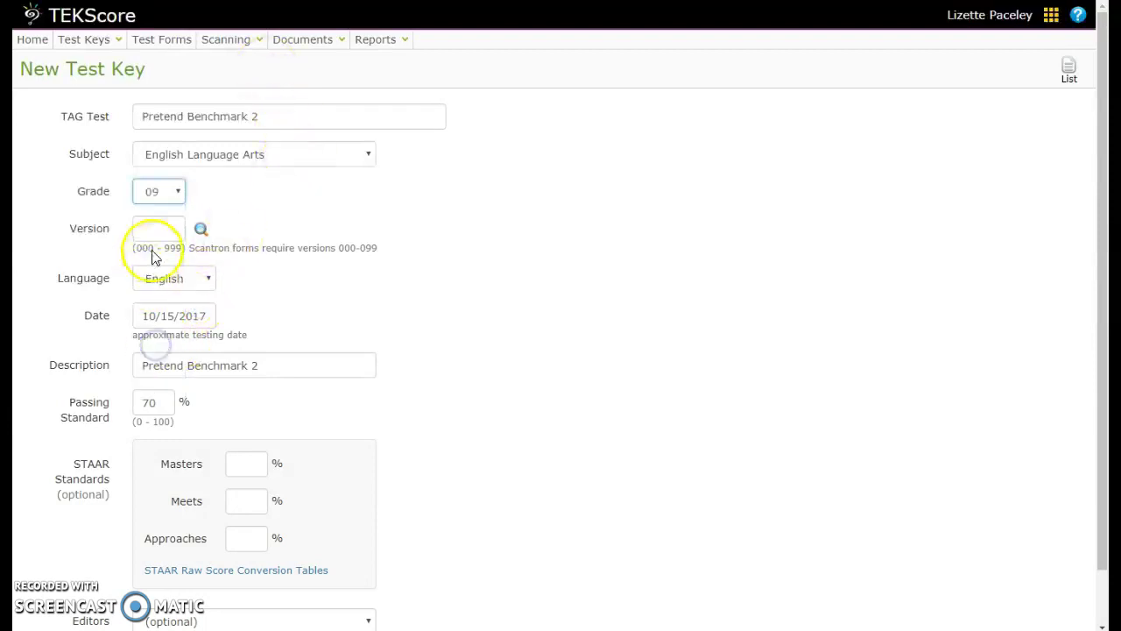
left_click(151, 231)
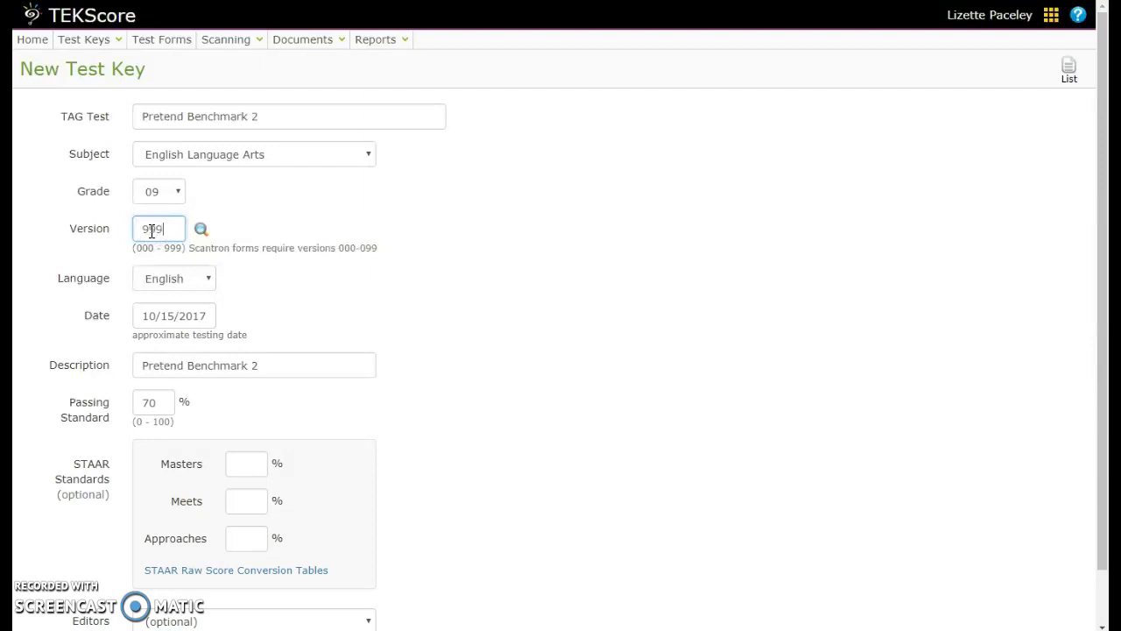
- Set the passing standard to 59% and the STAAR standards to Masters 88%, Meets 68% and Approaches 59%, and save the test key
double_click(166, 402)
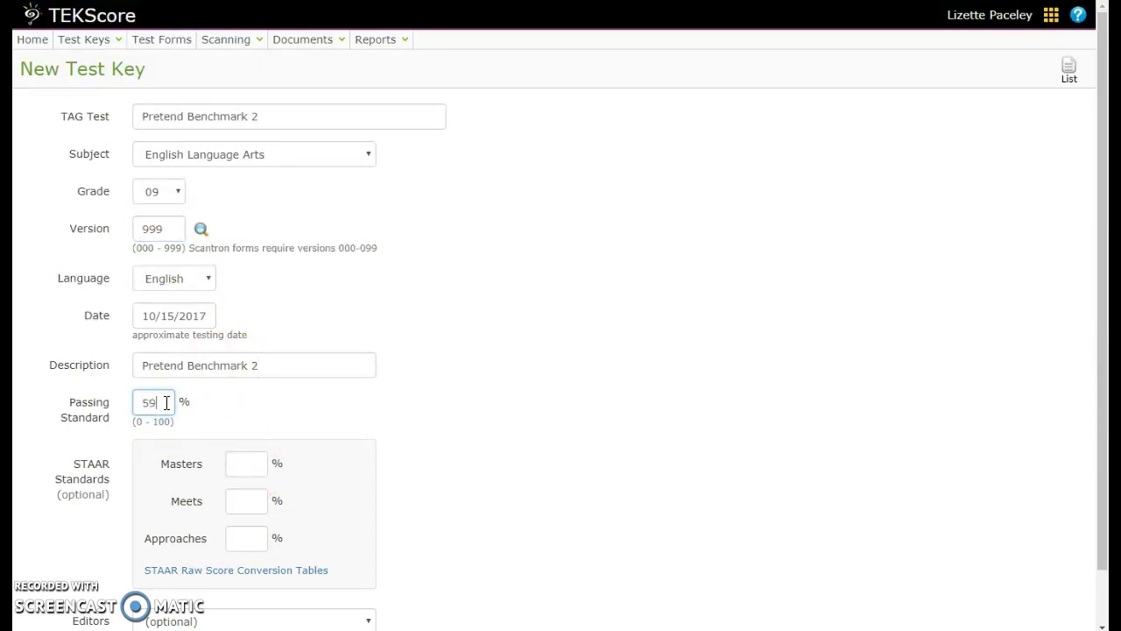
left_click(249, 464)
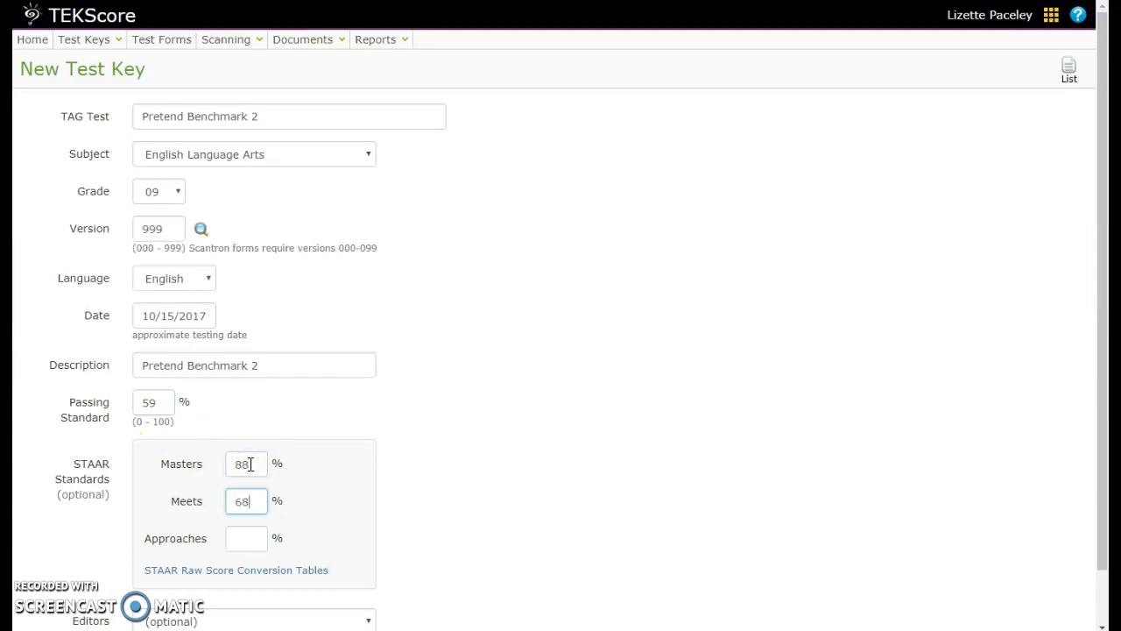
scroll(289, 469, "down", 1)
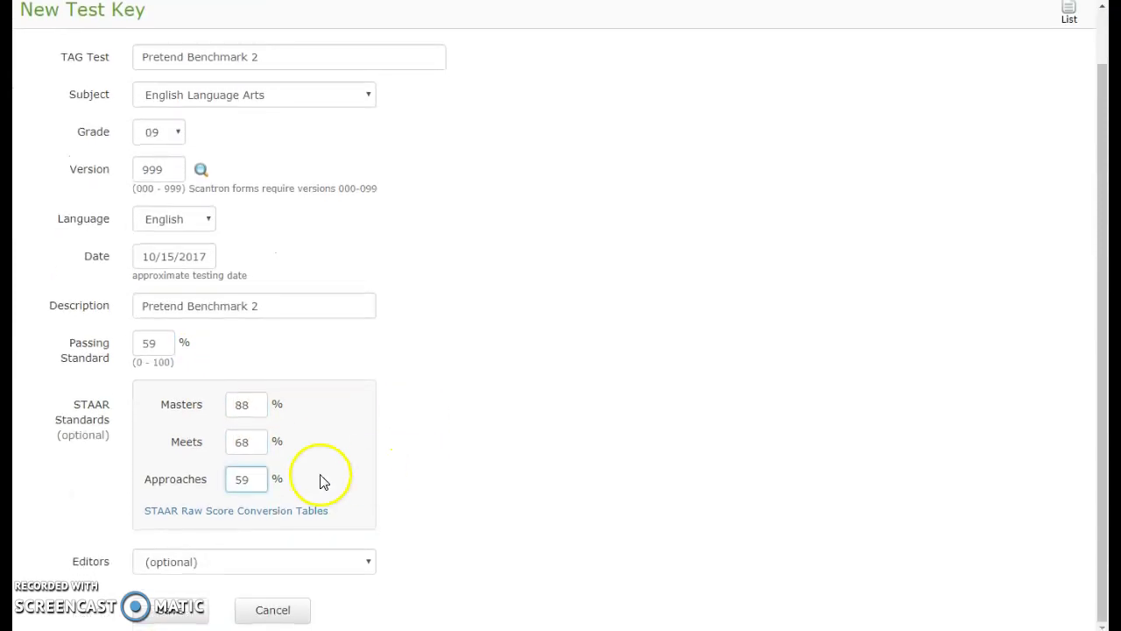
left_click(167, 613)
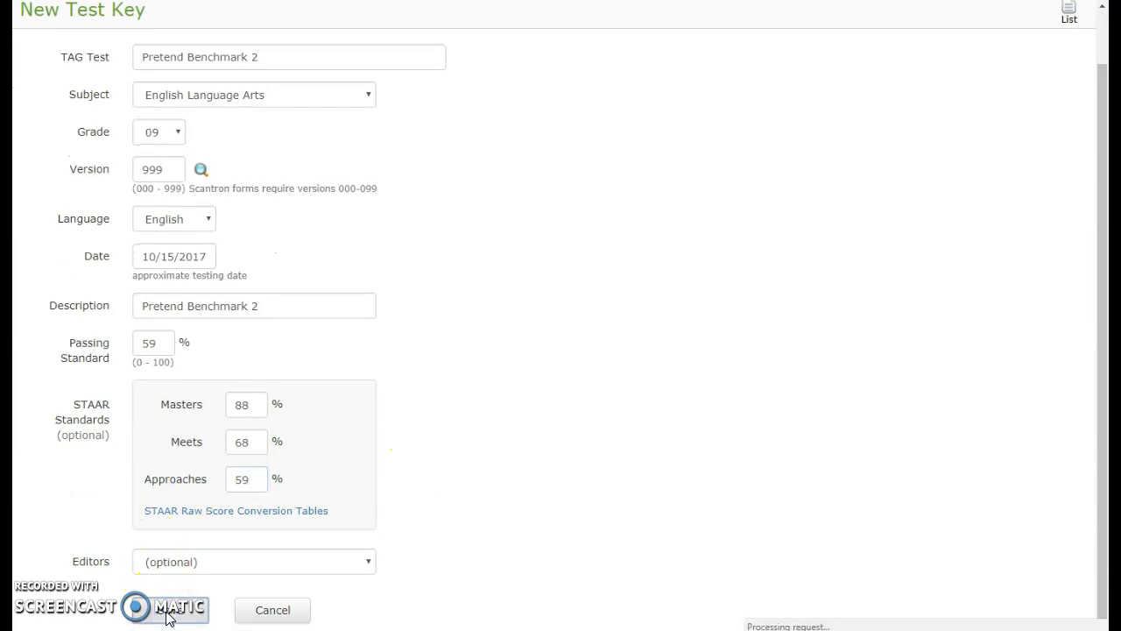
- Save the key's content as English Language Arts with course EngI, and check the responses and TEKS of its items
left_click(136, 169)
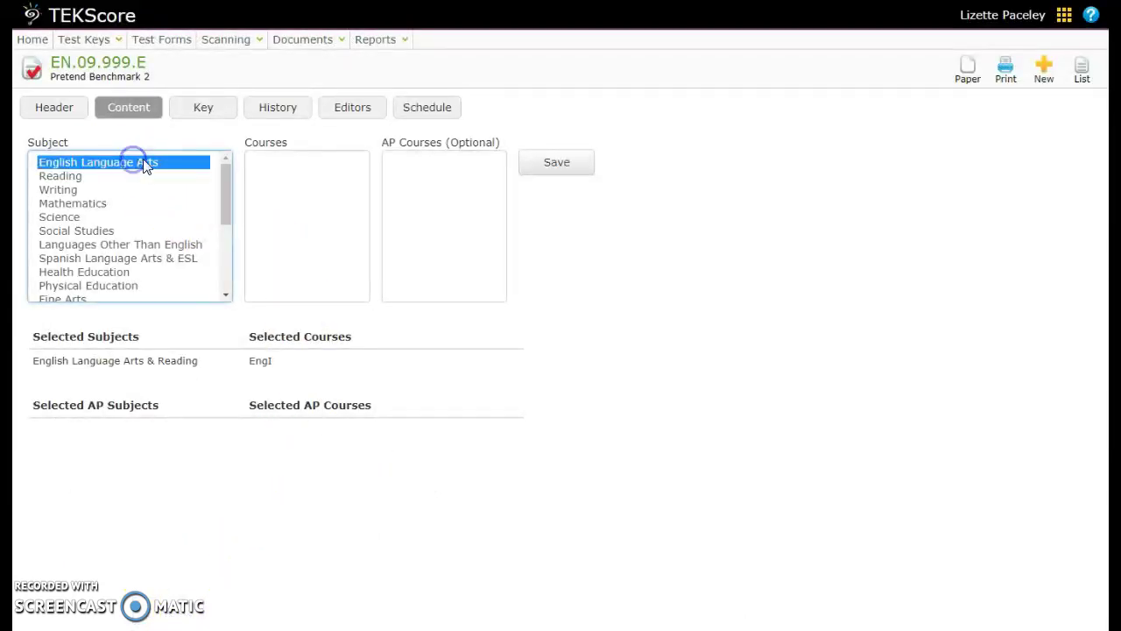
scroll(280, 251, "down", 3)
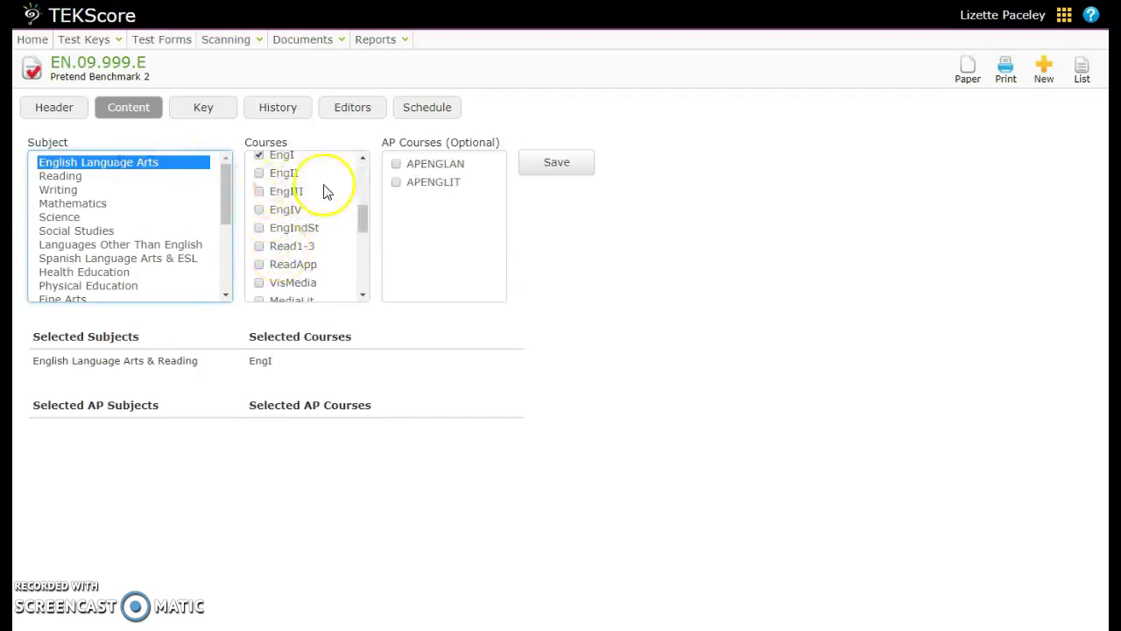
left_click(557, 167)
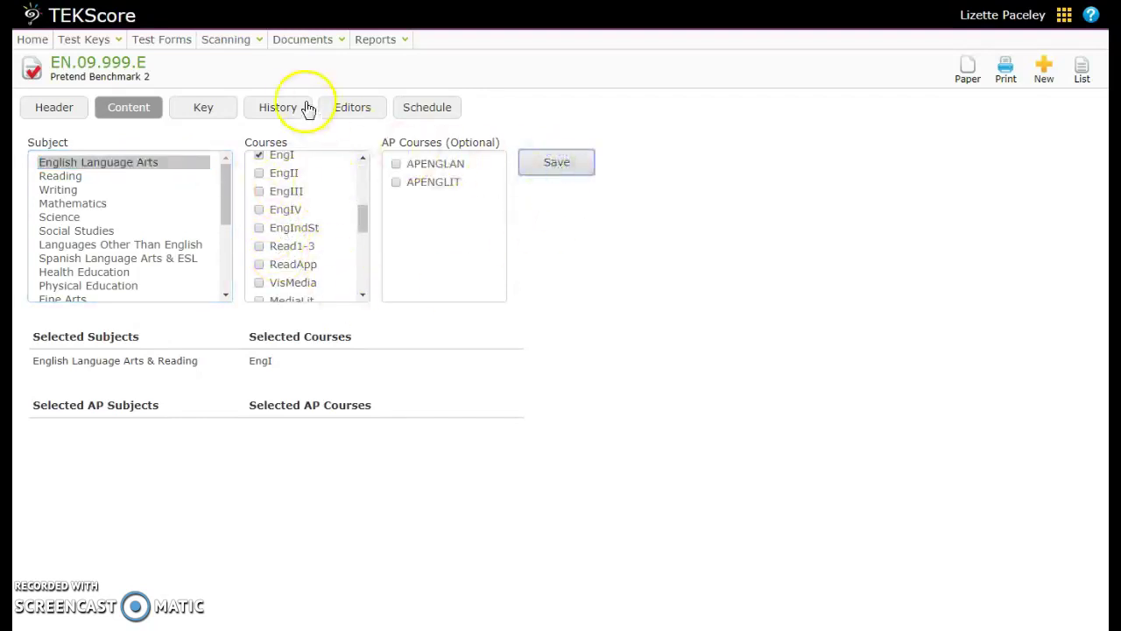
left_click(206, 110)
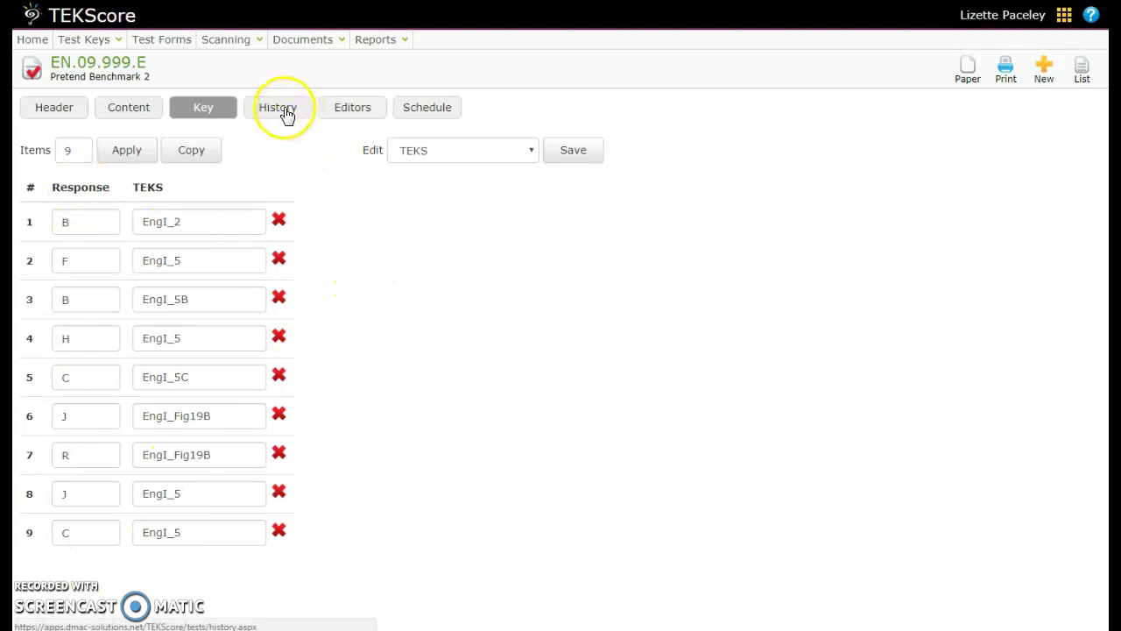
- Assign the signed-in user's two OLFEN EL accounts and the two OLFEN EL accounts in the last row of users as editors
left_click(366, 109)
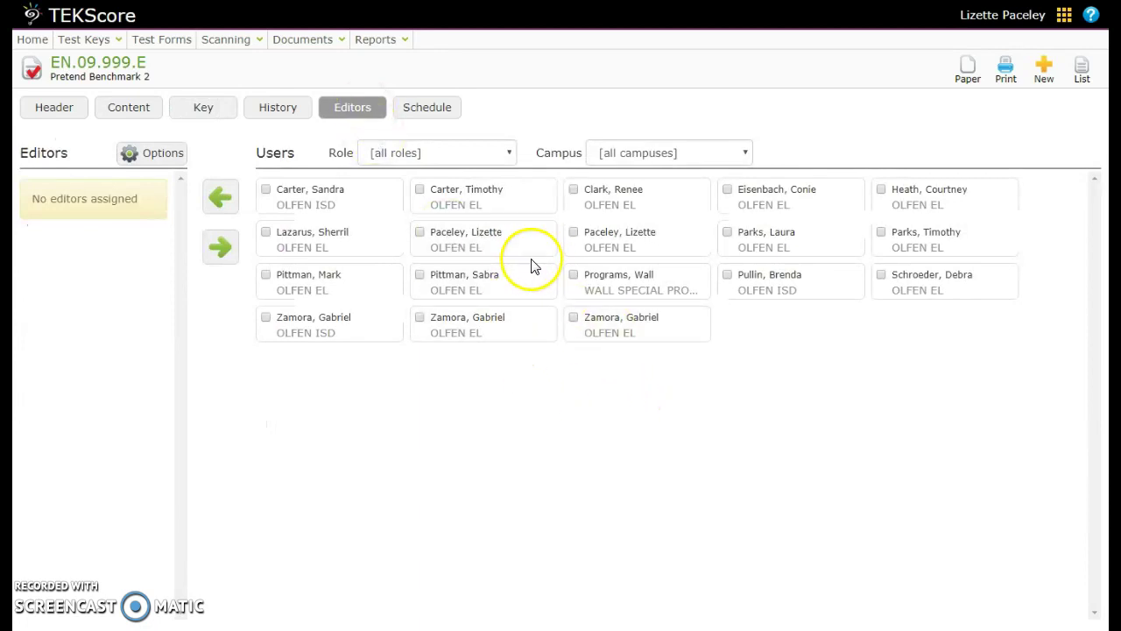
left_click(477, 322)
left_click(600, 331)
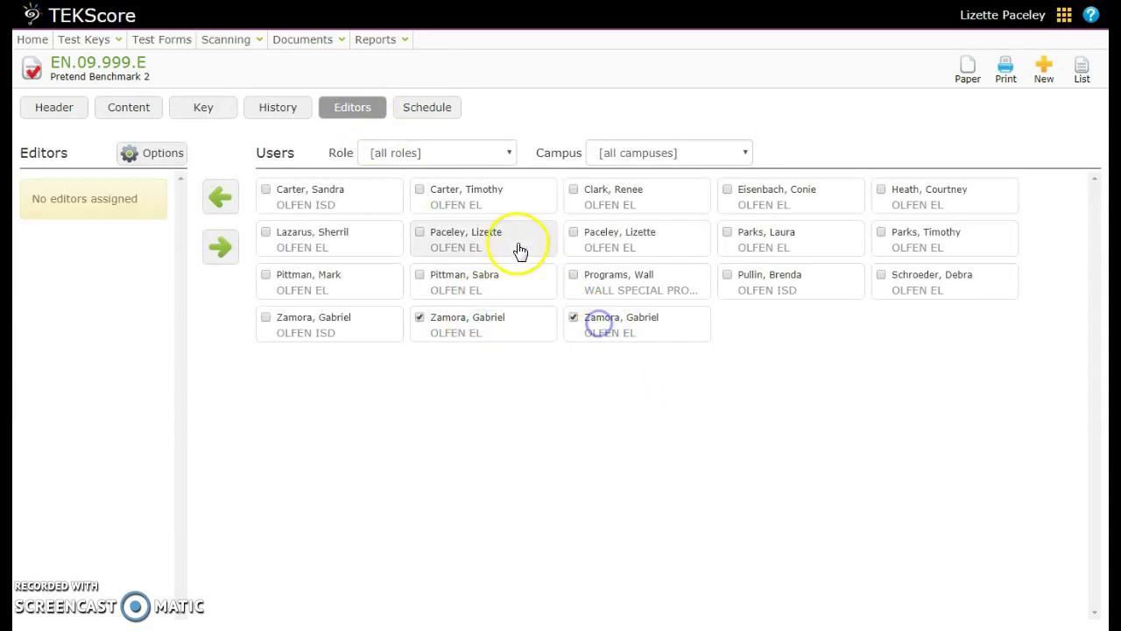
left_click(513, 240)
left_click(663, 243)
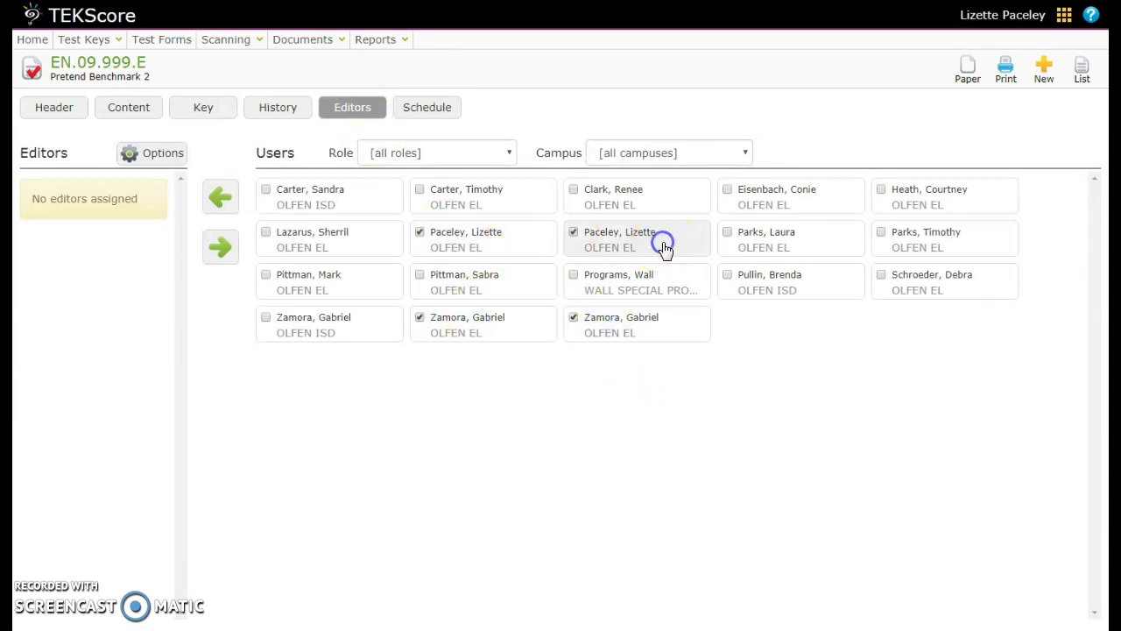
left_click(219, 196)
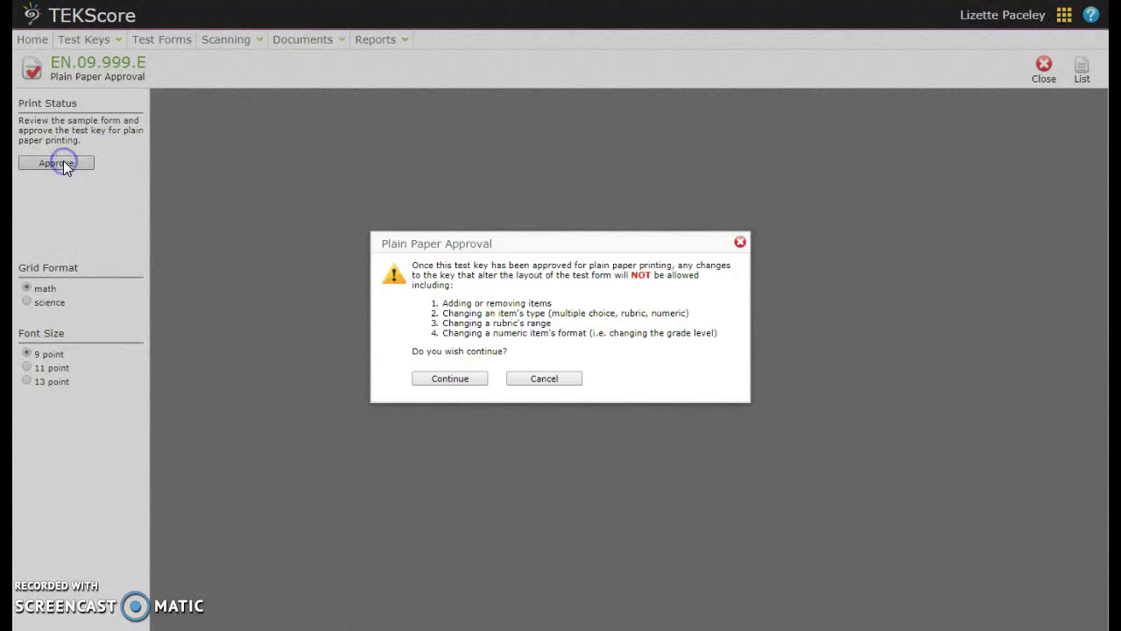
- Approve the EN.09.999.E test key for plain paper printing
left_click(448, 378)
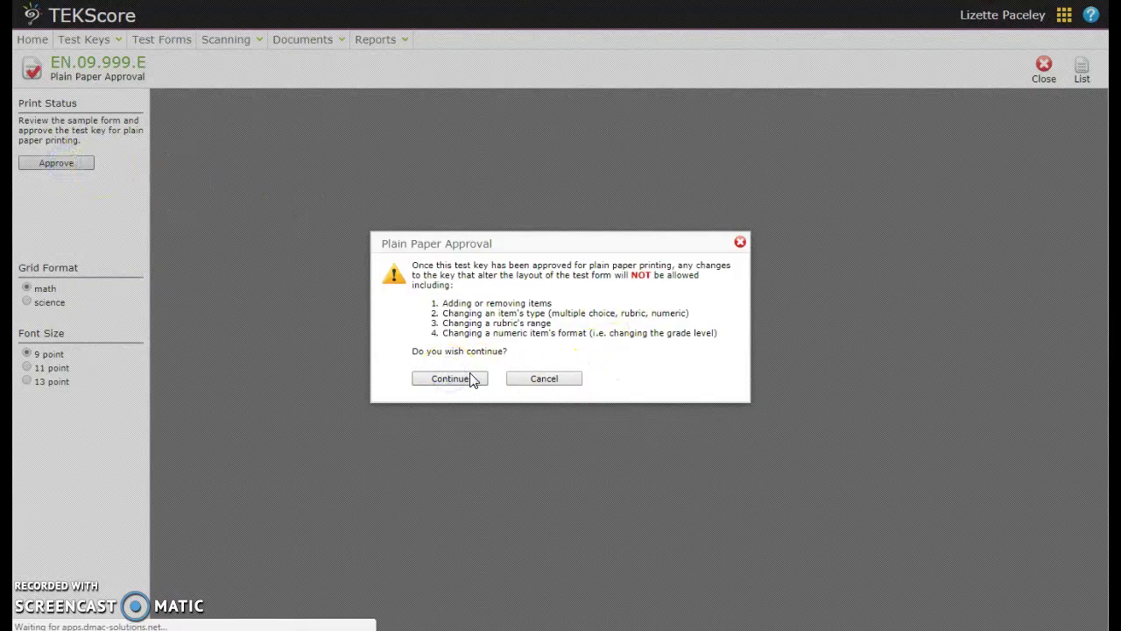